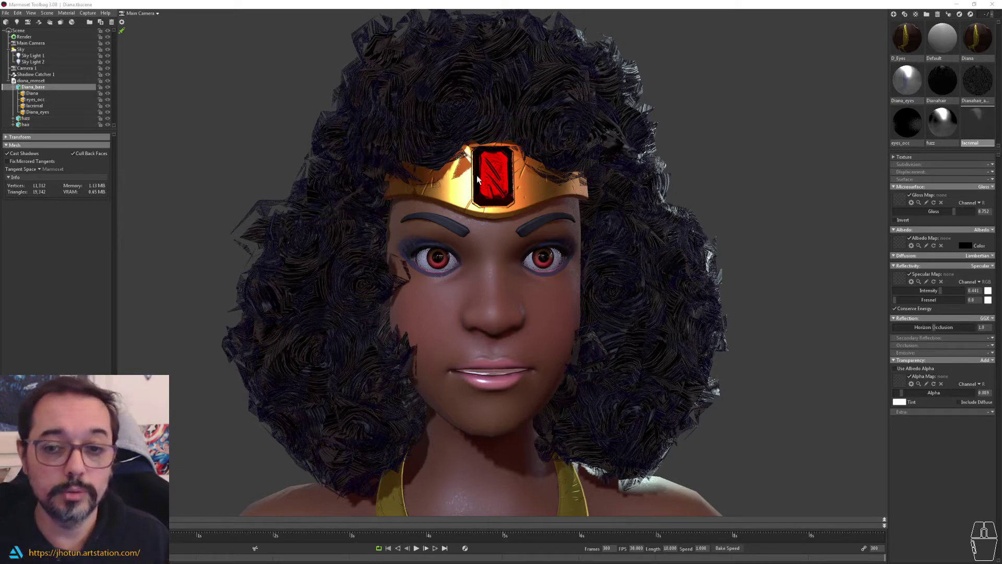
- Inspect the rendered character's eyes up close and from an angle, and compare them with the upper-body view
scroll(498, 259, "up", 2)
scroll(412, 279, "up", 4)
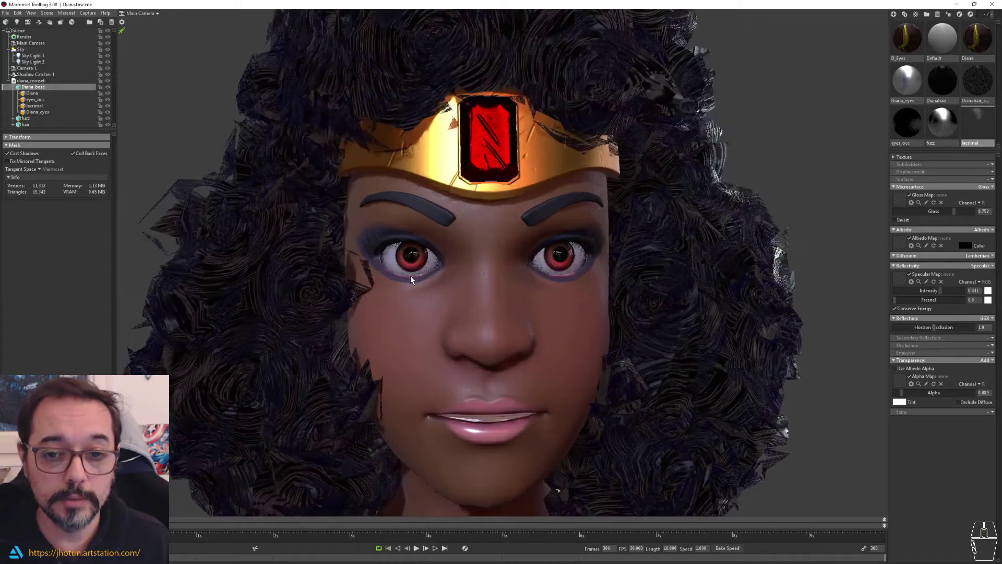
left_click_drag(407, 290, 481, 293, "alt")
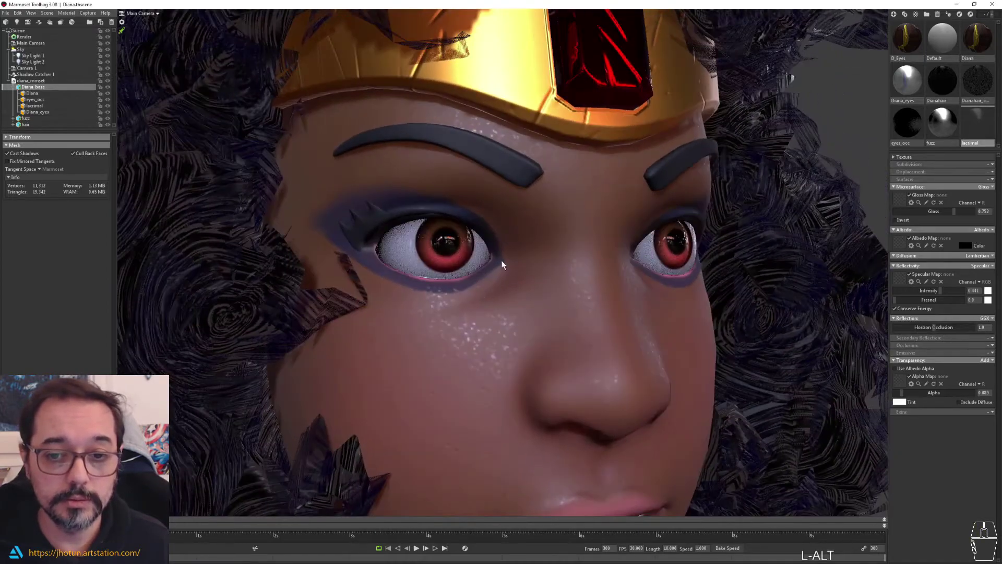
scroll(630, 306, "down", 5)
scroll(630, 307, "down", 5)
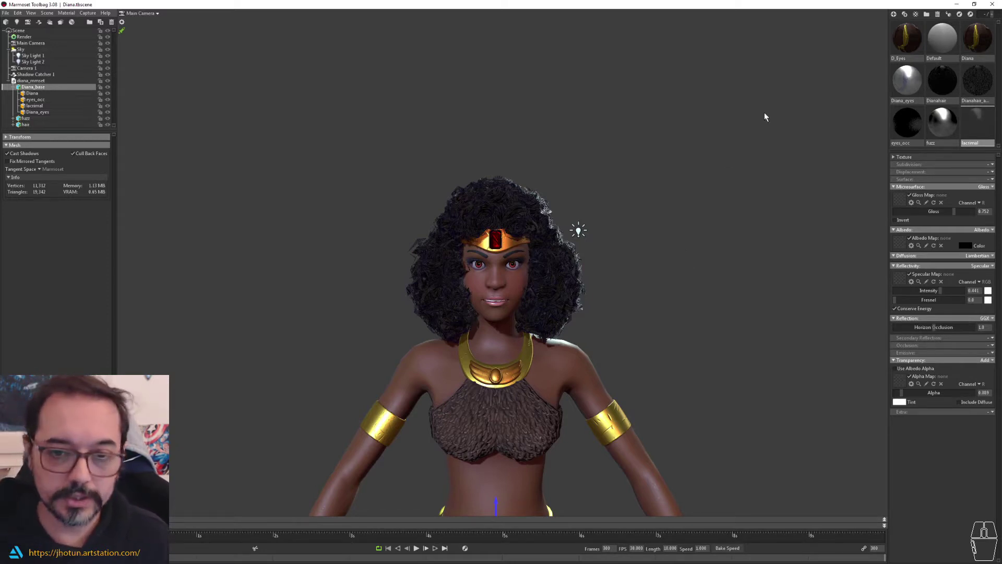
scroll(522, 255, "up", 5)
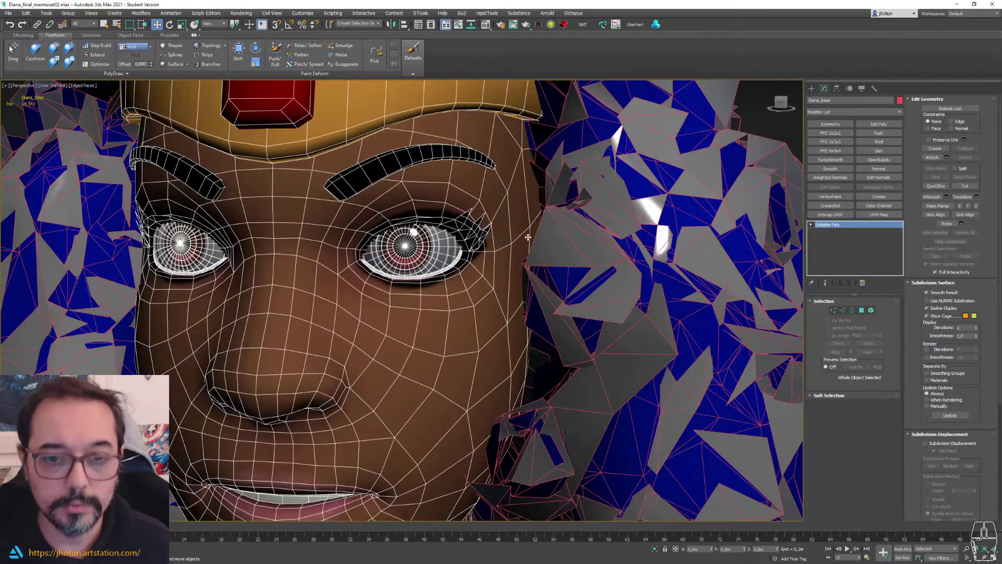
- Switch to 3ds Max and move the eye's outer cornea shell element forward out of the face
middle_click_drag(402, 261, 387, 261, "alt")
scroll(402, 261, "down", 3)
middle_click_drag(458, 238, 428, 264, "alt")
scroll(410, 262, "up", 3)
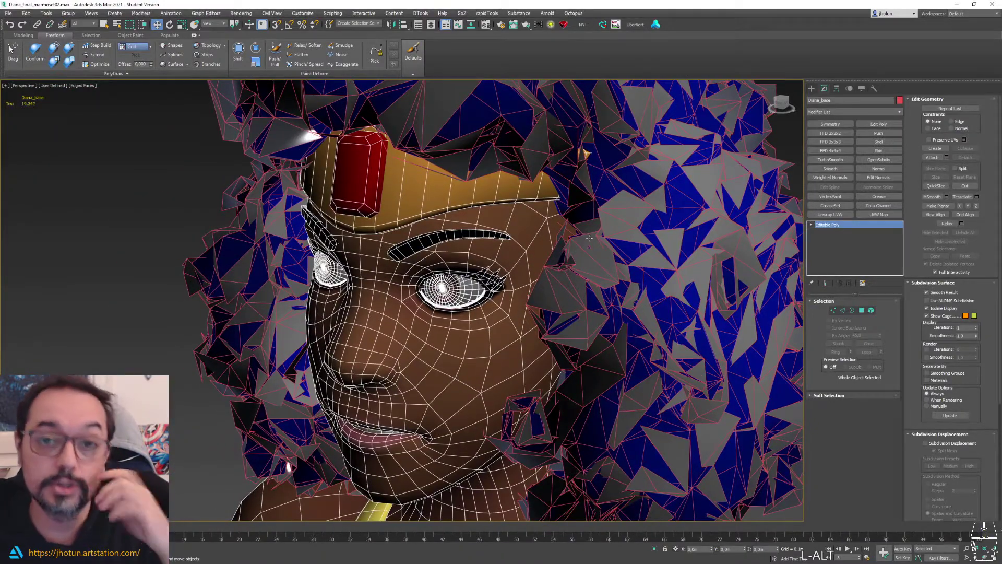
left_click(871, 311)
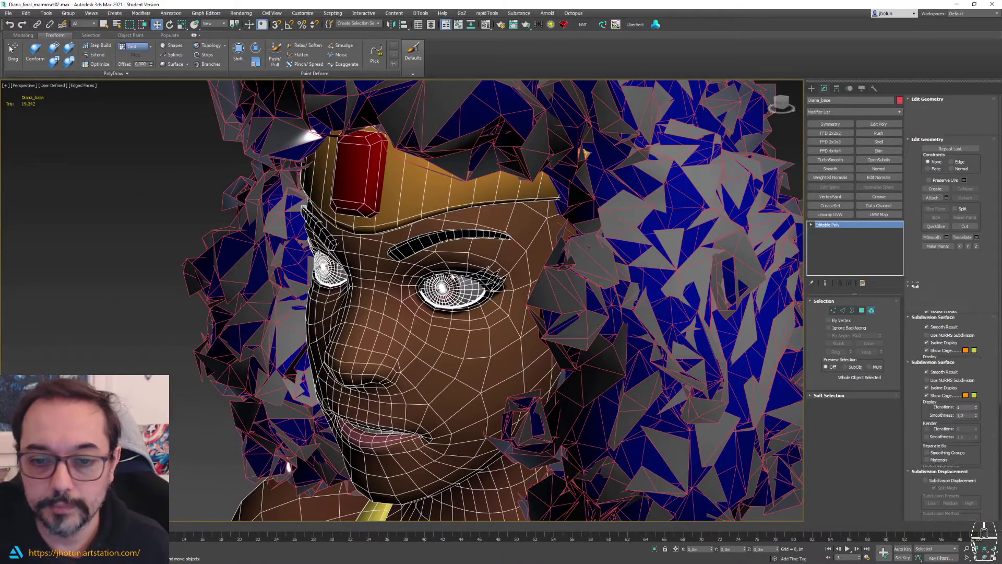
left_click(459, 279)
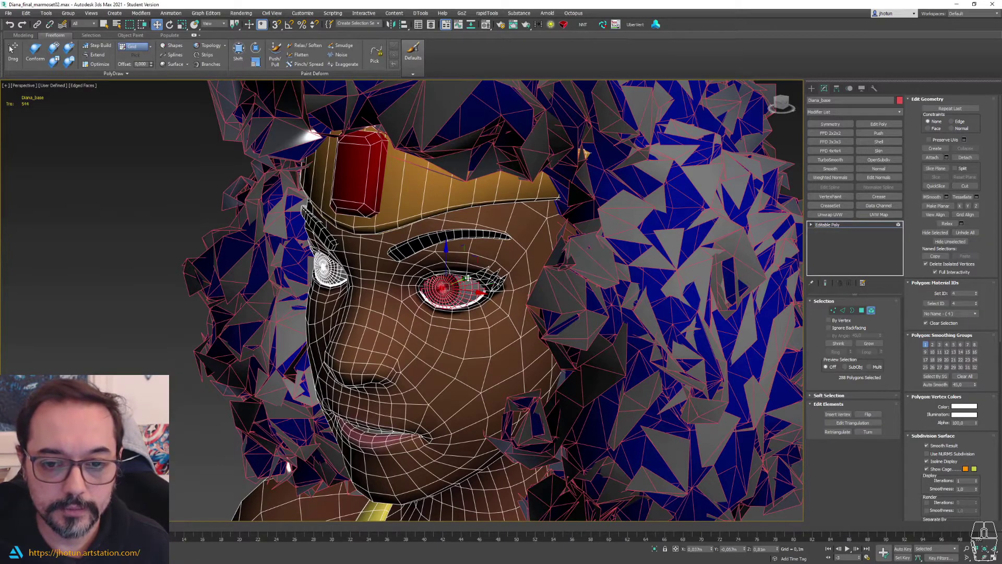
left_click_drag(466, 278, 355, 322)
middle_click_drag(415, 318, 489, 295, "alt")
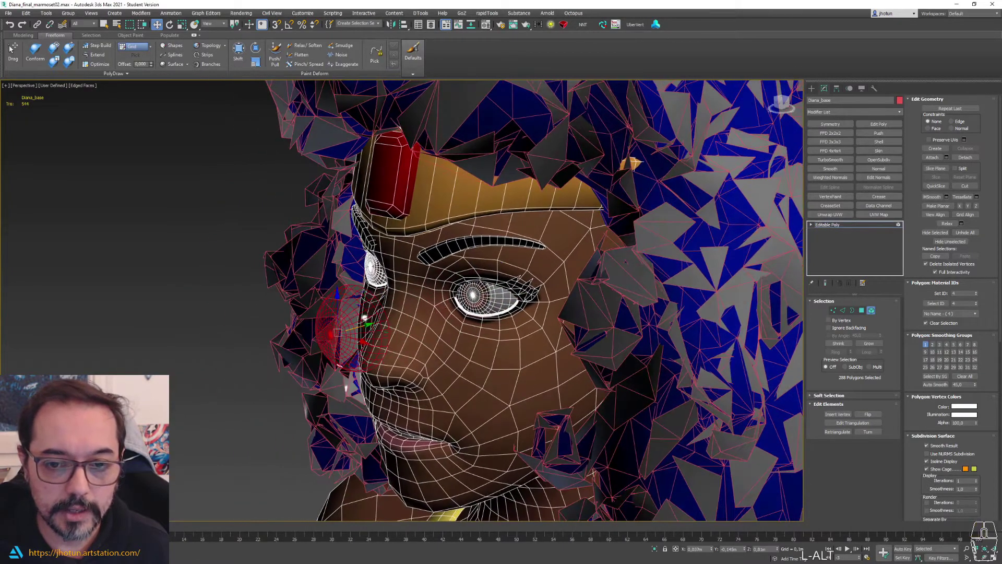
- Move the inner eyeball element forward out of its socket, placing it between the cornea shell and the face
left_click(488, 295, "ctrl")
left_click_drag(489, 294, 412, 320)
scroll(411, 320, "up", 5)
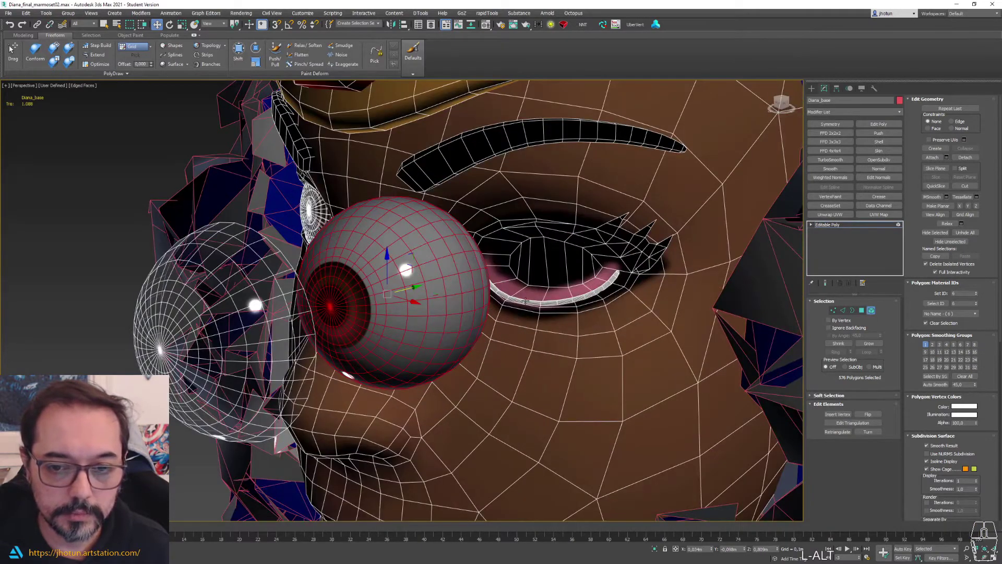
- Select the curved tear line strip and the eyeball element in turn, and examine the separated eye parts from several angles
left_click(525, 302)
middle_click_drag(525, 301, 413, 306, "alt")
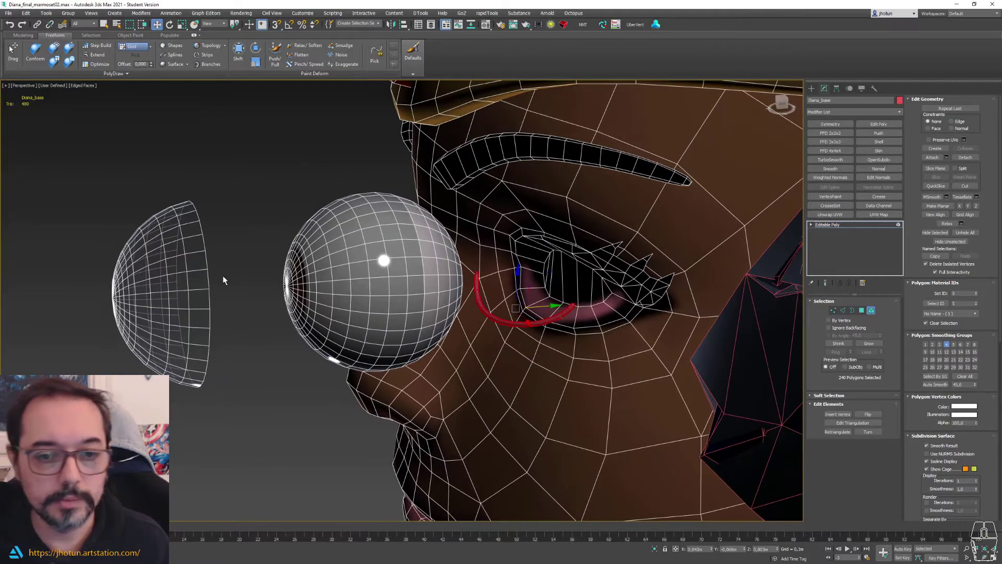
middle_click_drag(223, 281, 292, 267, "alt")
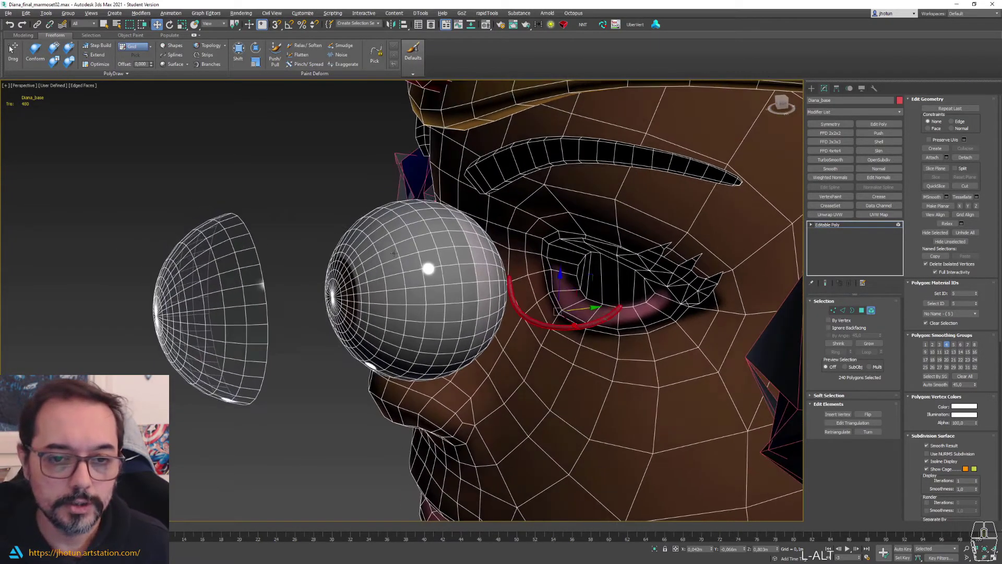
left_click(436, 265)
middle_click_drag(436, 265, 473, 267, "alt")
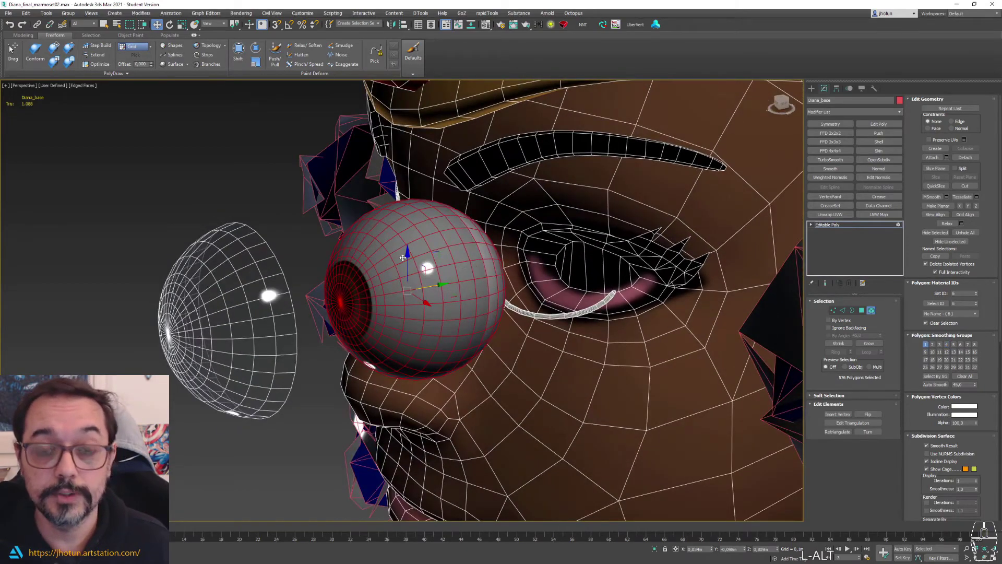
scroll(404, 256, "up", 3)
mouse_move(390, 315)
middle_mouse_down("alt")
mouse_move(355, 313)
mouse_move(394, 312)
middle_mouse_up("alt")
middle_click_drag(331, 319, 298, 290, "alt")
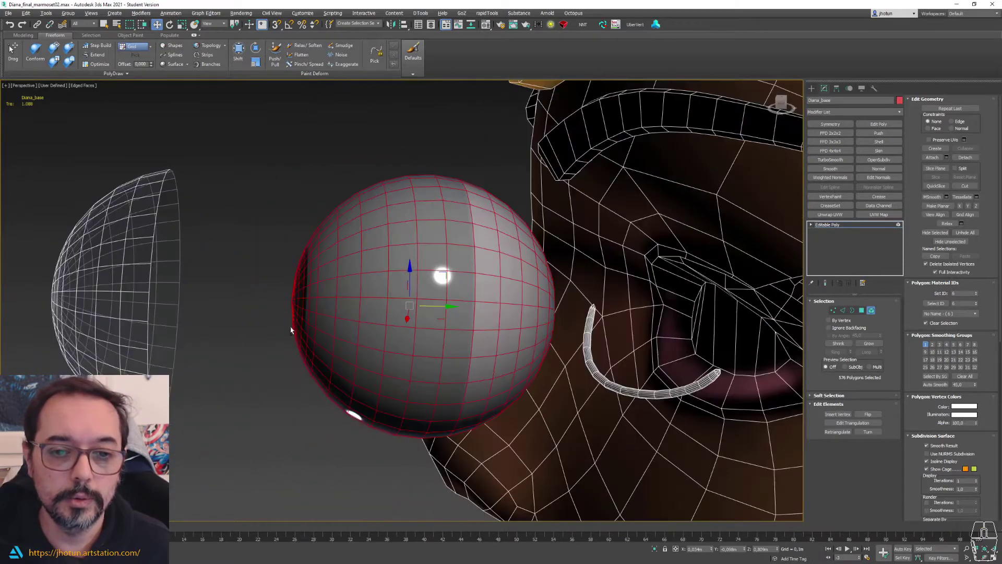
scroll(298, 290, "up", 3)
scroll(328, 291, "down", 3)
middle_click_drag(560, 317, 392, 243)
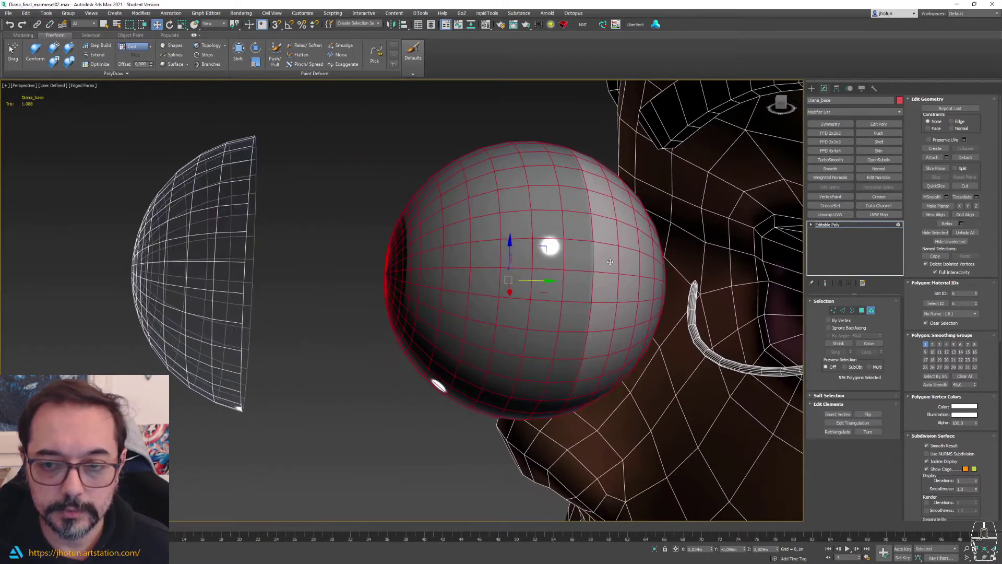
- Try pushing the vertex at the centre of the pupil inward into the eyeball, and undo the move
left_click(831, 309)
left_click_drag(373, 239, 401, 312)
middle_click_drag(401, 311, 390, 269, "alt")
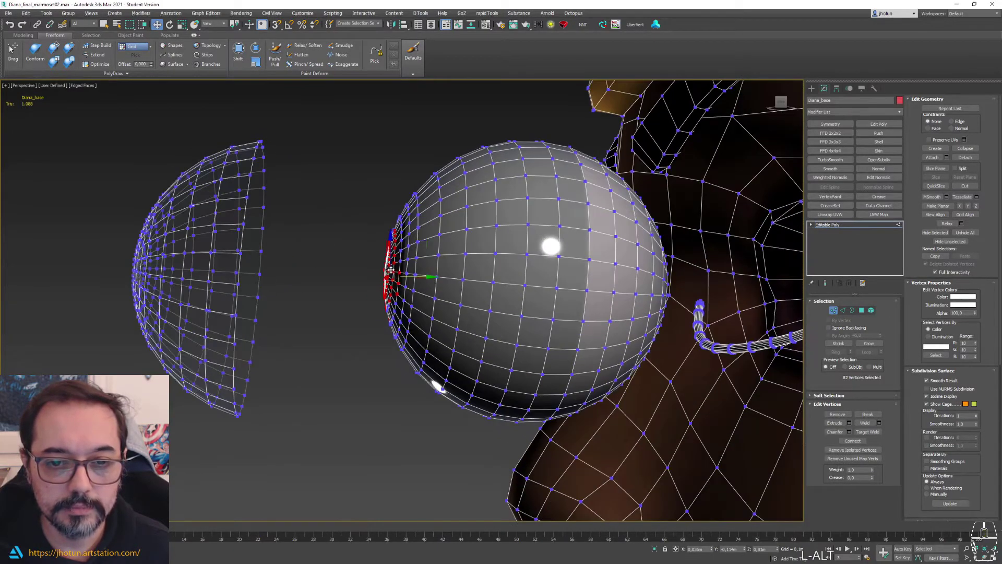
scroll(390, 270, "up", 3)
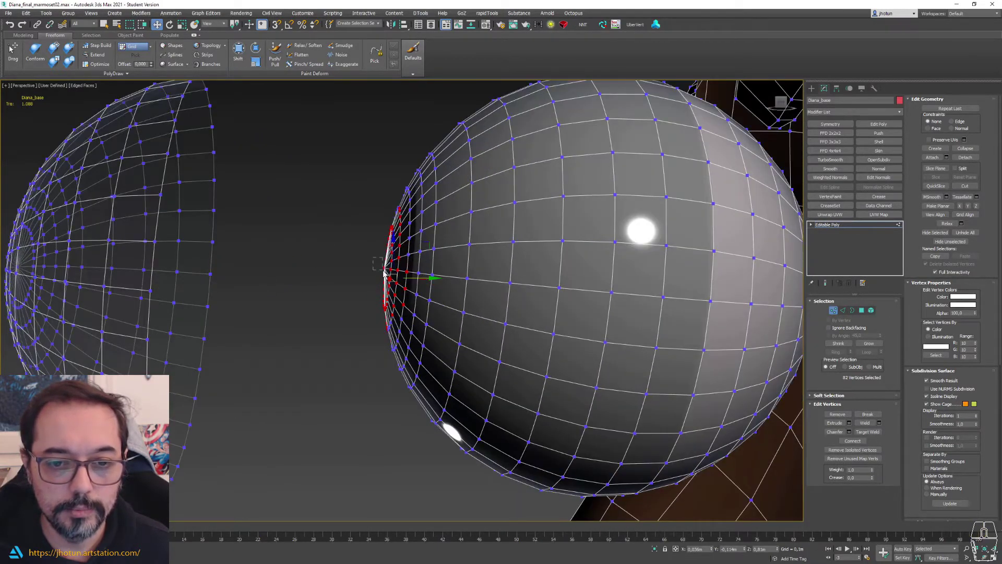
left_click_drag(385, 271, 427, 264)
middle_click_drag(427, 266, 480, 257, "alt")
key("ctrl+z")
left_click(365, 251)
left_click(387, 270)
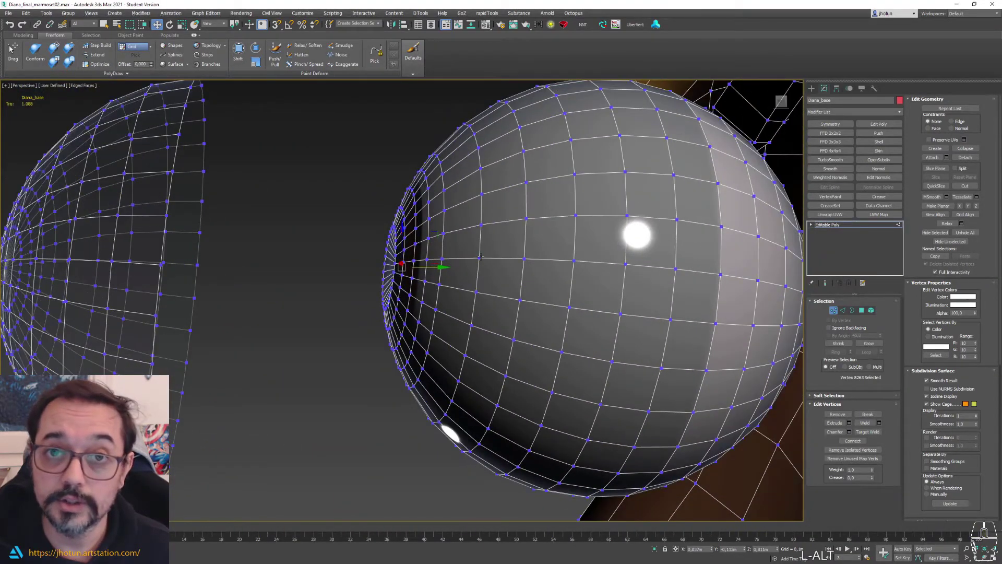
key("ctrl+z")
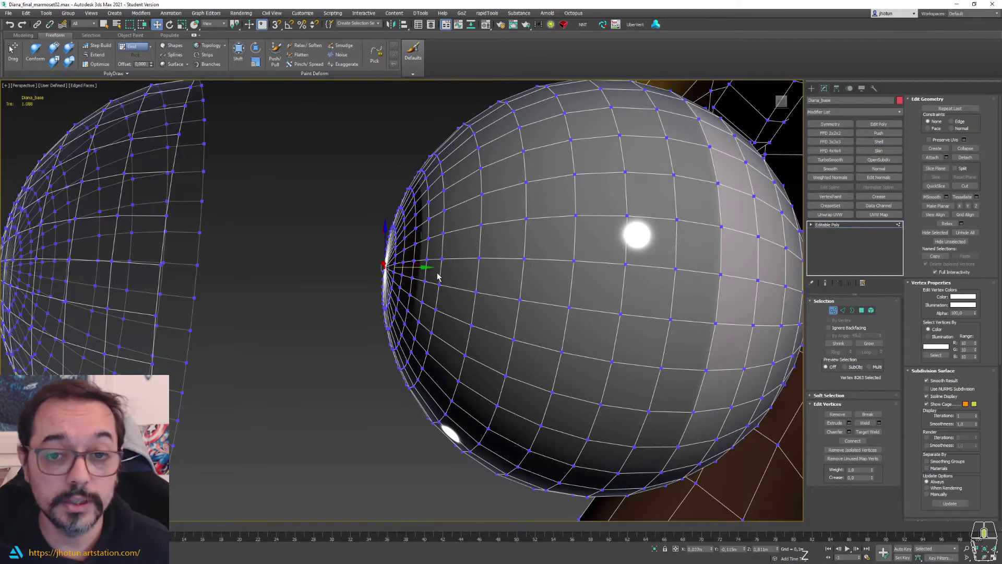
- Examine the eyeball's shape and iris topology beside the cornea shell, from the side and at an angle
scroll(438, 277, "down", 4)
middle_click_drag(488, 287, 451, 287)
scroll(450, 285, "down", 2)
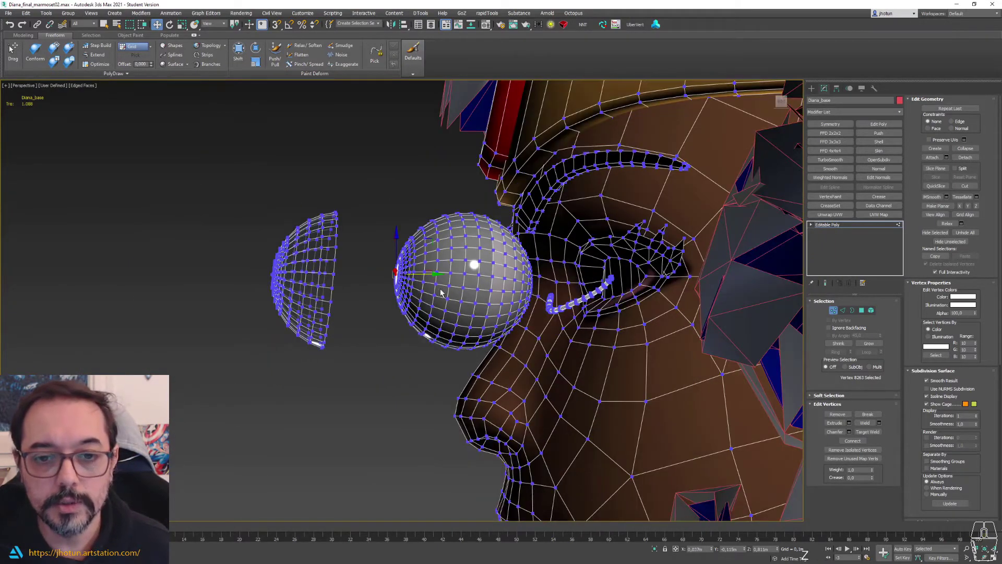
scroll(412, 238, "up", 3)
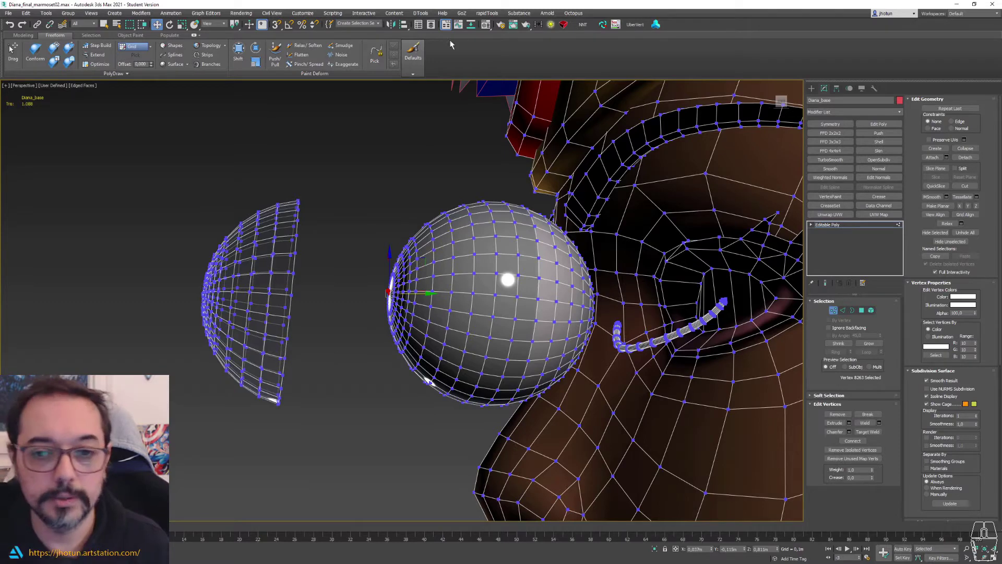
scroll(473, 249, "up", 2)
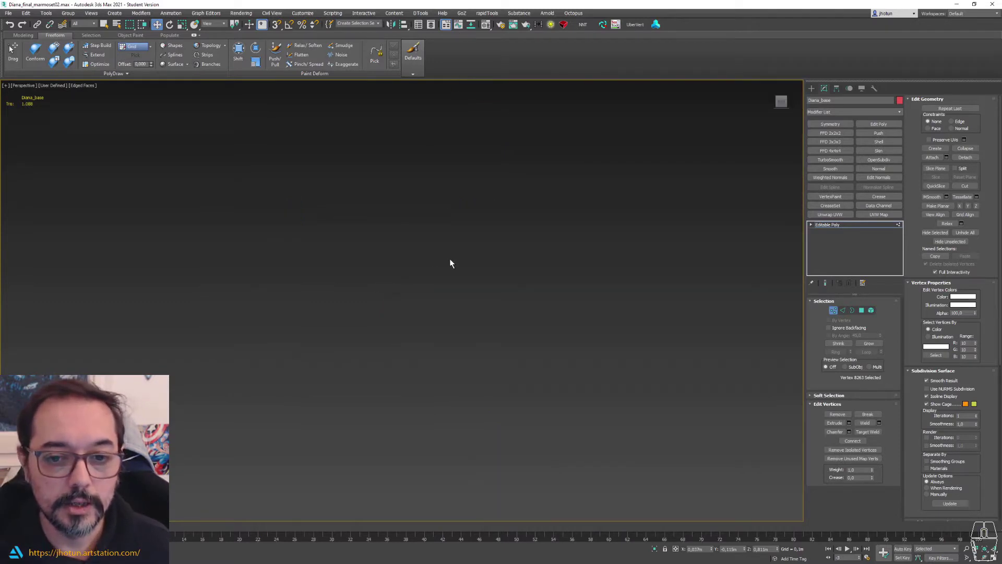
scroll(447, 262, "down", 2)
key("z")
middle_click_drag(524, 289, 416, 240, "alt")
scroll(521, 292, "down", 3)
scroll(521, 294, "down", 4)
scroll(420, 284, "up", 3)
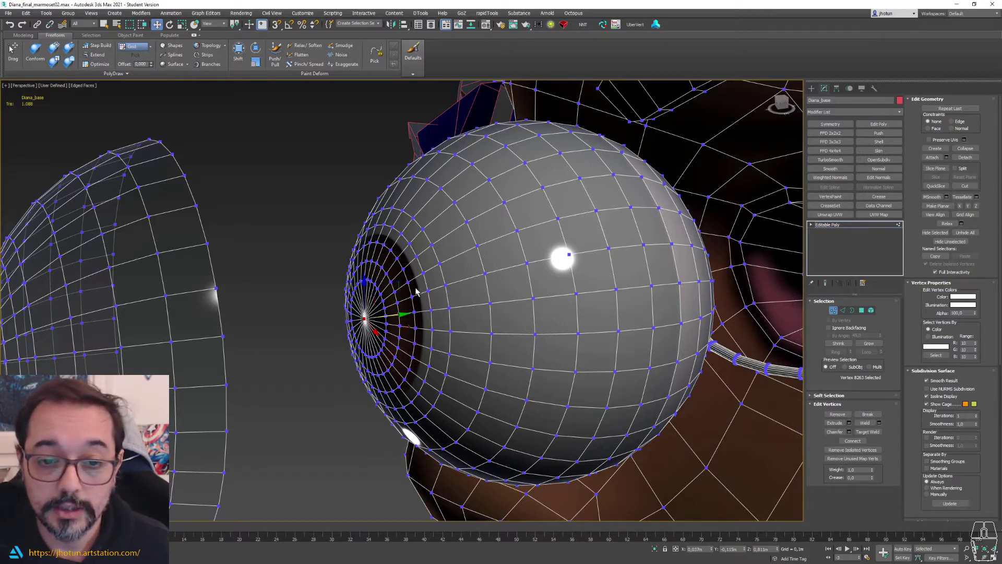
- Try inserting an extra edge loop around the iris of the eyeball, undo it, and leave edge editing
left_click(842, 311)
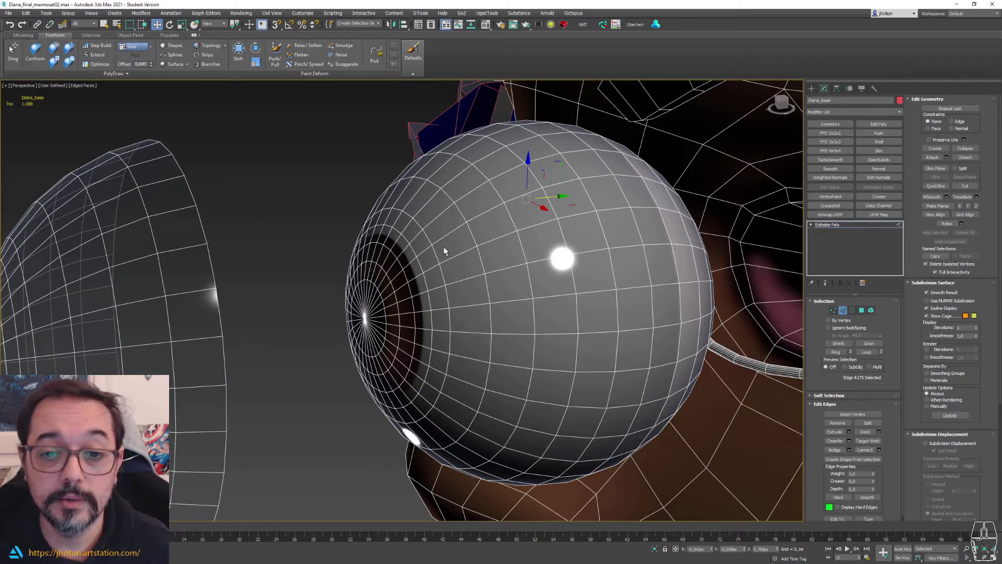
key("alt+c")
left_click(439, 218, "shift")
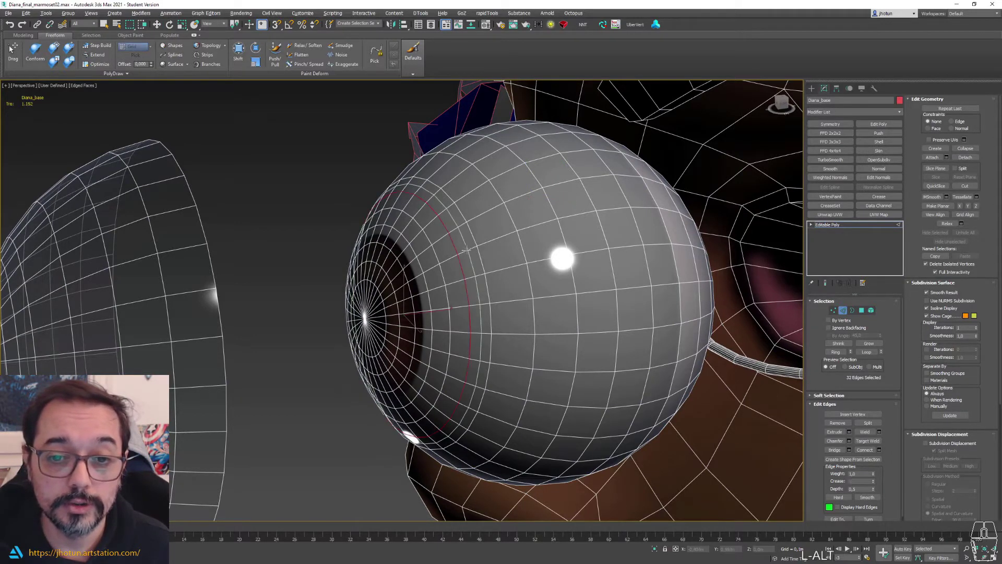
middle_click_drag(466, 250, 418, 253, "alt")
middle_click_drag(374, 313, 418, 321, "alt")
right_click(401, 348)
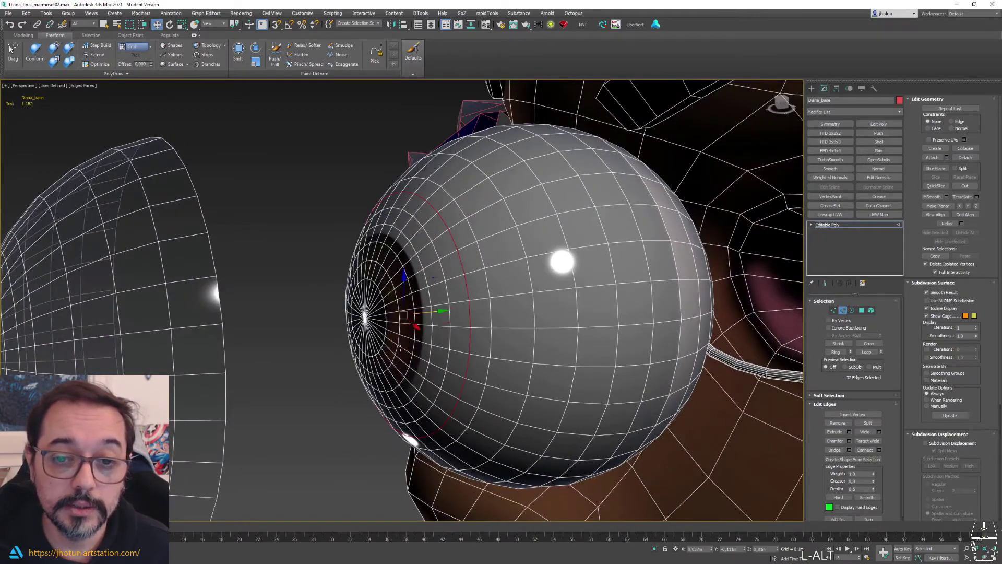
middle_click_drag(435, 272, 653, 186, "alt")
key("ctrl+z")
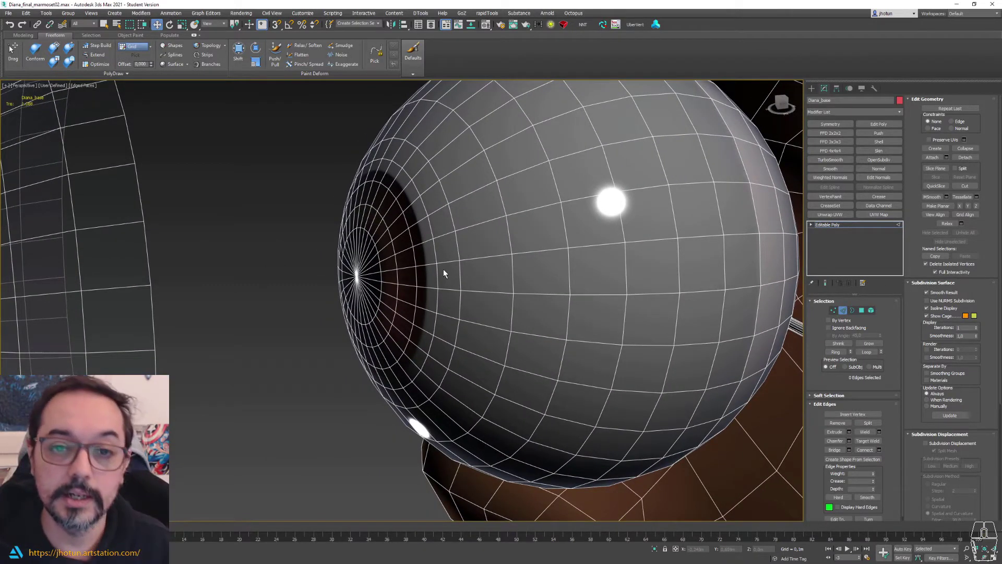
scroll(476, 265, "down", 3)
mouse_move(450, 252)
middle_mouse_down()
mouse_move(421, 264)
mouse_move(436, 246)
mouse_move(457, 250)
mouse_move(448, 236)
mouse_move(458, 234)
middle_mouse_up()
scroll(421, 264, "down", 3)
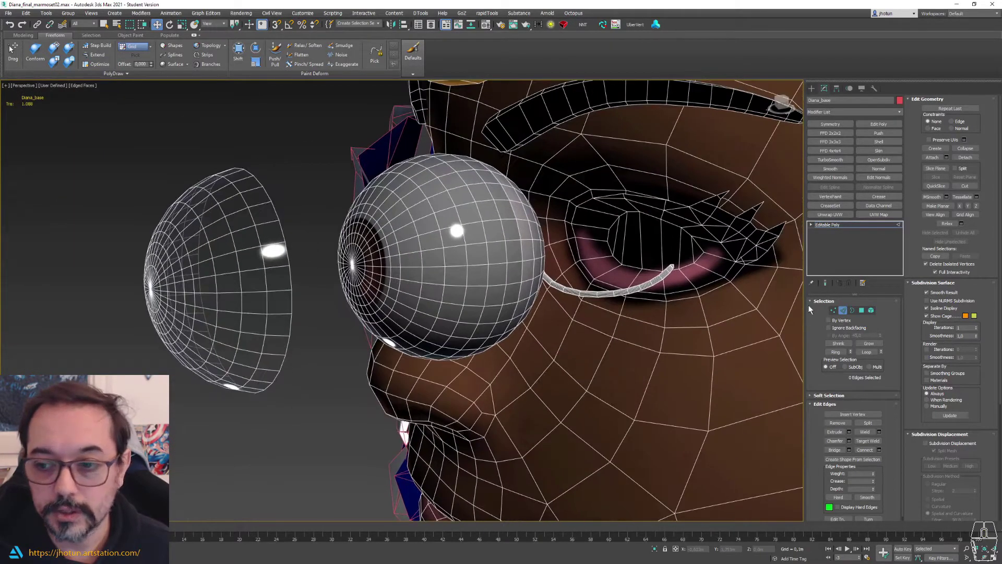
left_click(843, 311)
- Try moving the cornea shell element back over the front of the eyeball, and undo the move
middle_click_drag(180, 208, 267, 208)
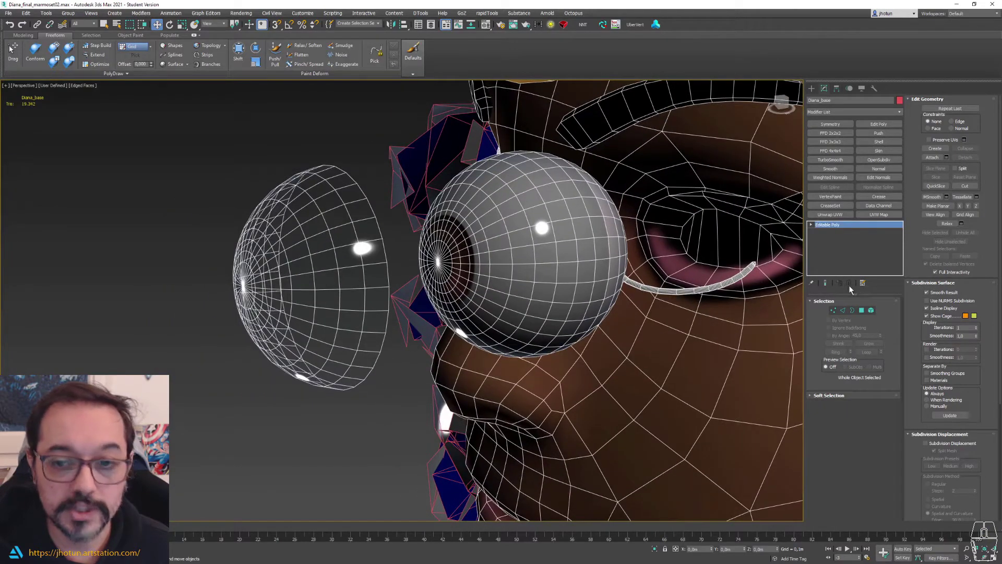
left_click(871, 311)
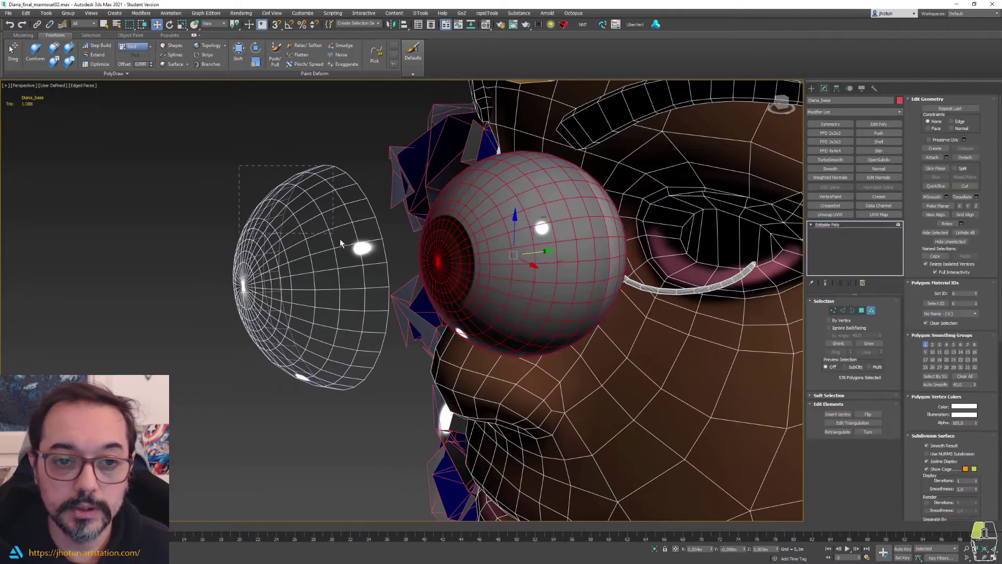
left_click(341, 241)
middle_click_drag(340, 242, 387, 261, "alt")
middle_click_drag(555, 201, 499, 178)
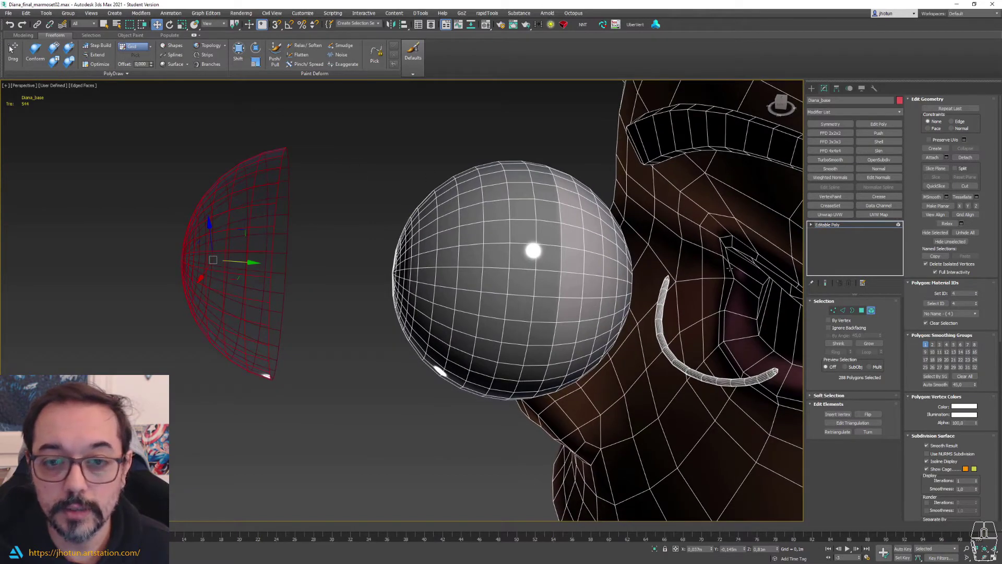
left_click_drag(249, 263, 458, 298)
middle_click_drag(458, 299, 524, 196, "alt")
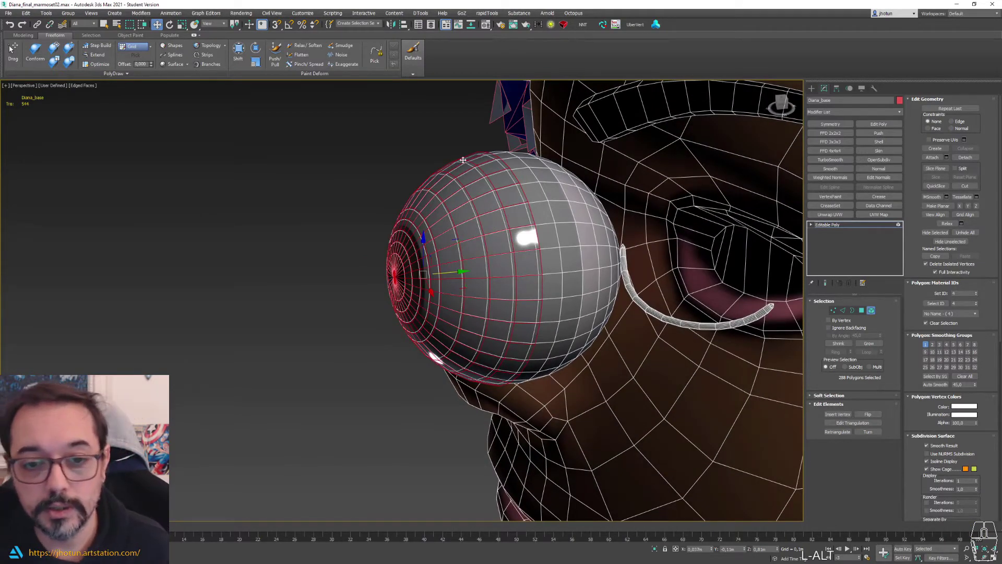
middle_click_drag(519, 288, 487, 277, "alt")
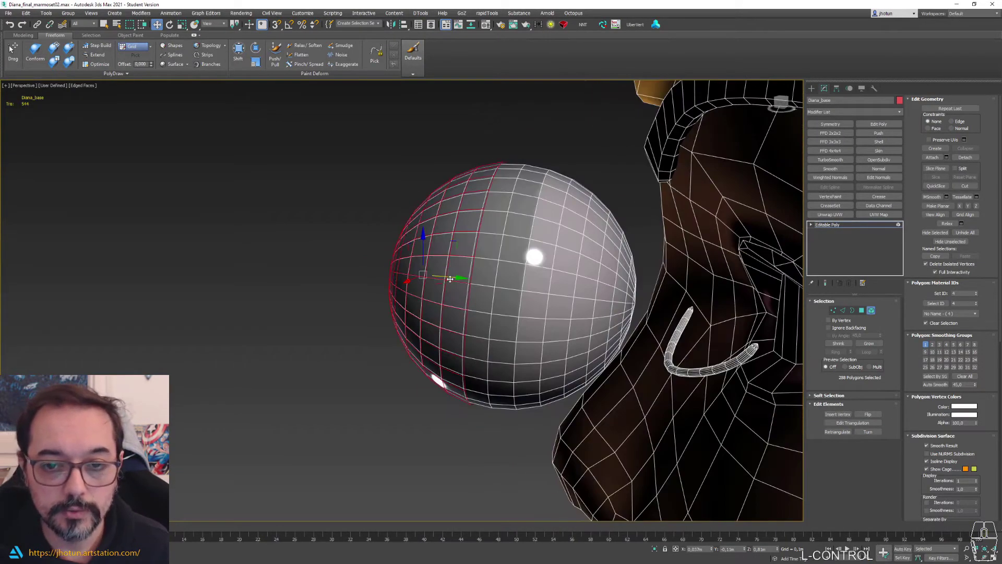
key("ctrl+z")
- Select the tear line strip and inspect it against the lower eyelid, and select the eyeball element
middle_click_drag(627, 347, 551, 331)
left_click(540, 338)
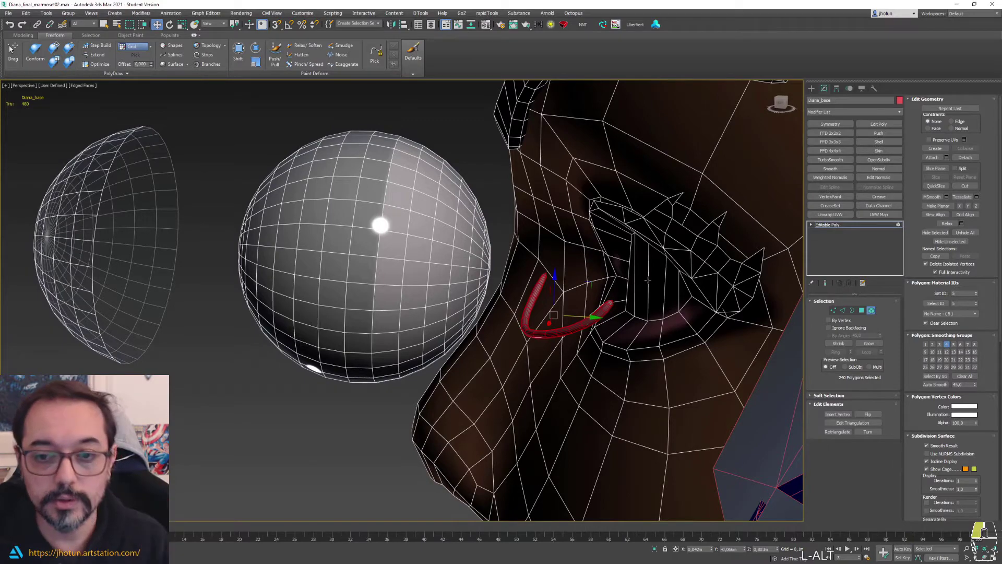
middle_click_drag(633, 333, 611, 330, "alt")
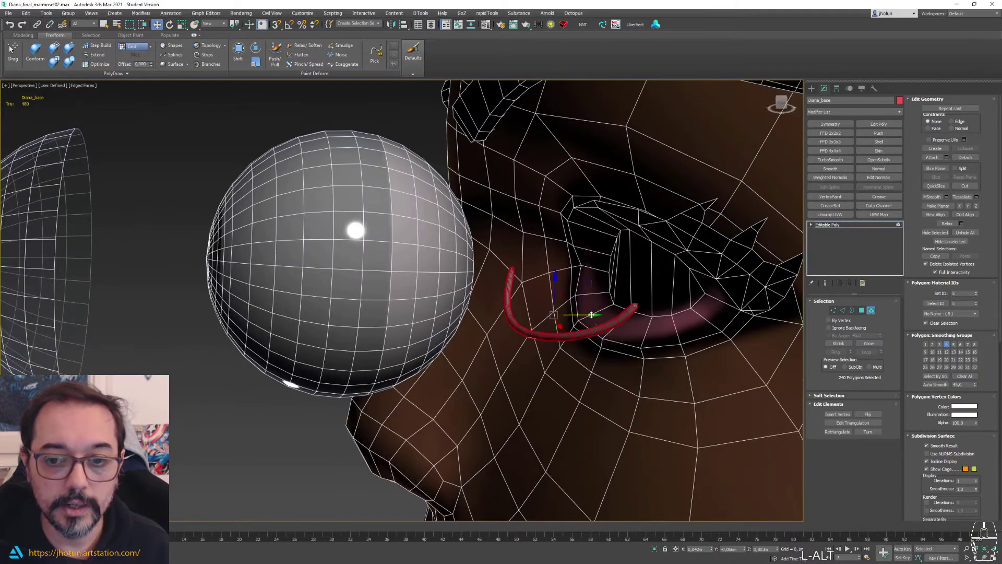
middle_click_drag(397, 249, 416, 253, "alt")
left_click(303, 236)
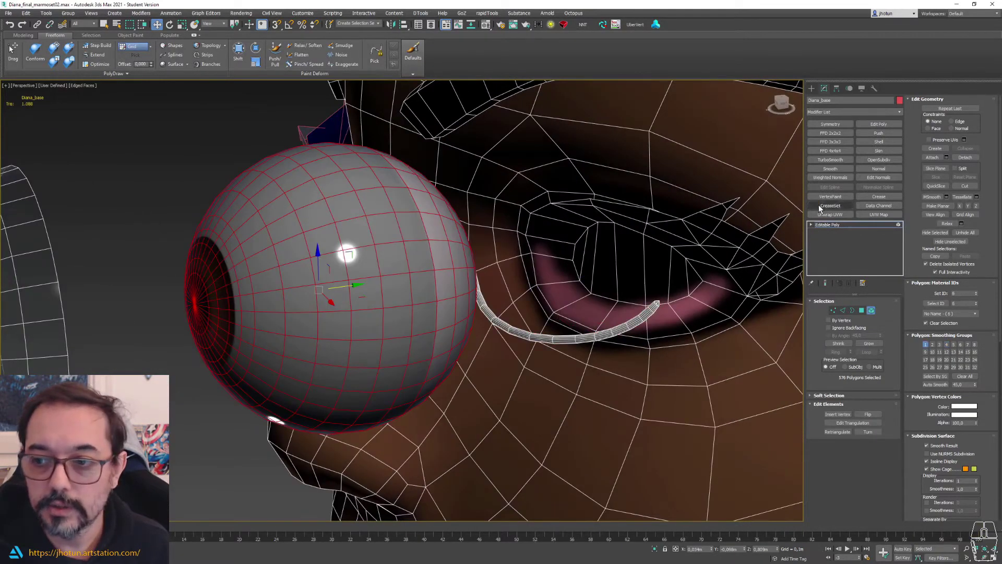
- Add an Unwrap UVW modifier to the selected eyeball and inspect its round UV shells alongside the model
left_click(830, 214)
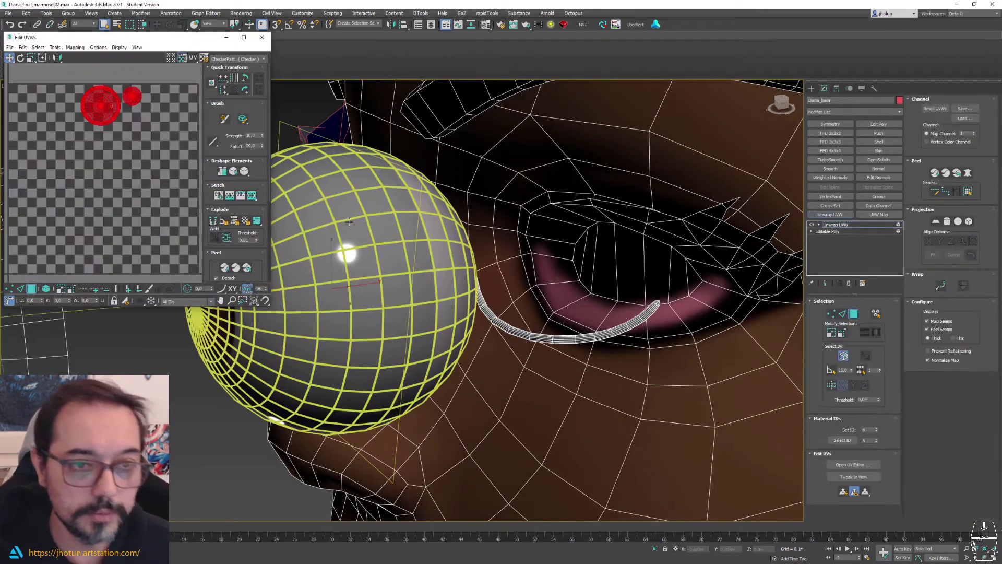
scroll(131, 209, "up", 10)
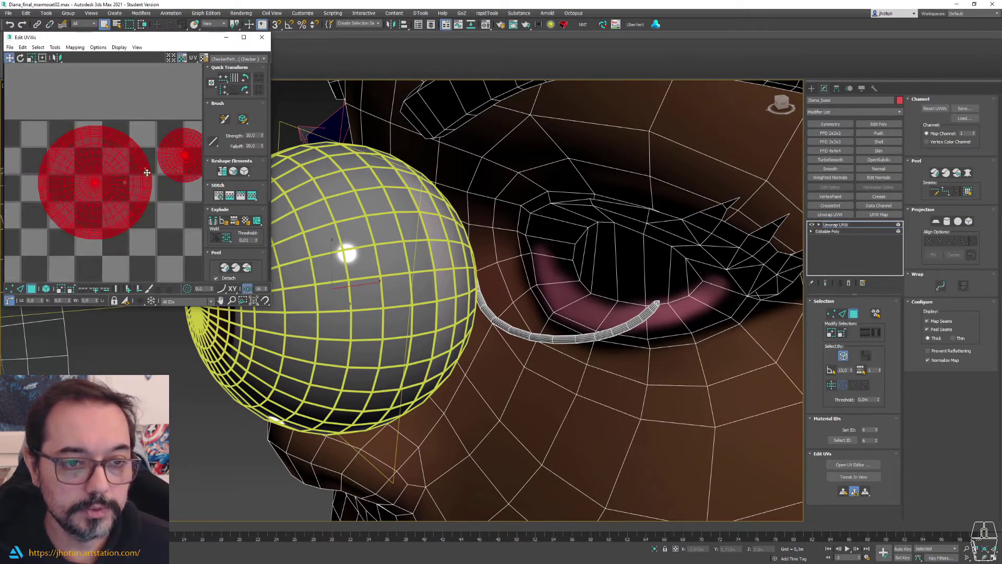
middle_click_drag(293, 183, 353, 168, "alt")
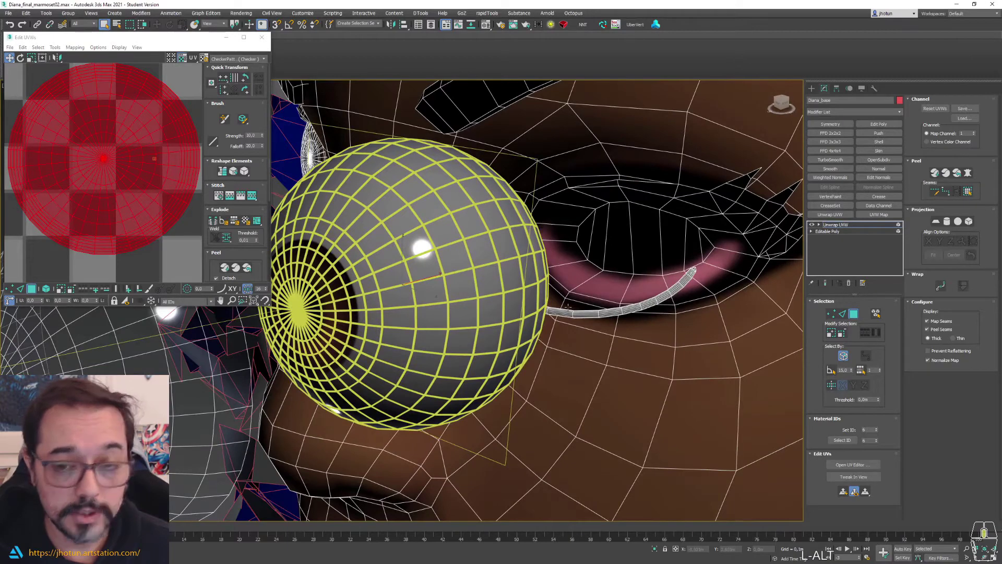
middle_click_drag(558, 308, 579, 277)
- Replace the base color bitmap of the Diana_eyes sub-material with a Checker map and show it in the viewport
key("m")
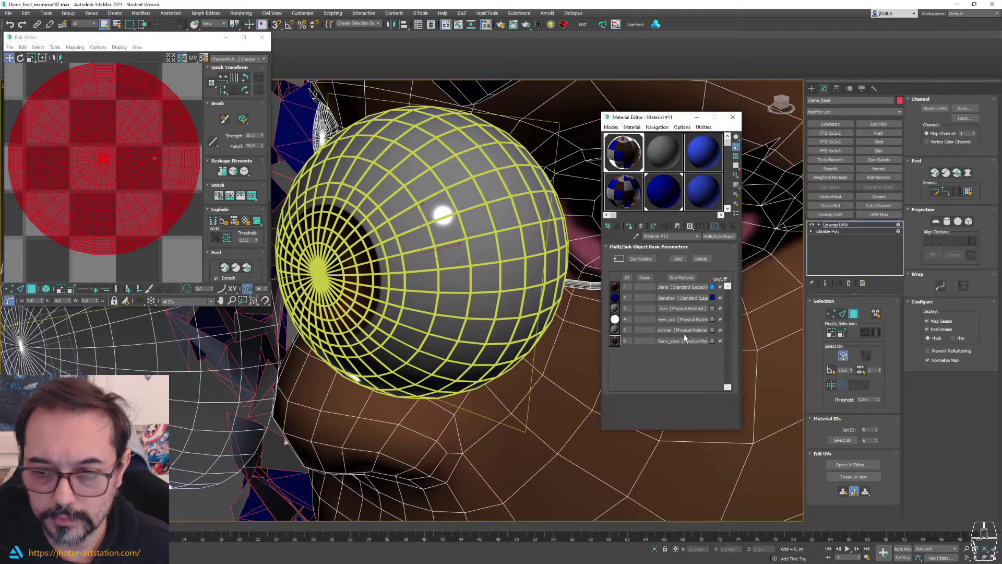
left_click(672, 341)
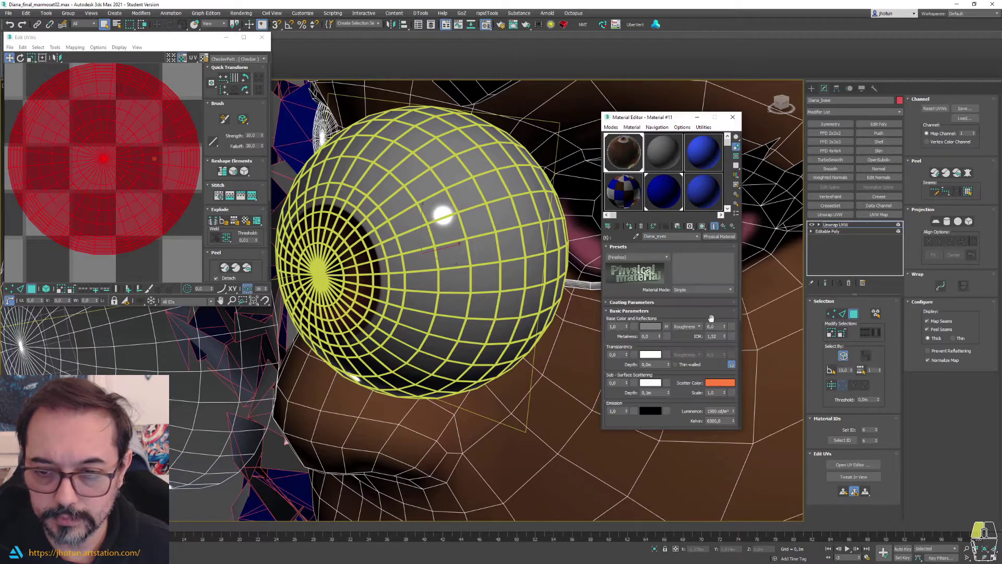
left_click(669, 326)
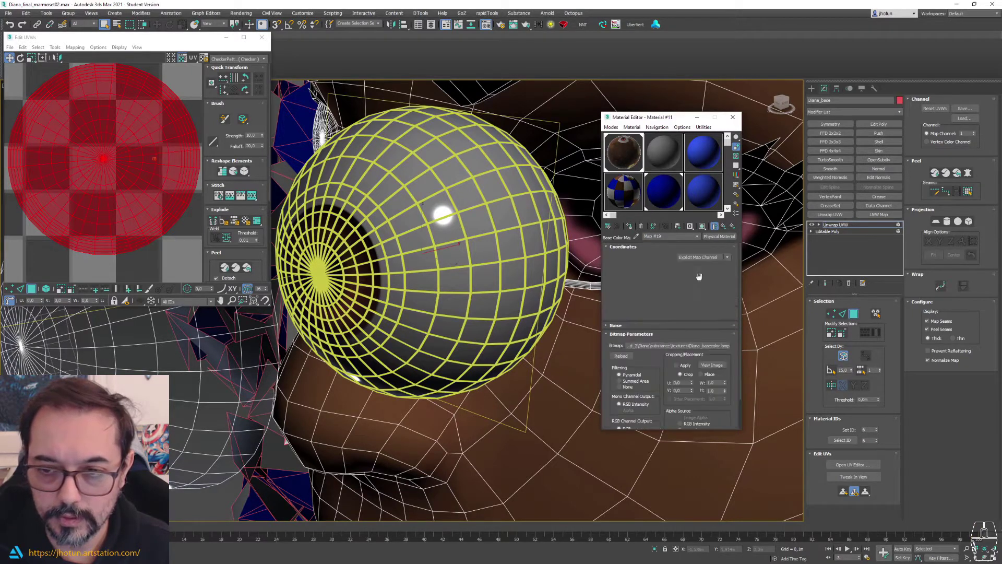
left_click(717, 237)
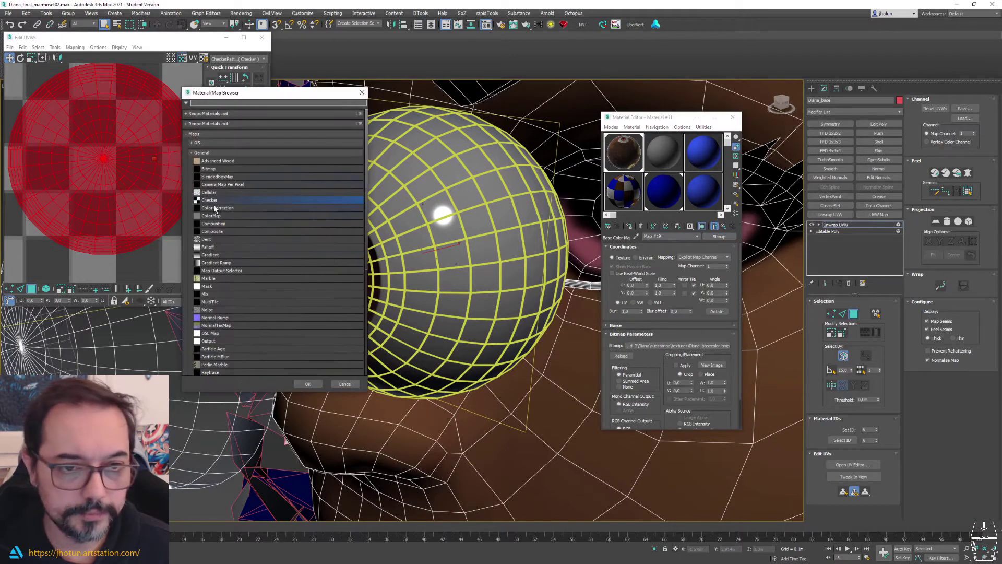
double_click(211, 200)
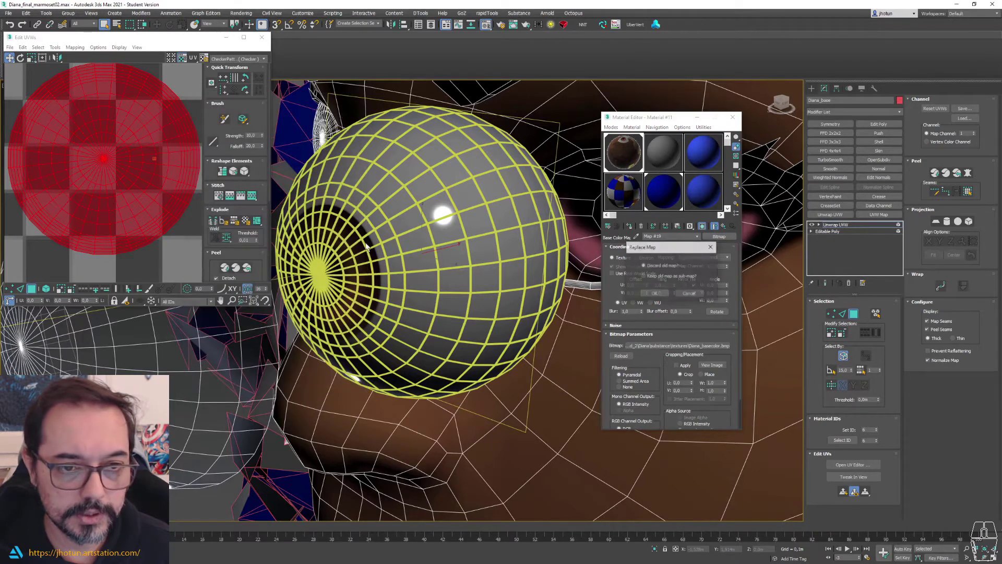
left_click(655, 293)
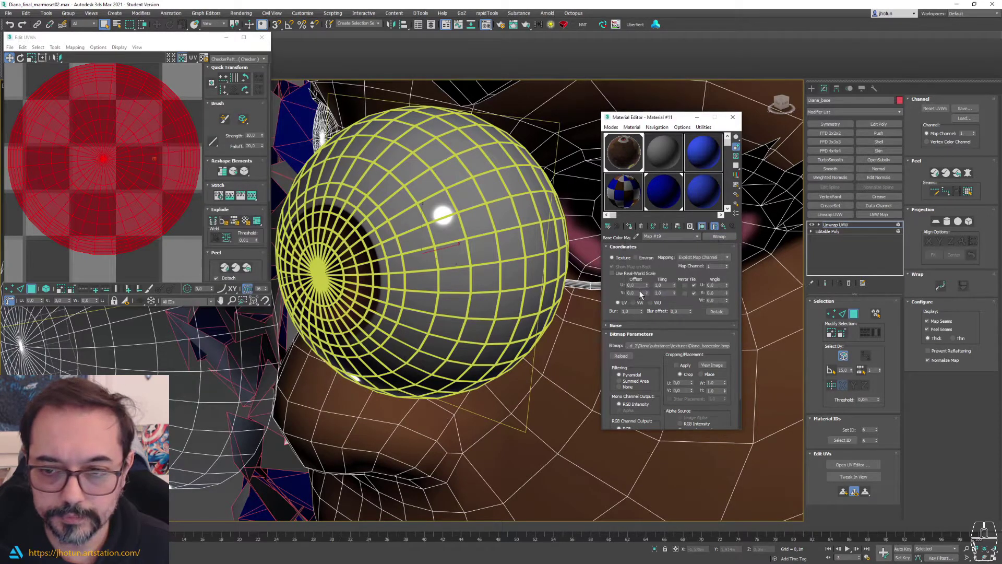
left_click(702, 226)
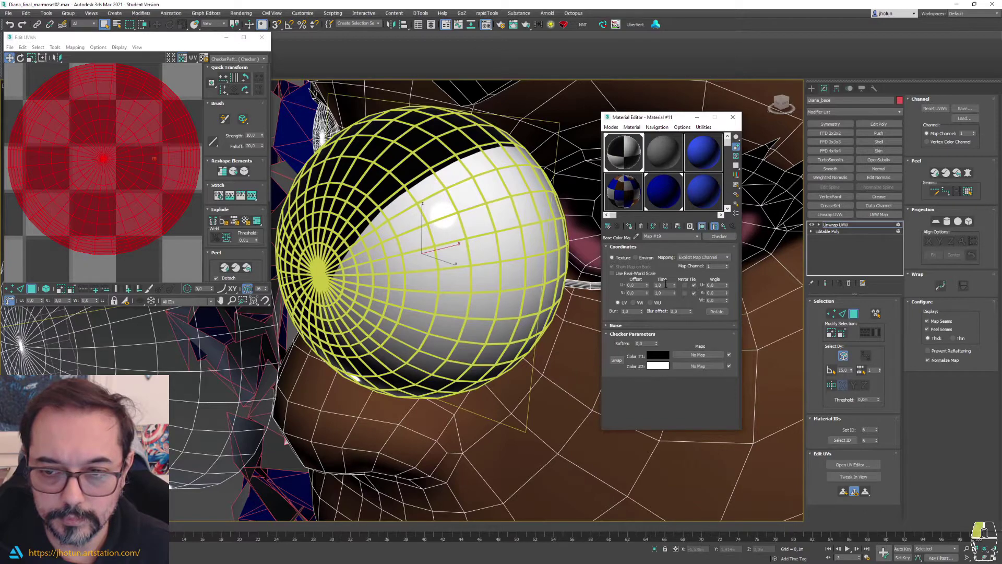
- Set the checker's U and V tiling to 88 and check the pattern around the iris of the eyeball
double_click(661, 285)
type("88")
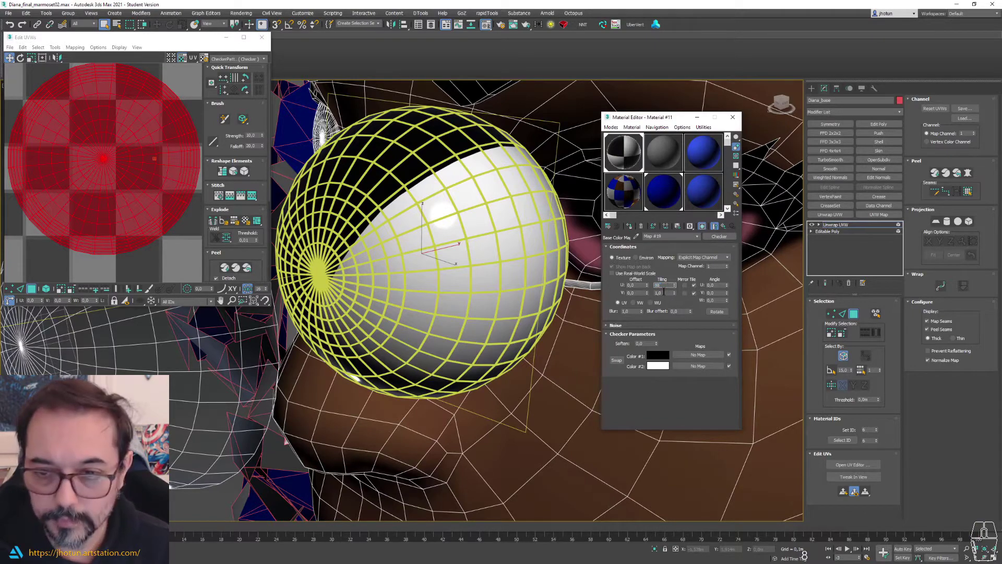
key("Tab")
type("88")
key("Tab")
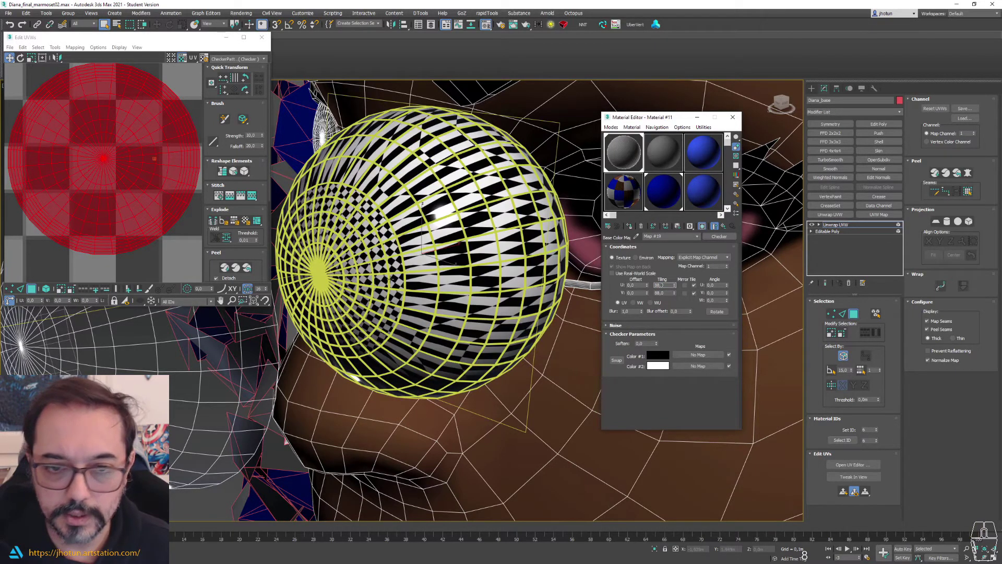
middle_click_drag(390, 279, 401, 271, "alt")
scroll(401, 272, "up", 2)
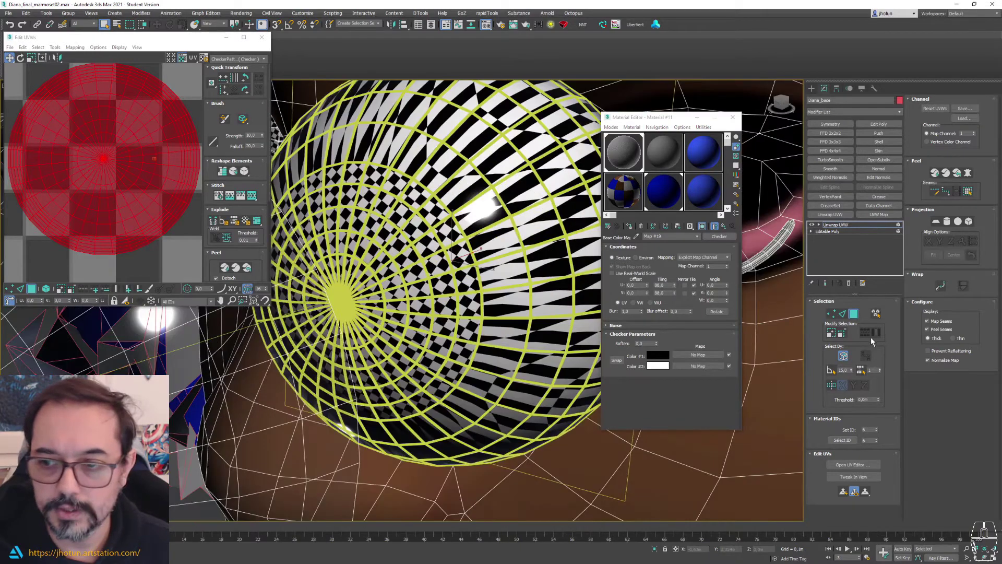
- Select the eyeball's entire front UV shell by element and relax it with Relax By Polygon Angles
left_click(853, 313)
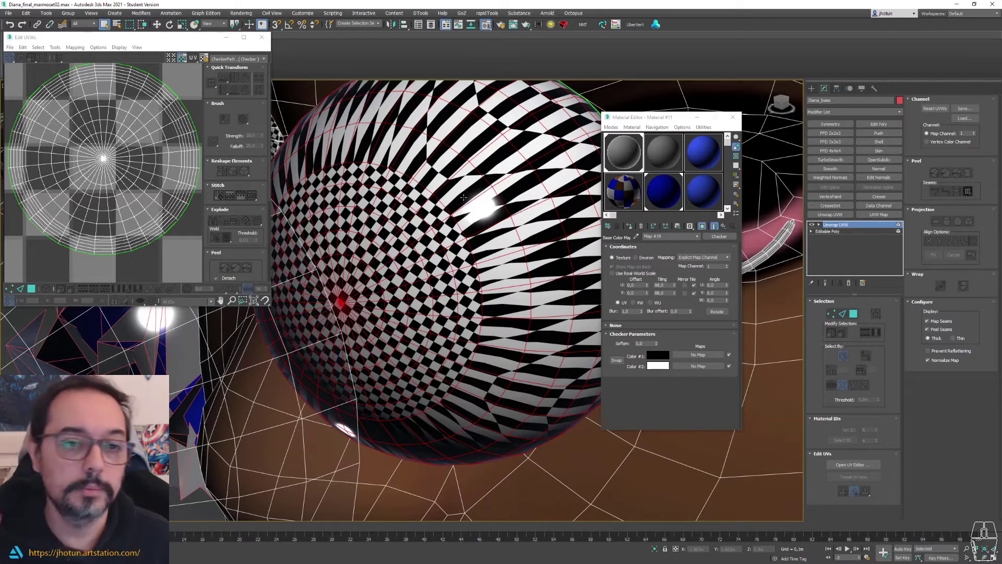
scroll(127, 148, "down", 3)
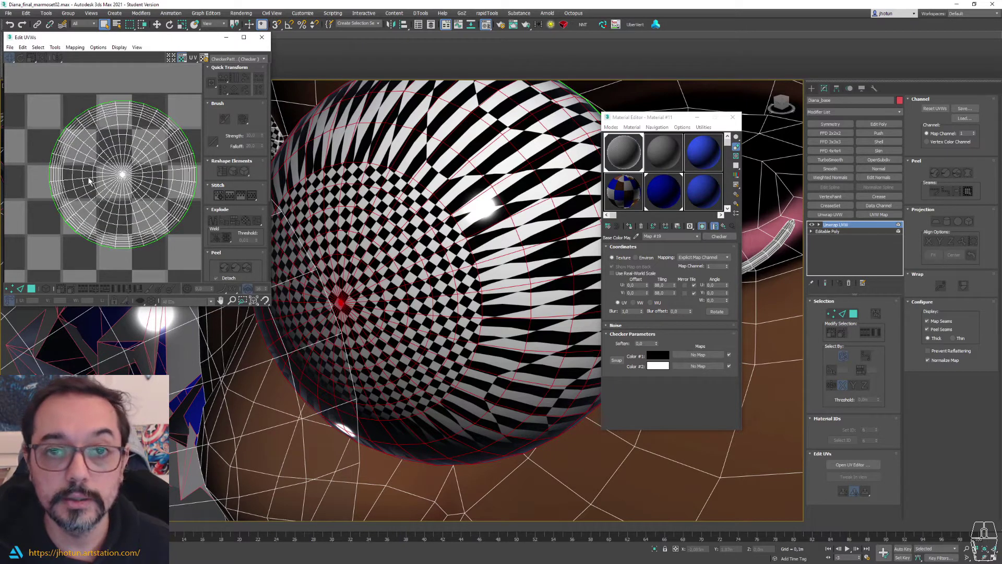
left_click(31, 289)
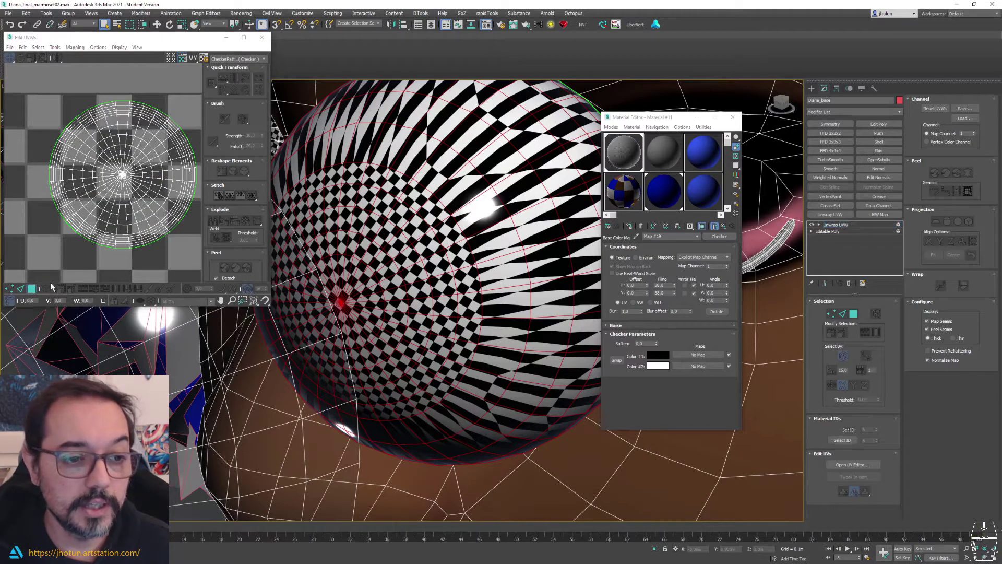
key("ctrl+a")
left_click_drag(48, 76, 129, 180)
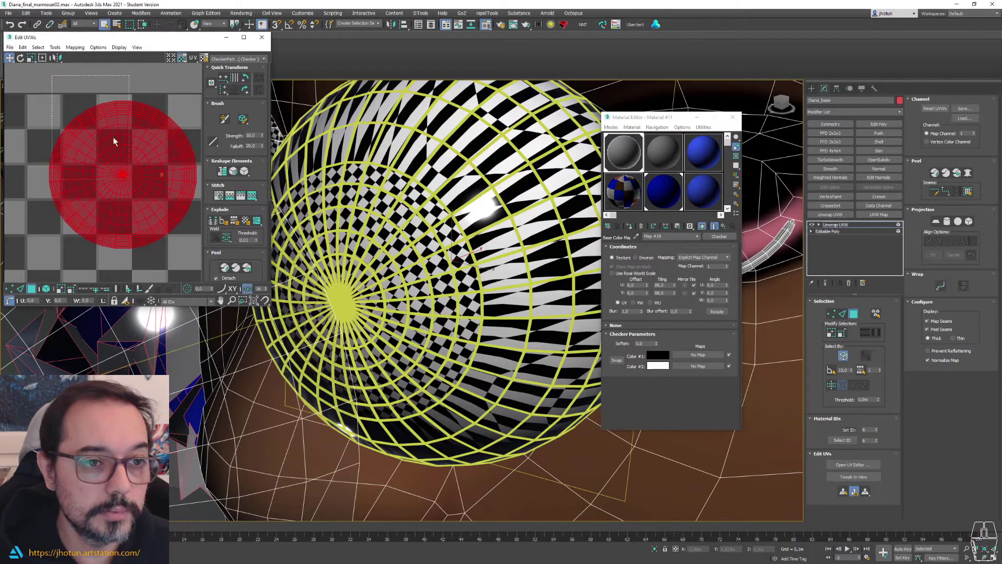
left_click(53, 80)
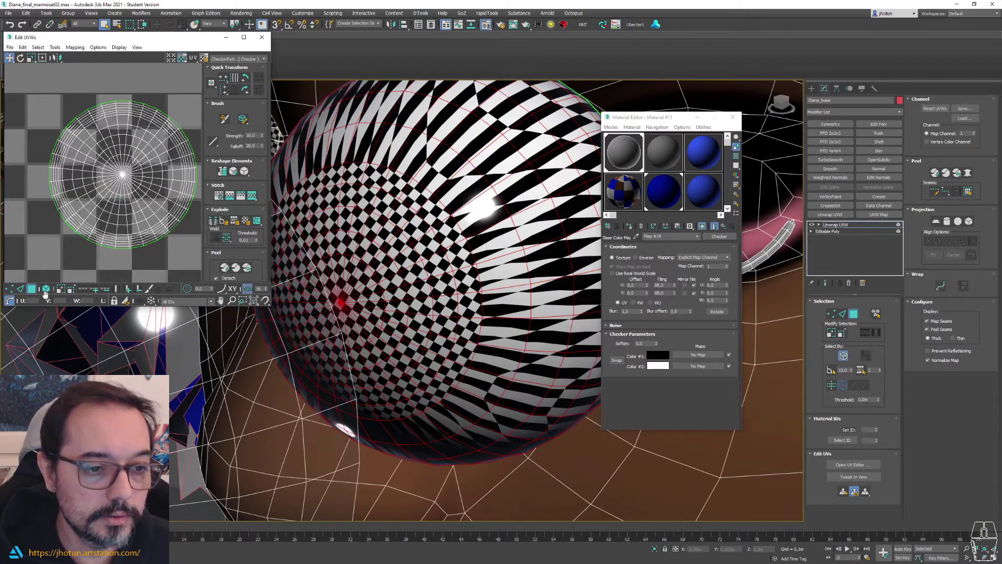
left_click(46, 289)
key("ctrl+a")
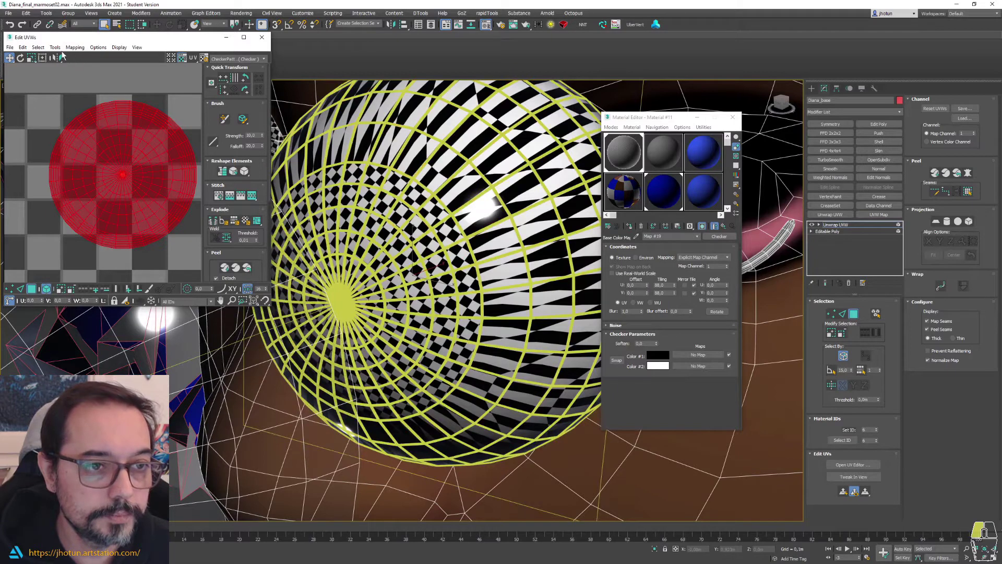
left_click(55, 47)
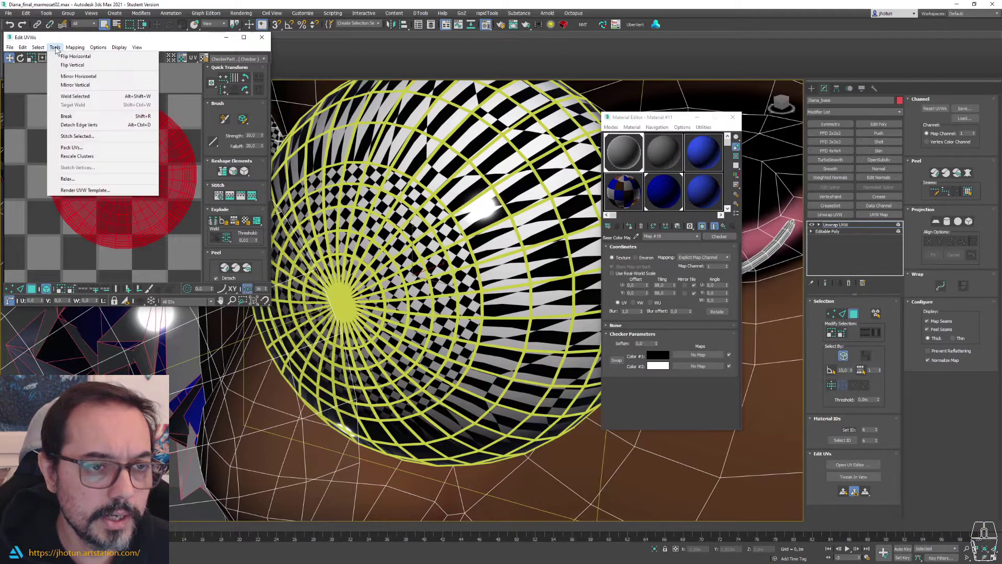
left_click(85, 181)
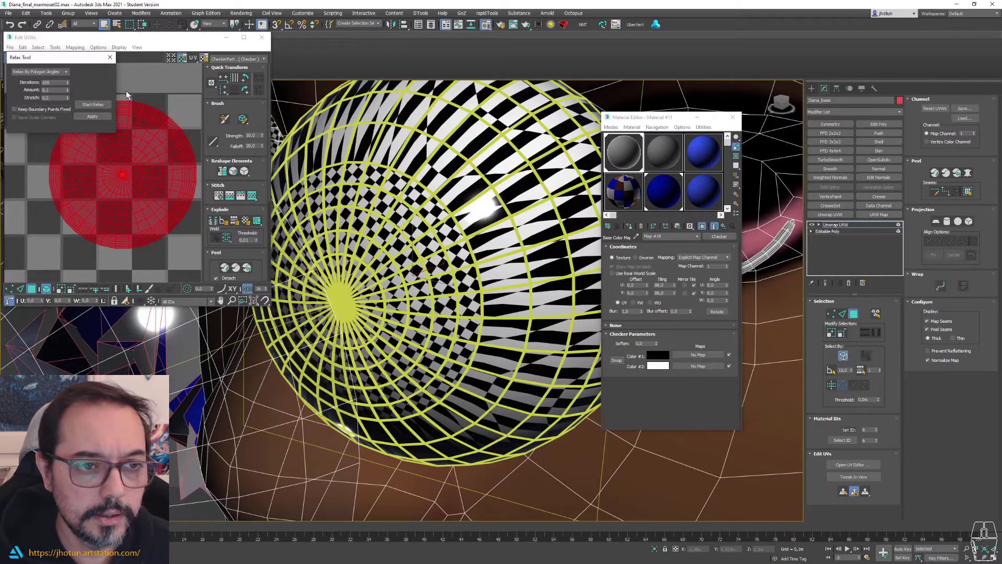
left_click(93, 105)
left_click(109, 57)
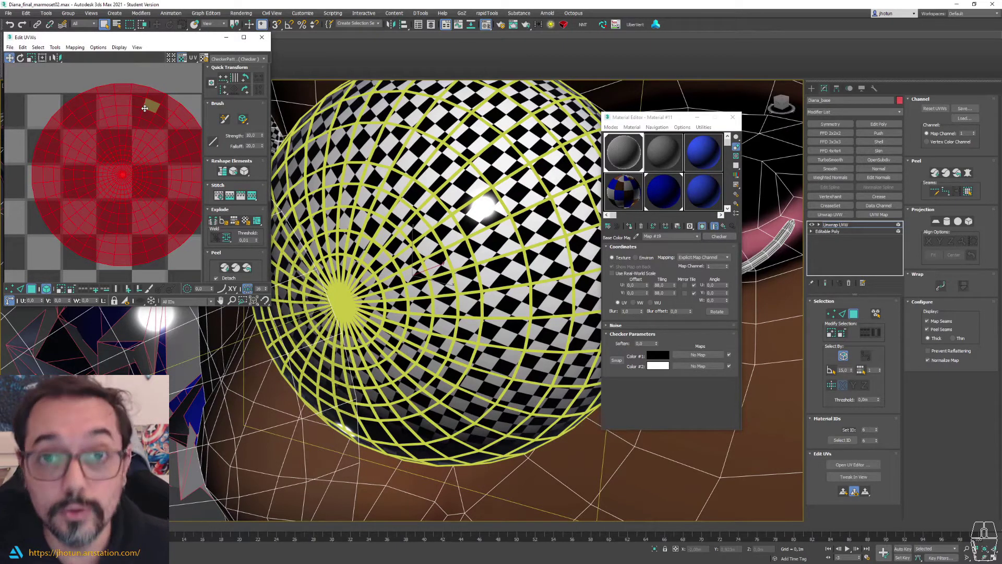
- Select the smaller UV shell for the back of the eyeball, check it on the model, and move it away from the front shell
middle_click_drag(131, 183, 94, 172)
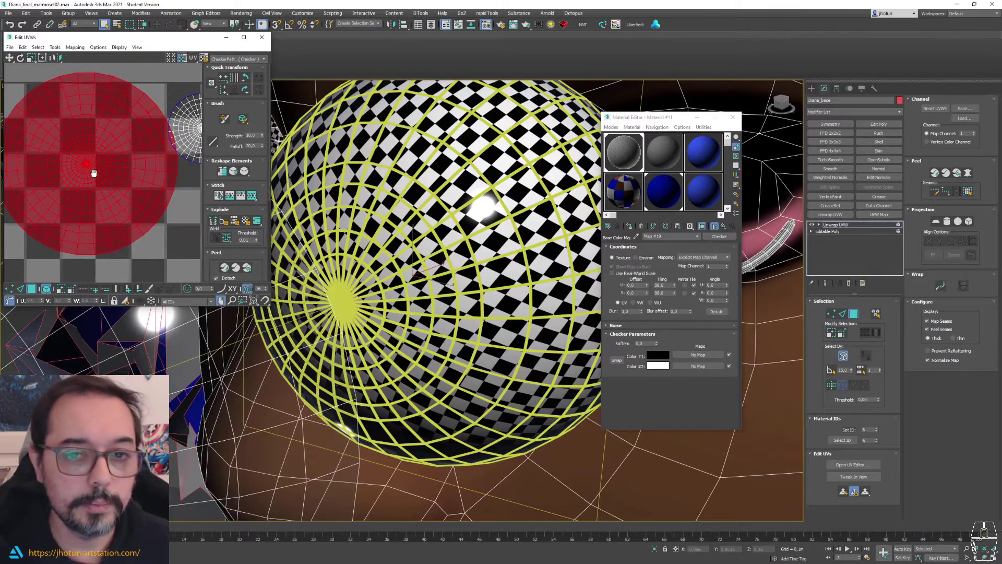
middle_click_drag(84, 121, 54, 161)
scroll(56, 162, "down", 3)
left_click(138, 158)
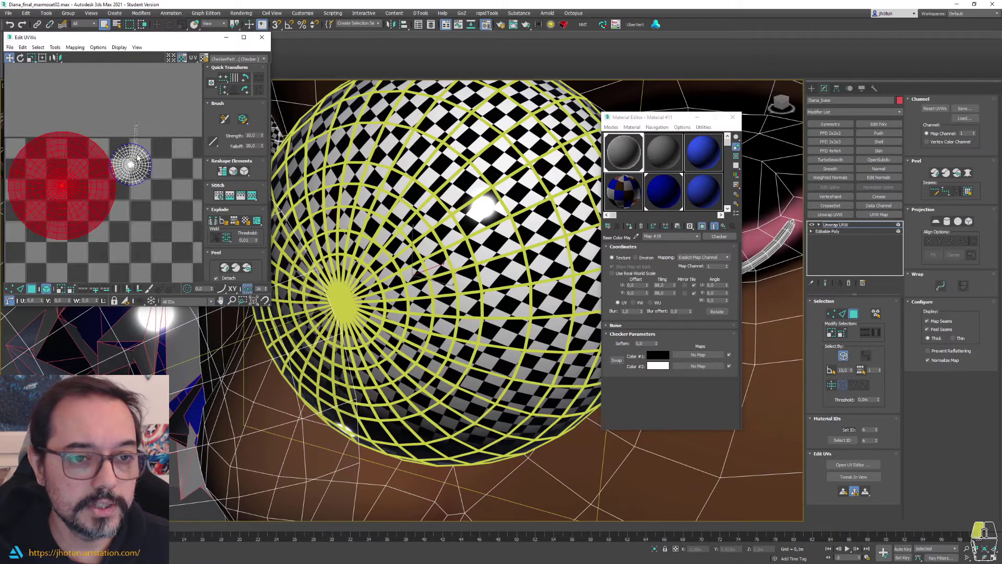
left_click_drag(138, 158, 138, 159)
middle_click_drag(573, 218, 366, 219)
scroll(425, 218, "down", 4)
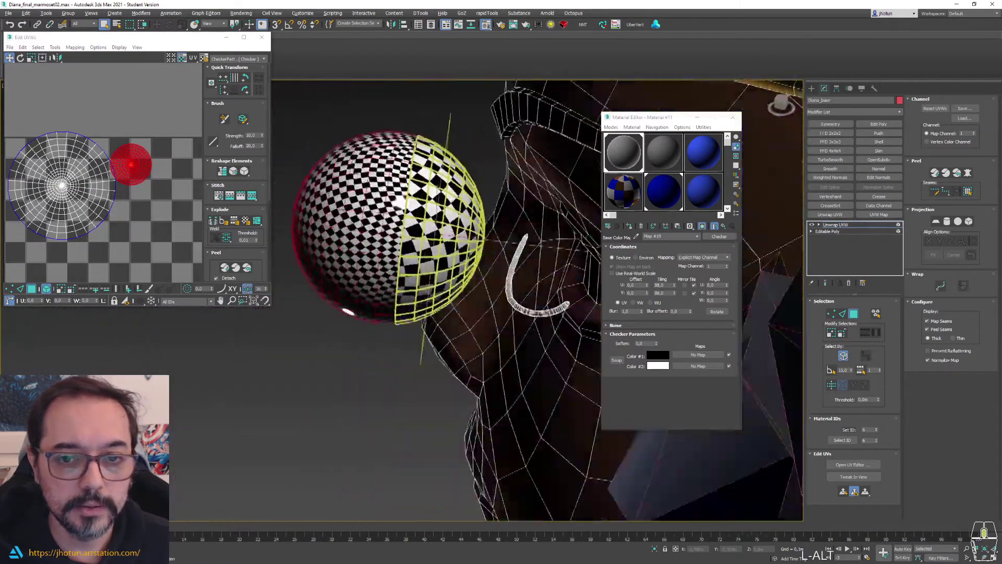
middle_click_drag(517, 269, 538, 271, "alt")
left_click_drag(136, 166, 175, 114)
- Select the centre UV vertex of the front shell and grow the selection ring by ring towards the shell's outer edge
mouse_move(80, 150)
middle_mouse_down()
mouse_move(165, 153)
mouse_move(88, 151)
middle_mouse_up()
scroll(143, 168, "up", 3)
scroll(88, 151, "down", 2)
left_click_drag(45, 92, 118, 226)
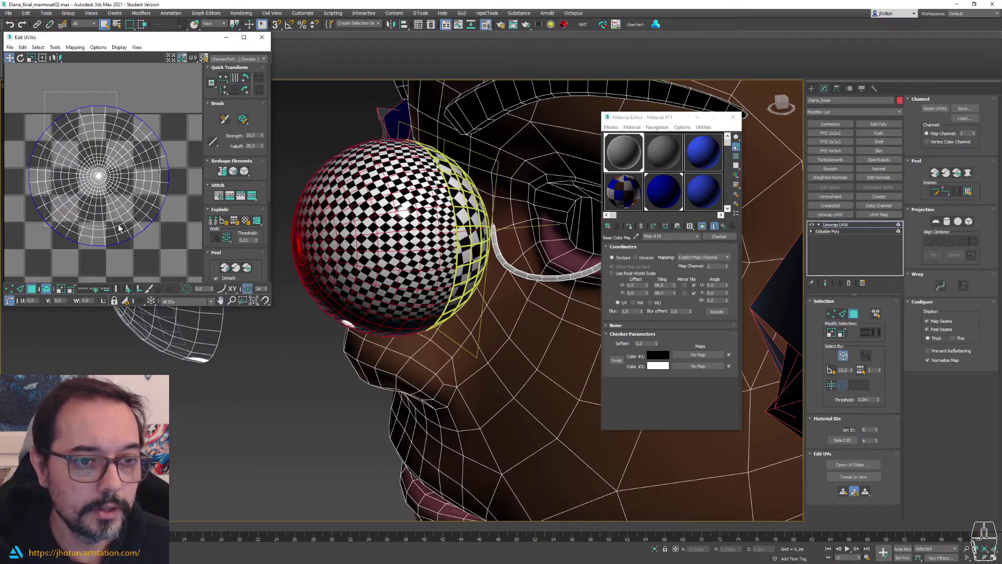
left_click(47, 290)
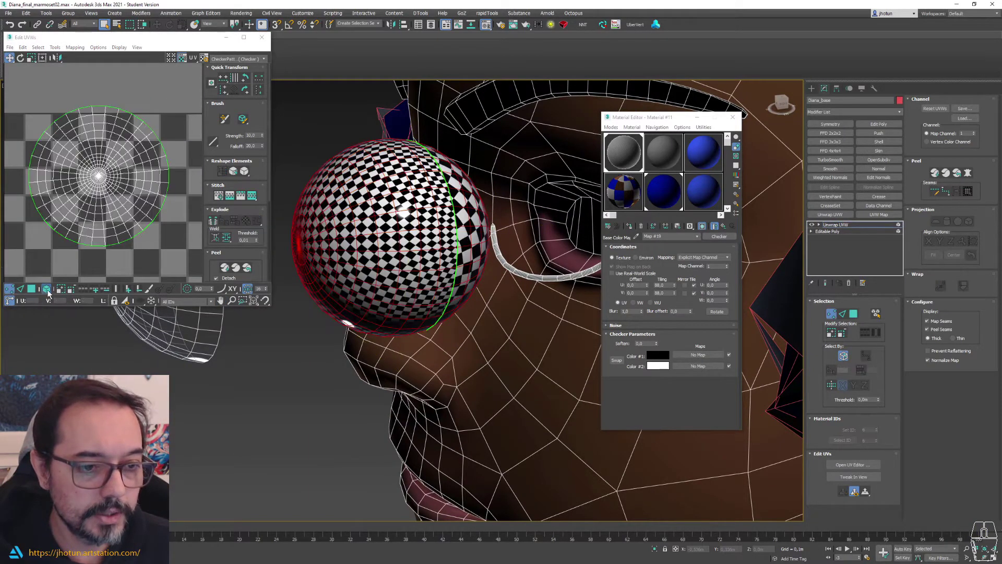
scroll(94, 162, "up", 4)
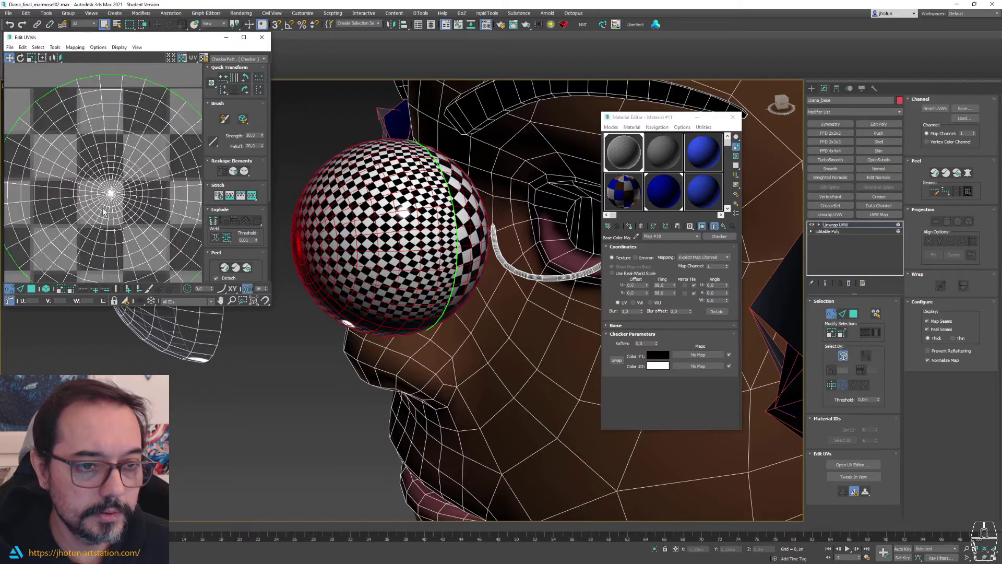
left_click(117, 182)
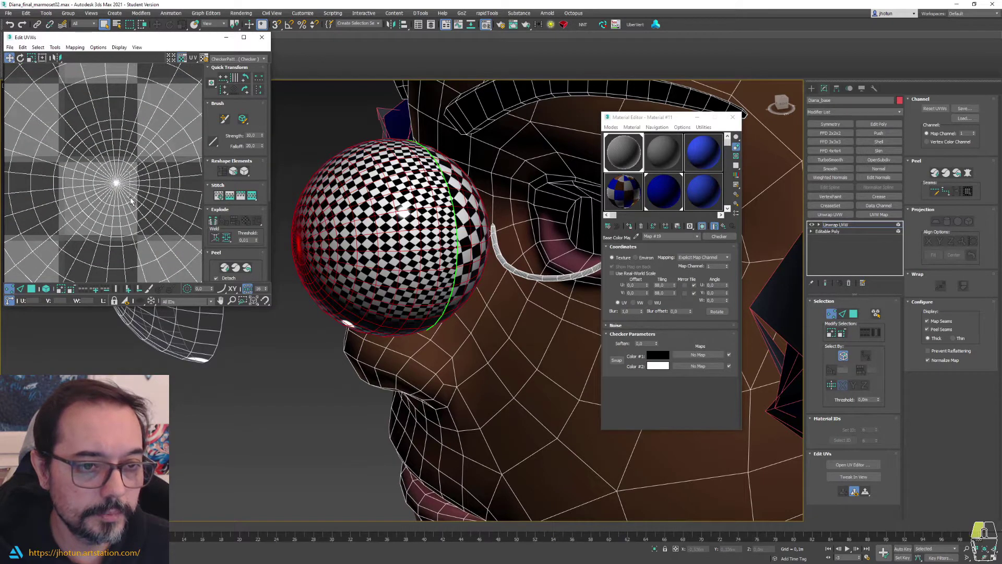
left_click(61, 289)
left_click(61, 290)
left_click(61, 289)
left_click(61, 290)
scroll(83, 261, "down", 2)
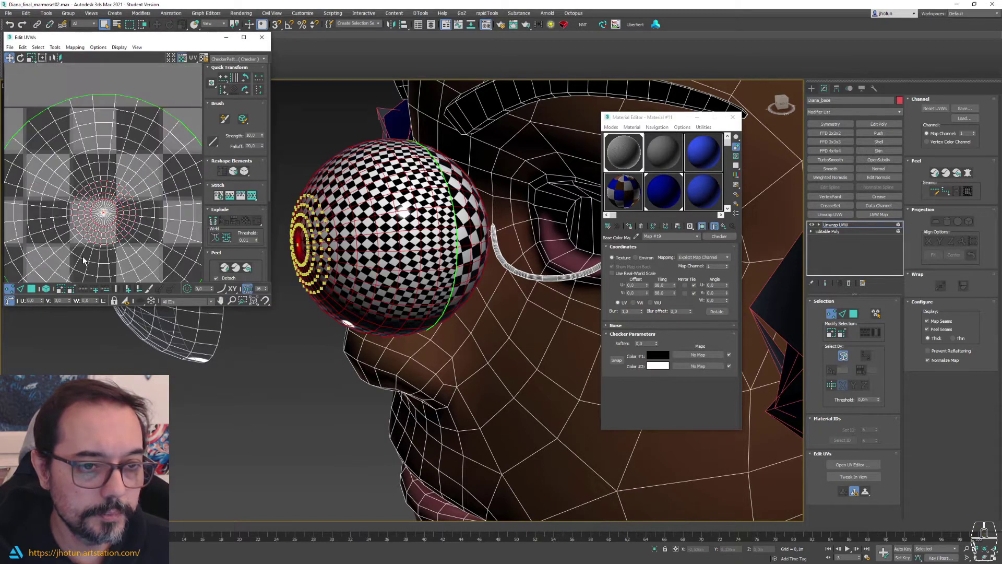
left_click(61, 289)
left_click(61, 290)
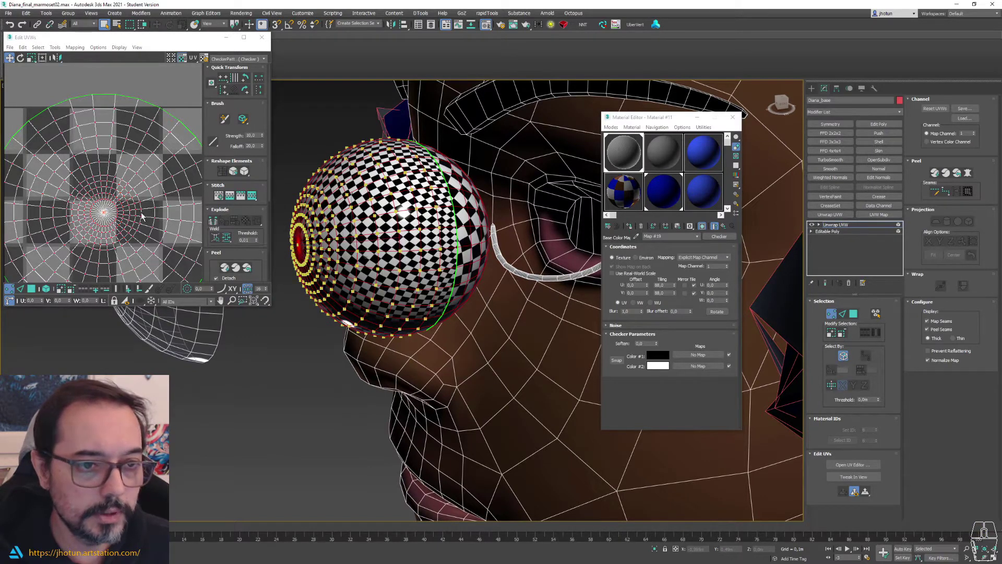
- Scale the front shell's UV rings outward from the centre with Freeform mode, shrinking the selection by a ring between passes
middle_click_drag(109, 172, 106, 134)
scroll(106, 133, "down", 2)
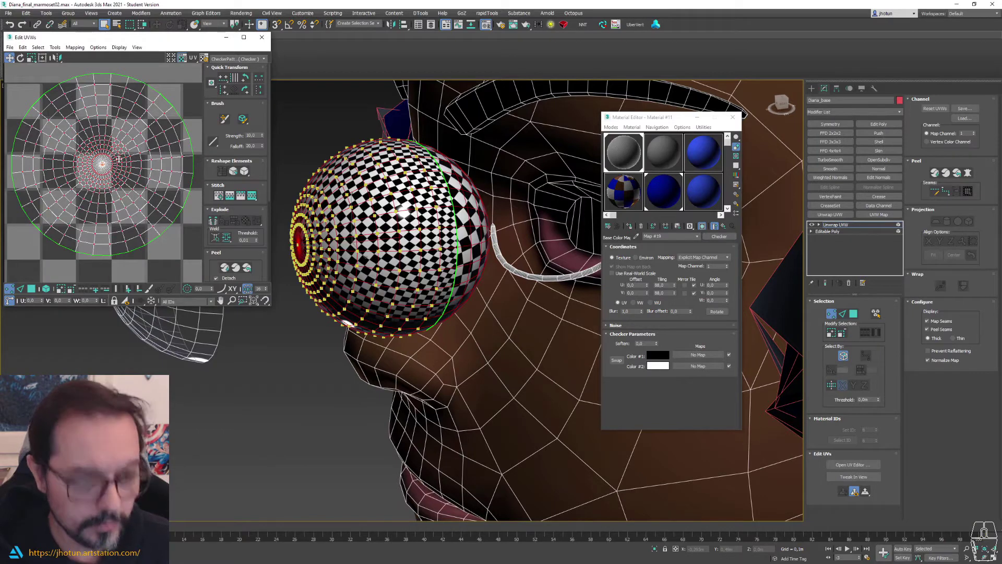
left_click(43, 57)
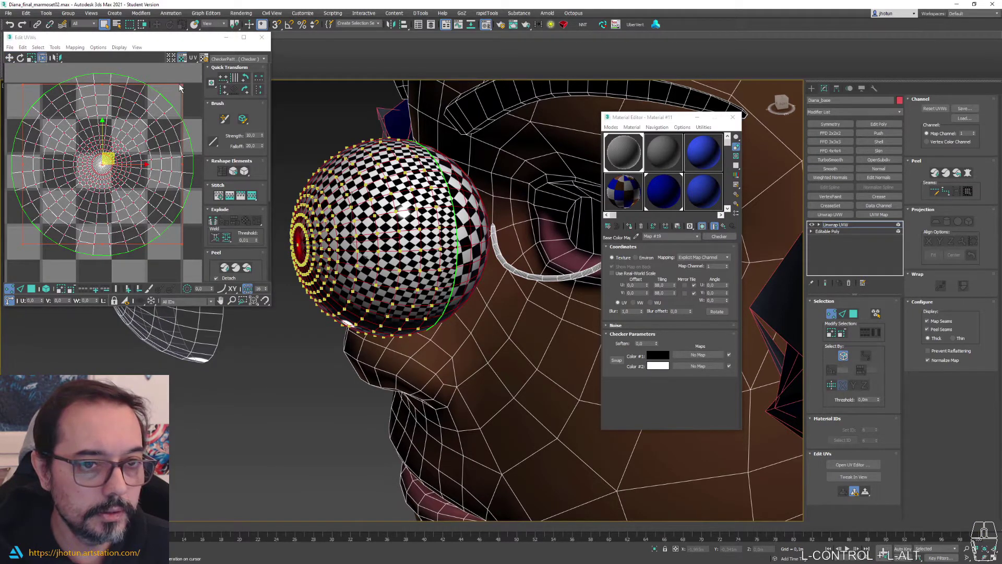
left_click_drag(184, 84, 198, 76)
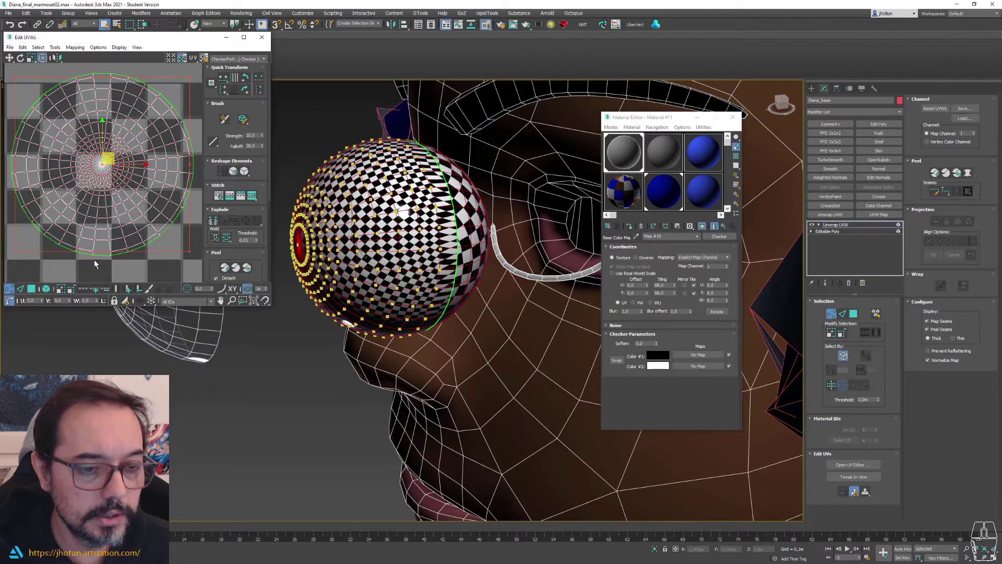
left_click(72, 288)
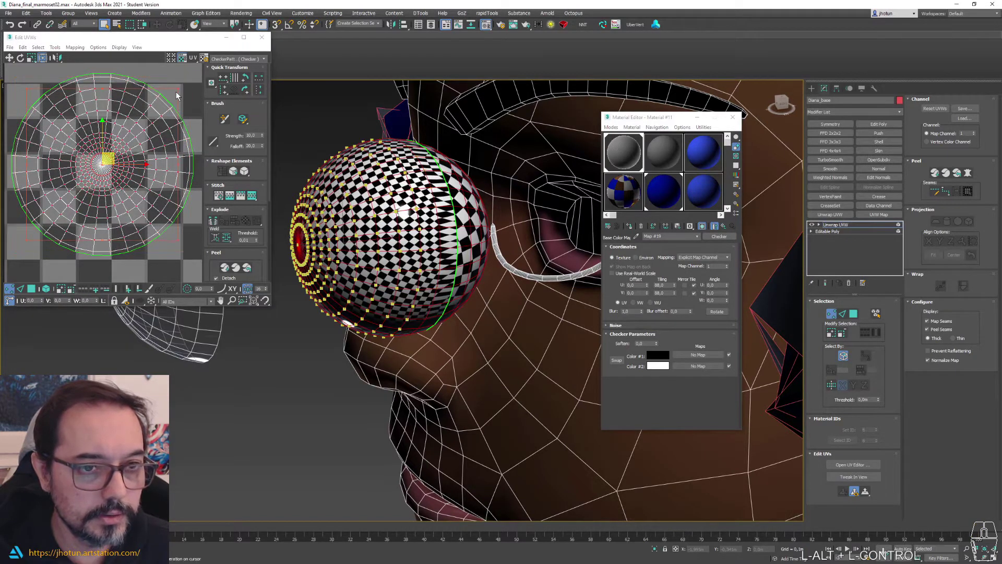
left_click_drag(177, 89, 190, 81, "ctrl+alt")
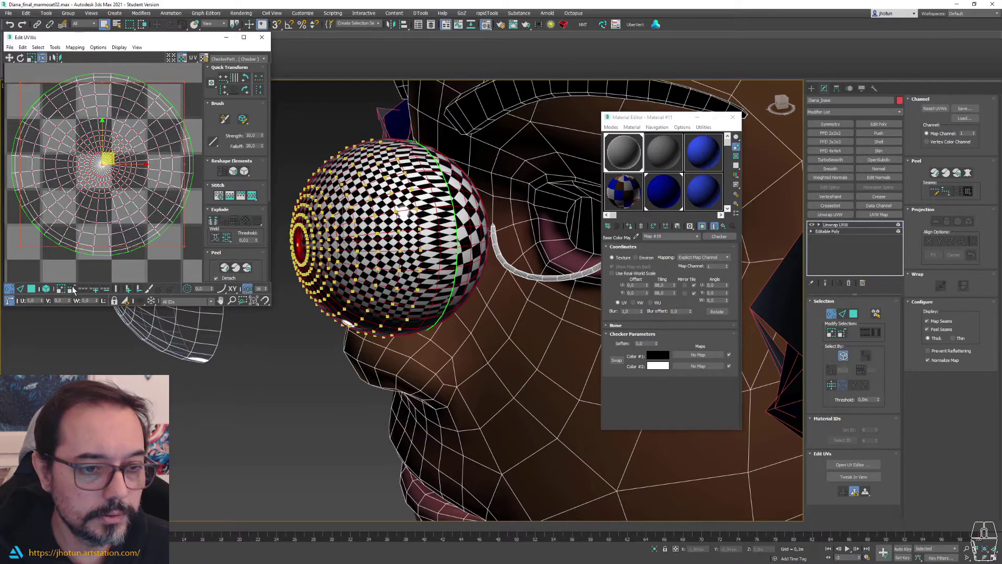
left_click(71, 287)
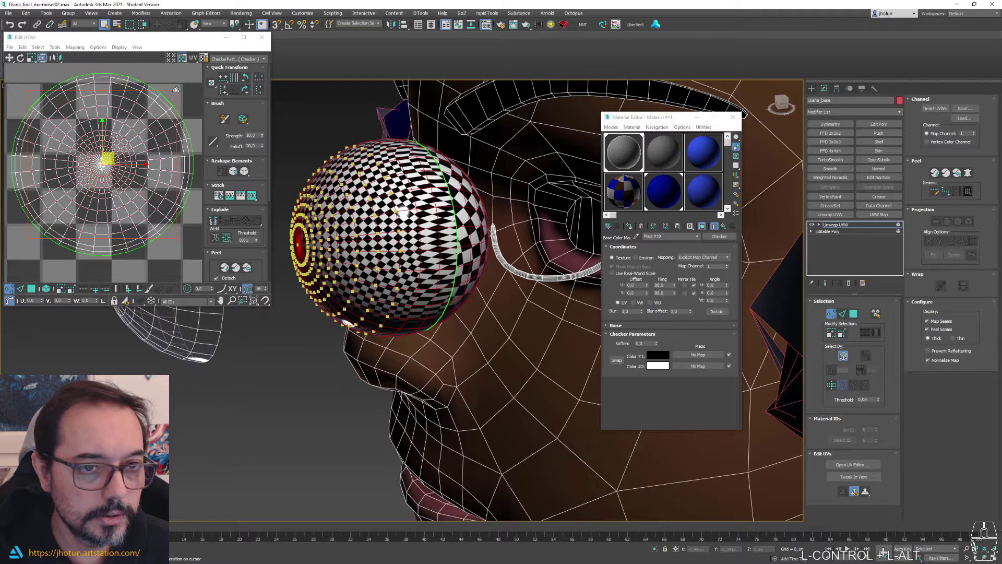
left_click_drag(176, 90, 189, 83, "ctrl+alt")
left_click(72, 289)
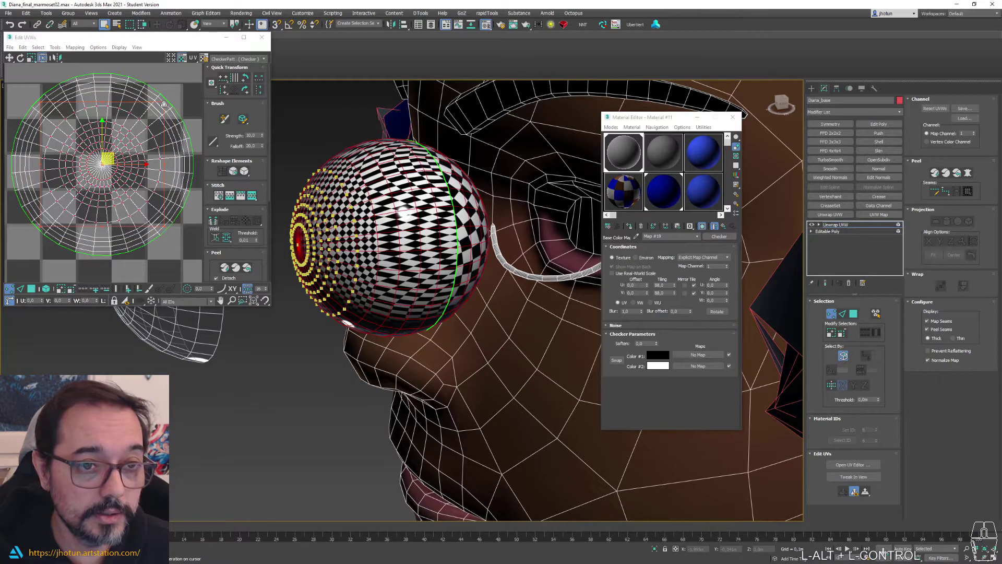
left_click_drag(164, 104, 177, 83, "ctrl+alt")
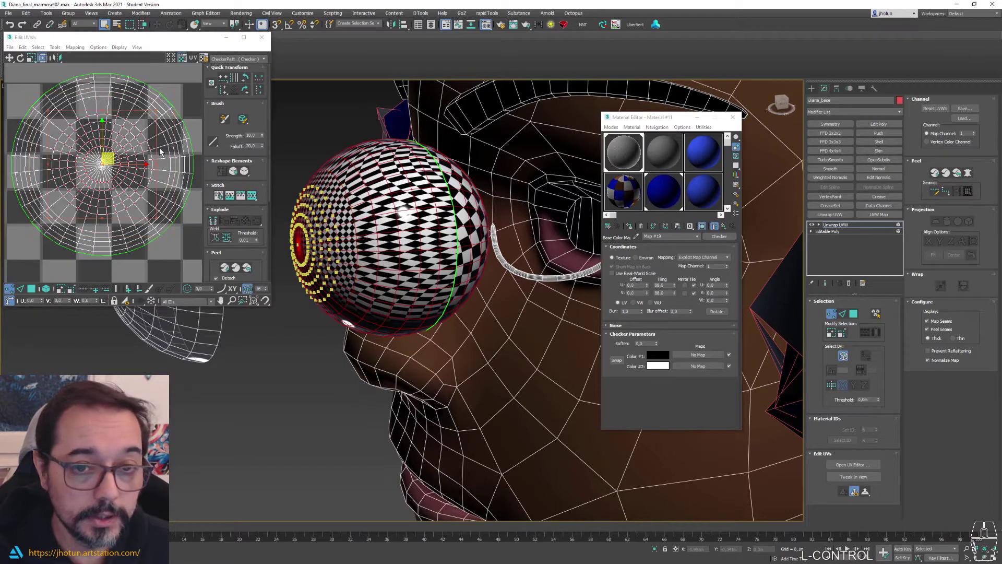
middle_click_drag(313, 224, 287, 222, "alt")
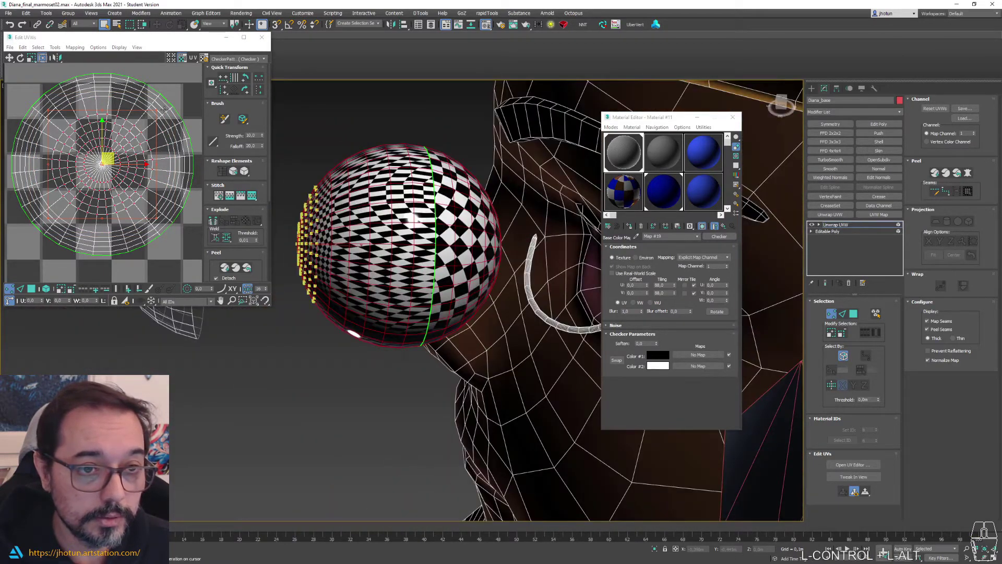
left_click_drag(158, 111, 182, 88, "ctrl+alt")
- Examine the checker pattern from the iris to the side of the eyeball and the scaled front shell in the UV layout
middle_click_drag(407, 228, 469, 251, "alt")
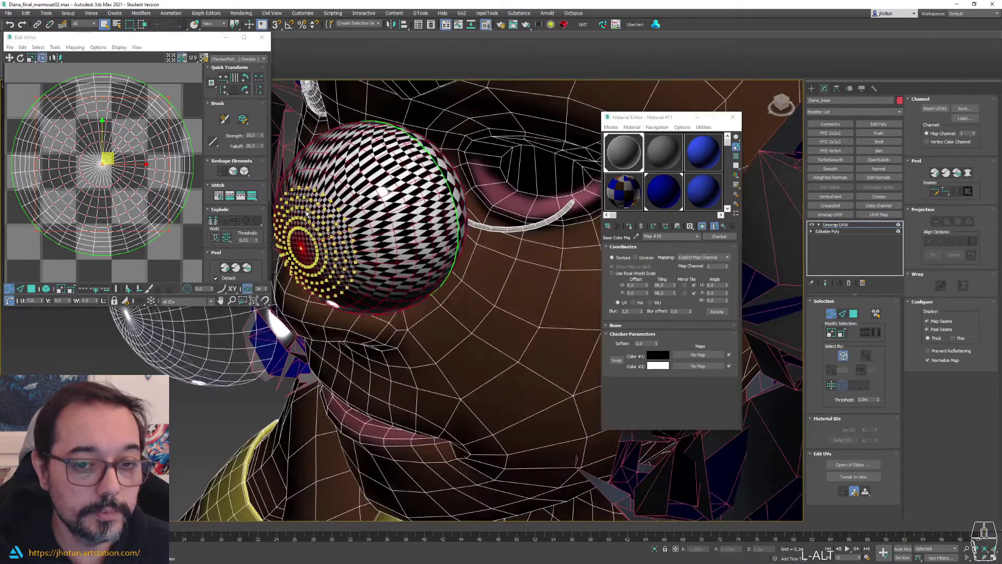
scroll(283, 192, "up", 2)
scroll(365, 217, "up", 3)
middle_click_drag(358, 220, 375, 221, "alt")
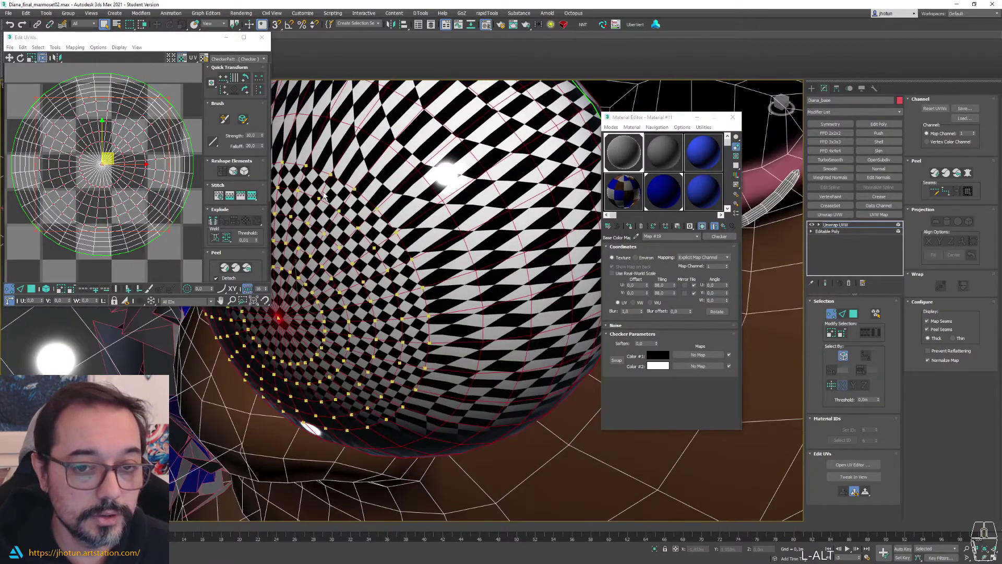
middle_click_drag(362, 395, 447, 225, "alt")
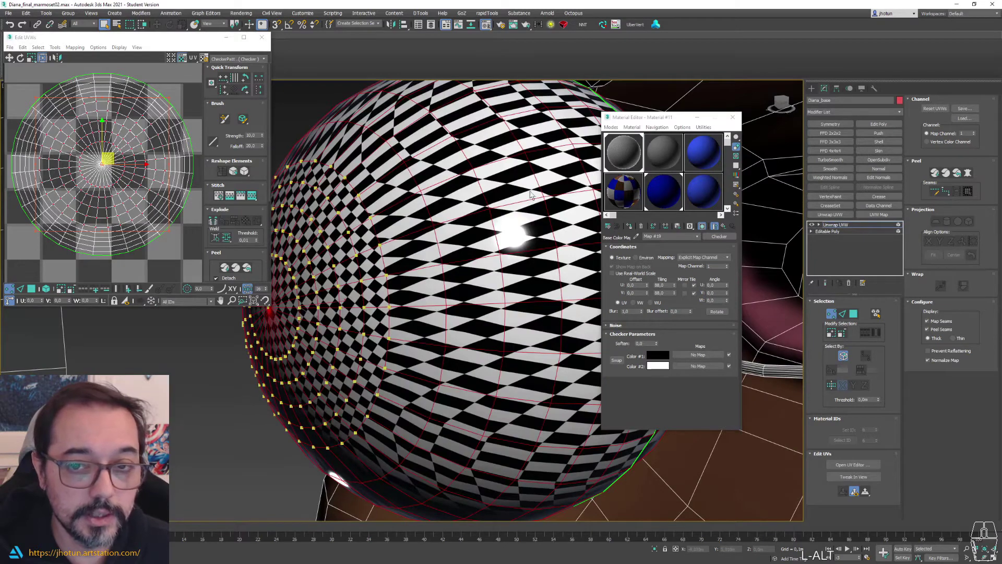
scroll(411, 239, "down", 6)
scroll(397, 212, "up", 1)
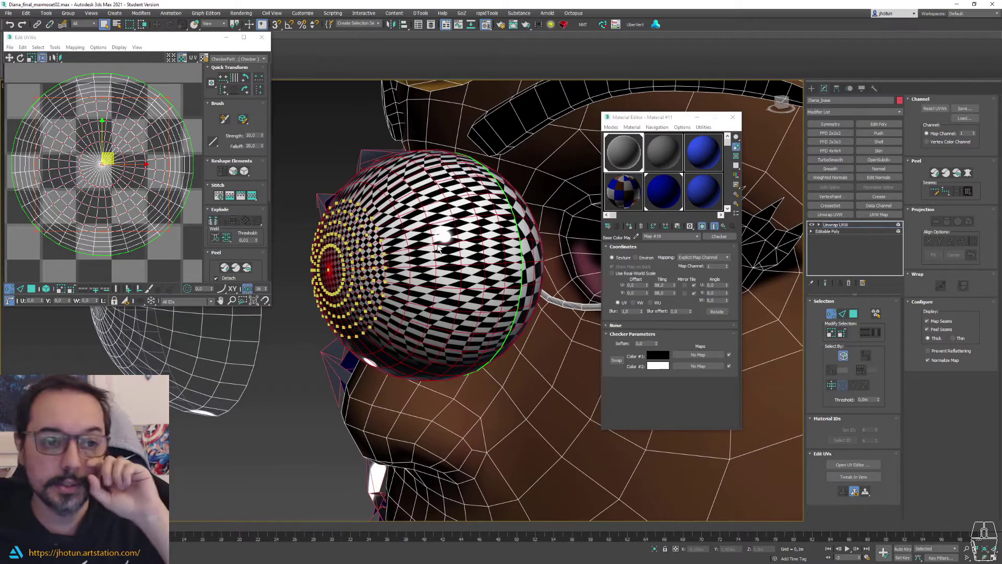
middle_click_drag(476, 247, 393, 243, "alt")
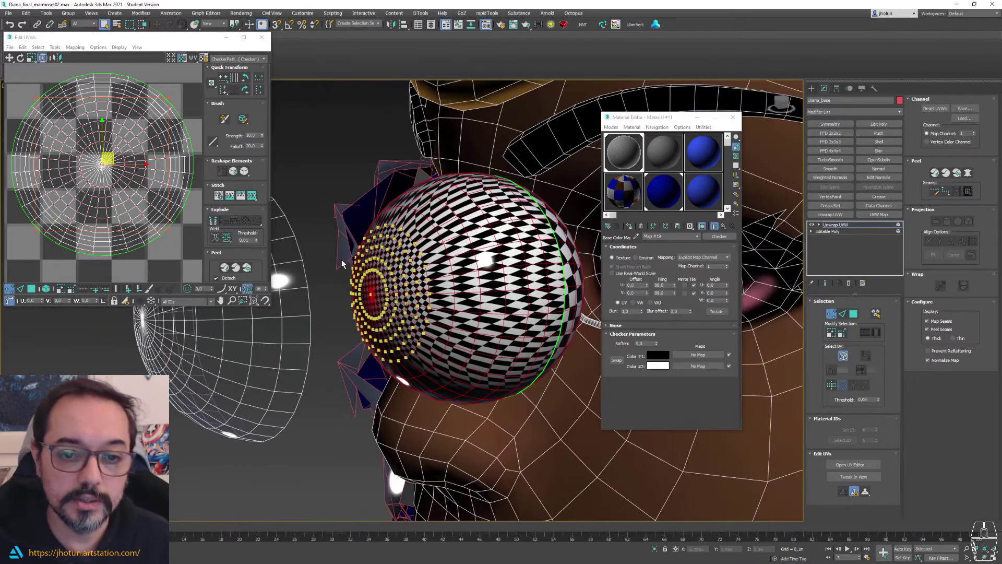
scroll(110, 191, "down", 3)
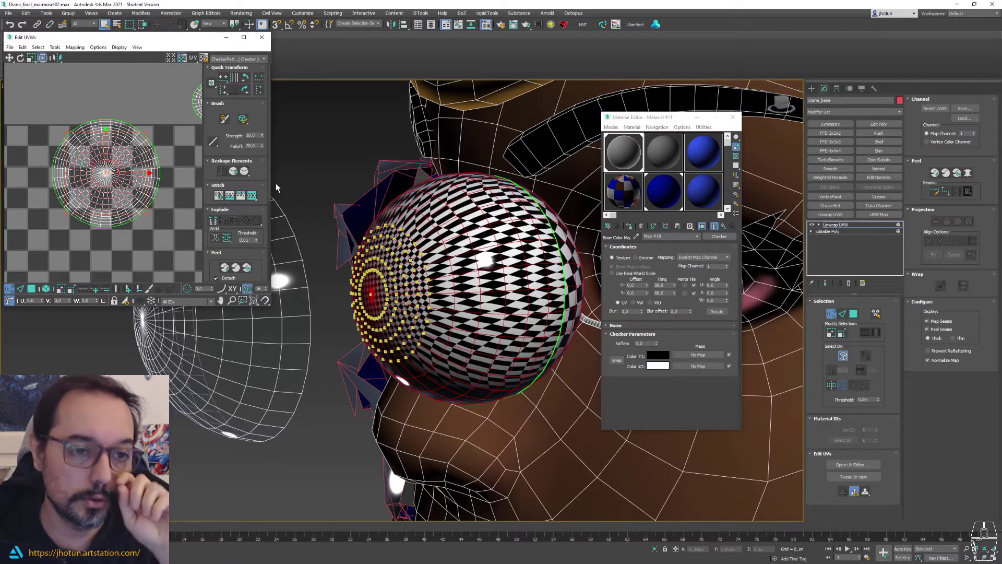
middle_click_drag(140, 168, 154, 179)
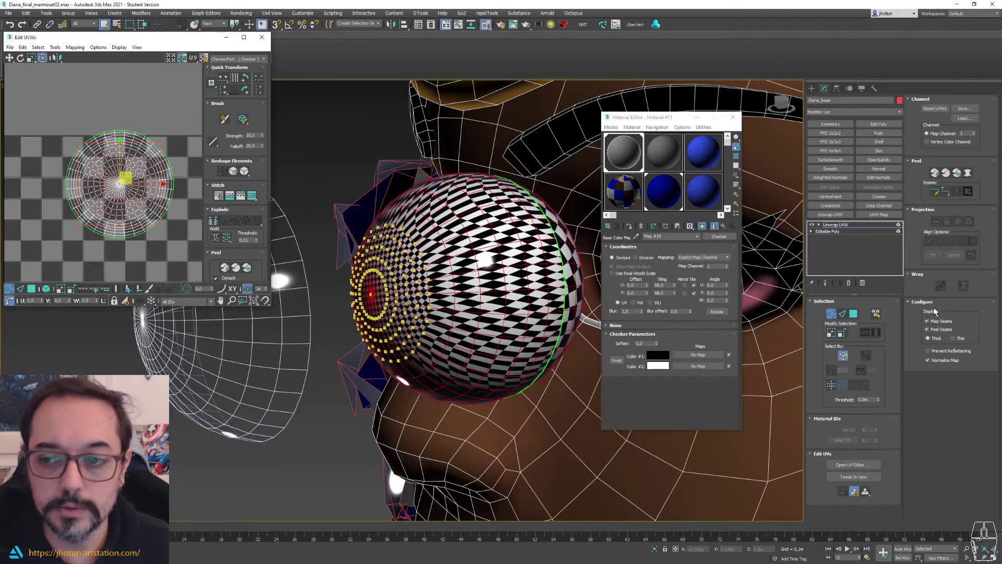
- Remove the Unwrap UVW modifier from the mesh and select the transparent cornea shell in front of the eyeball by element
left_click(854, 283)
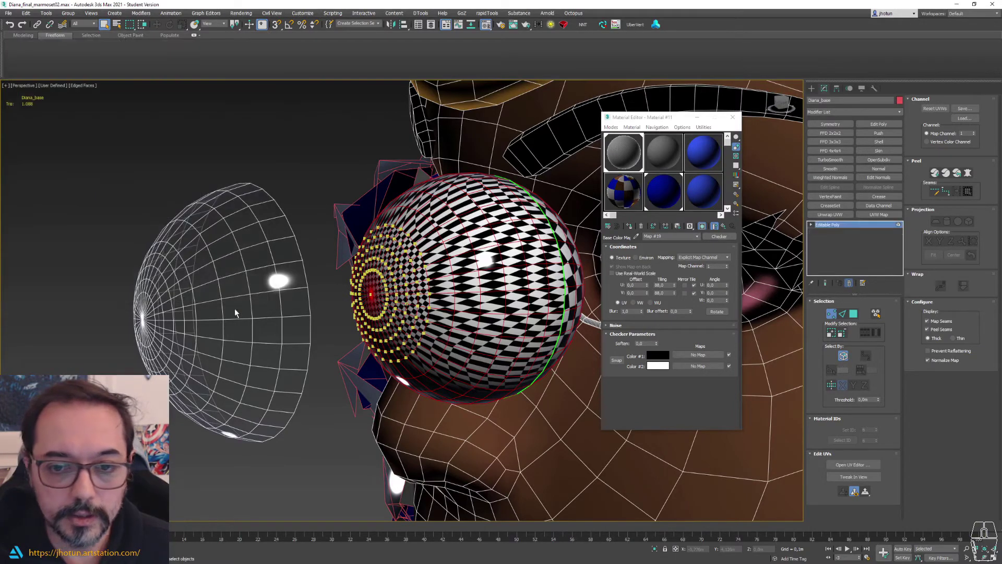
scroll(461, 277, "down", 8)
middle_click_drag(460, 278, 767, 308)
middle_click_drag(443, 278, 491, 316)
scroll(328, 275, "up", 8)
middle_click_drag(427, 454, 340, 287)
scroll(340, 287, "up", 3)
scroll(340, 287, "down", 2)
middle_click_drag(457, 470, 438, 454)
scroll(343, 356, "down", 4)
left_click(282, 224)
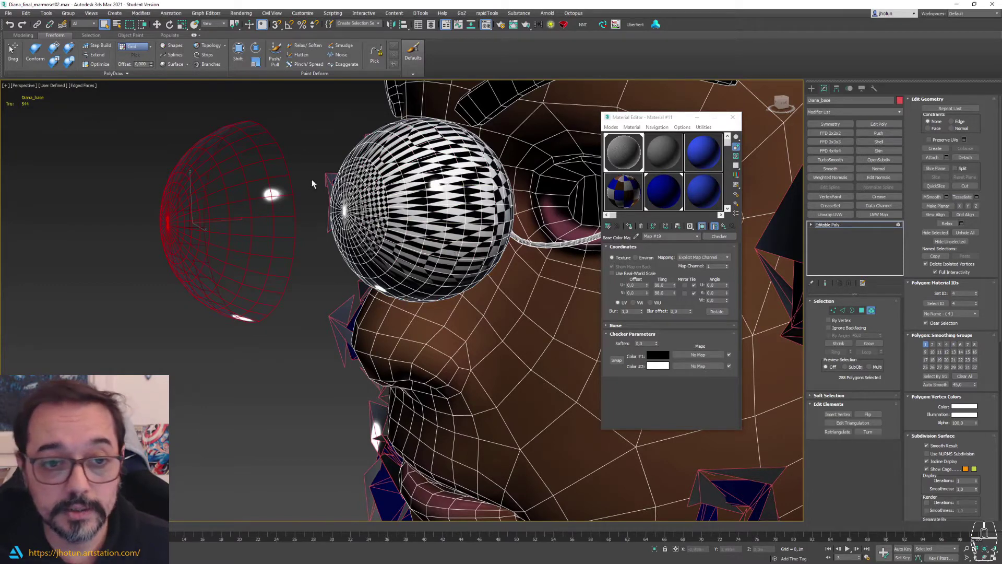
- Inspect the cornea shell's circular UV layout within the UV square using a temporary Unwrap UVW modifier
left_click(841, 215)
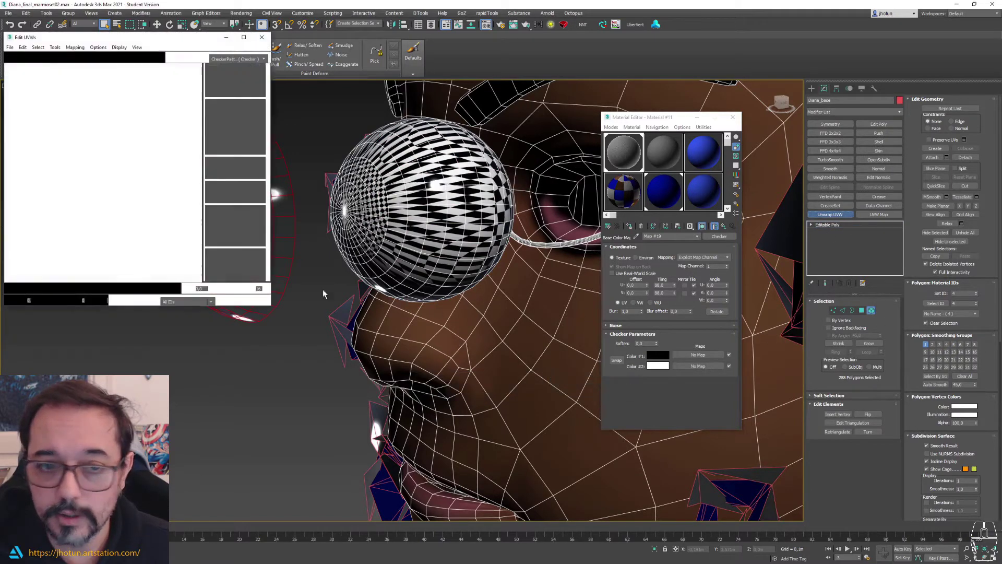
middle_click_drag(114, 139, 130, 142)
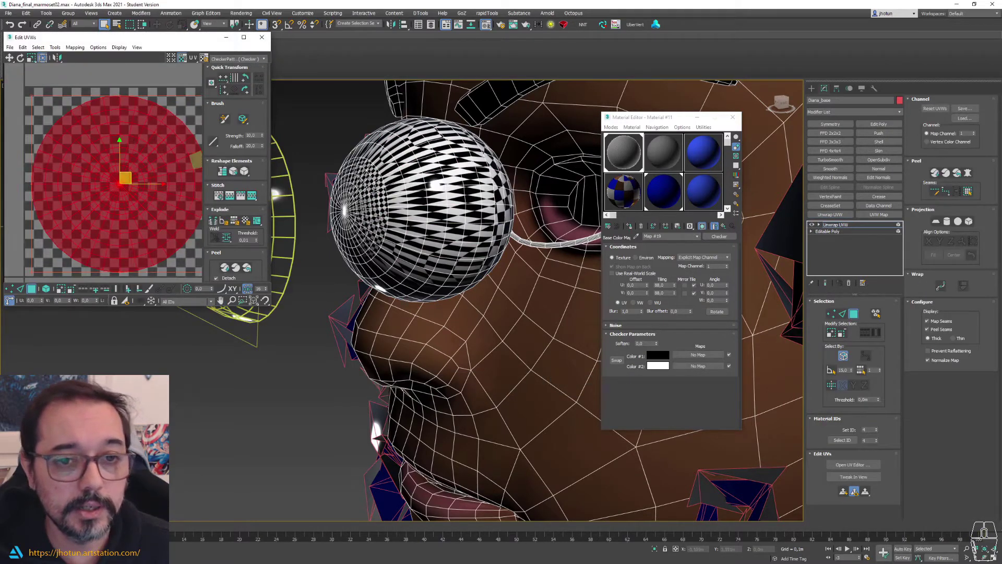
middle_click_drag(374, 191, 421, 199)
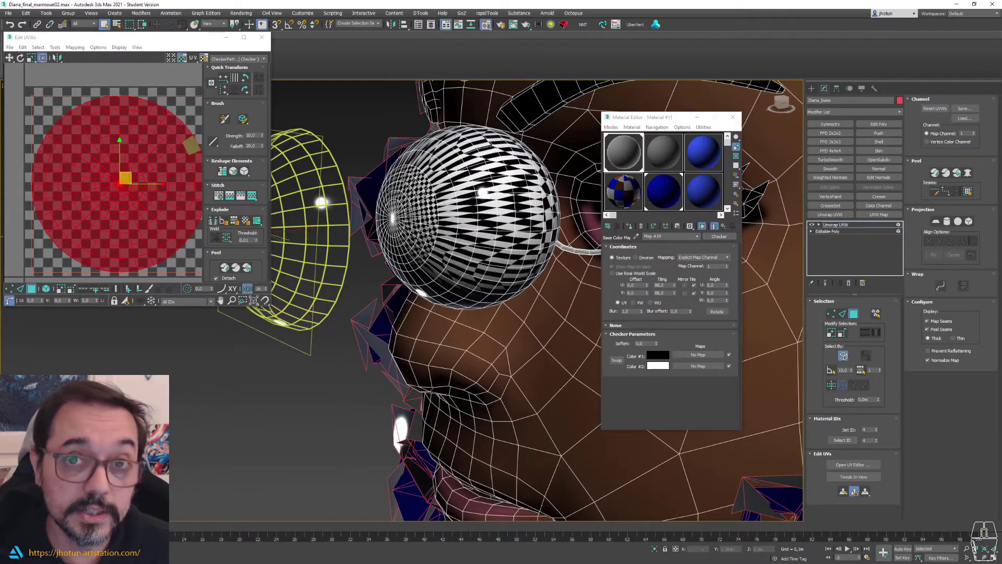
scroll(88, 181, "down", 2)
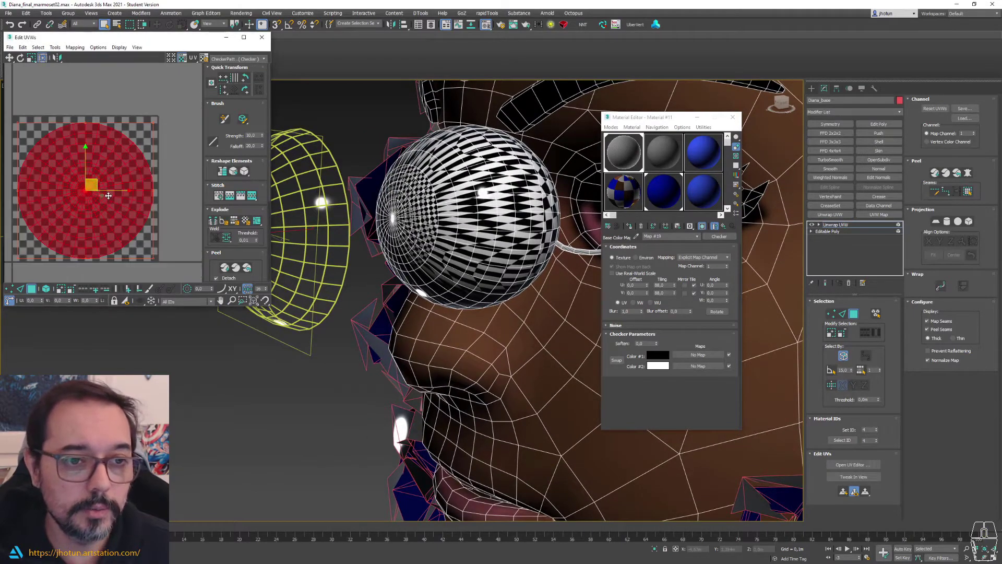
middle_click_drag(74, 149, 85, 149)
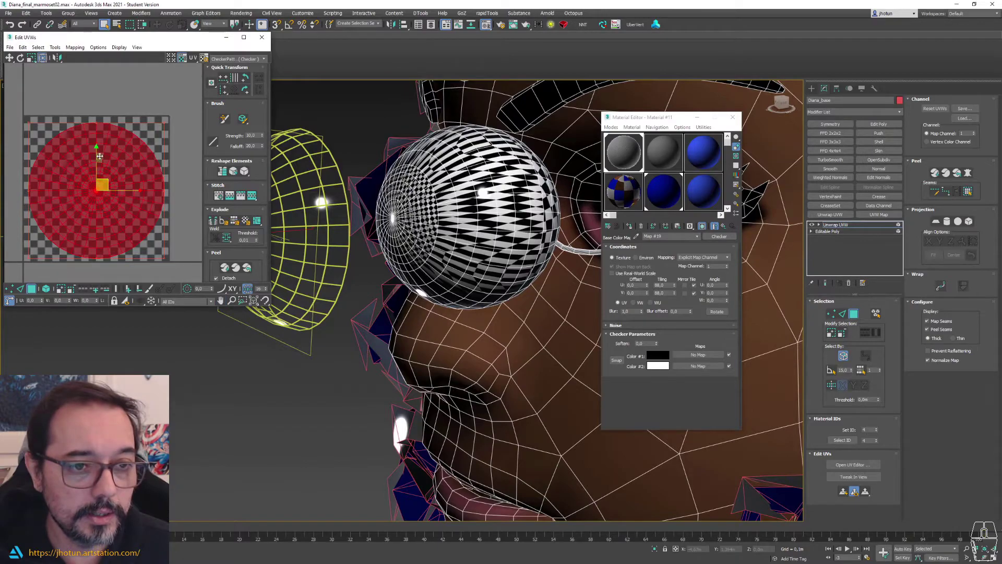
middle_click_drag(383, 224, 502, 218, "alt")
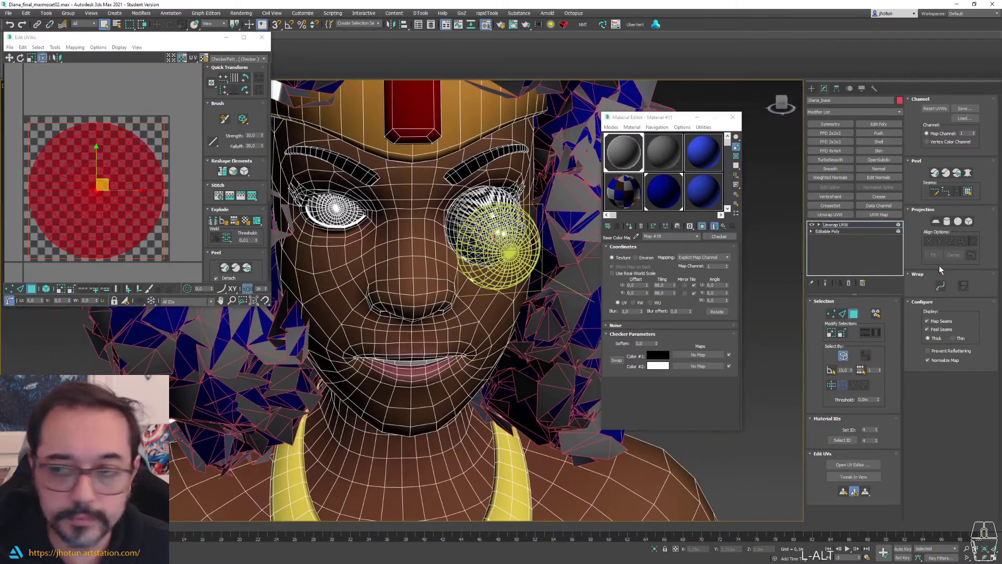
left_click(849, 283)
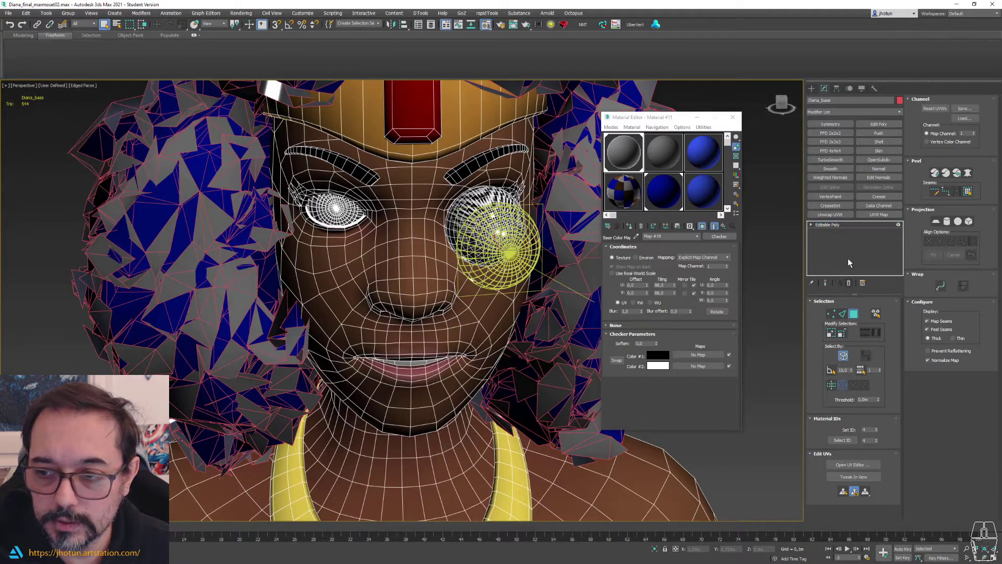
- Move the other eye's cornea shell out in front of the face and add the first cornea to the selection
left_click(336, 209)
middle_click_drag(336, 209, 392, 204, "alt")
key("w")
left_click_drag(318, 200, 417, 237)
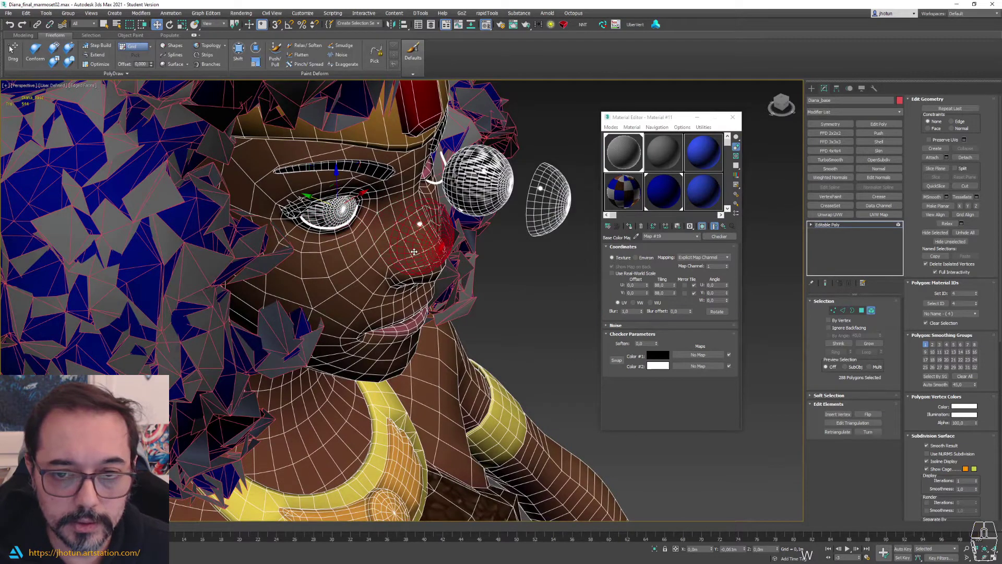
left_click(554, 210, "ctrl")
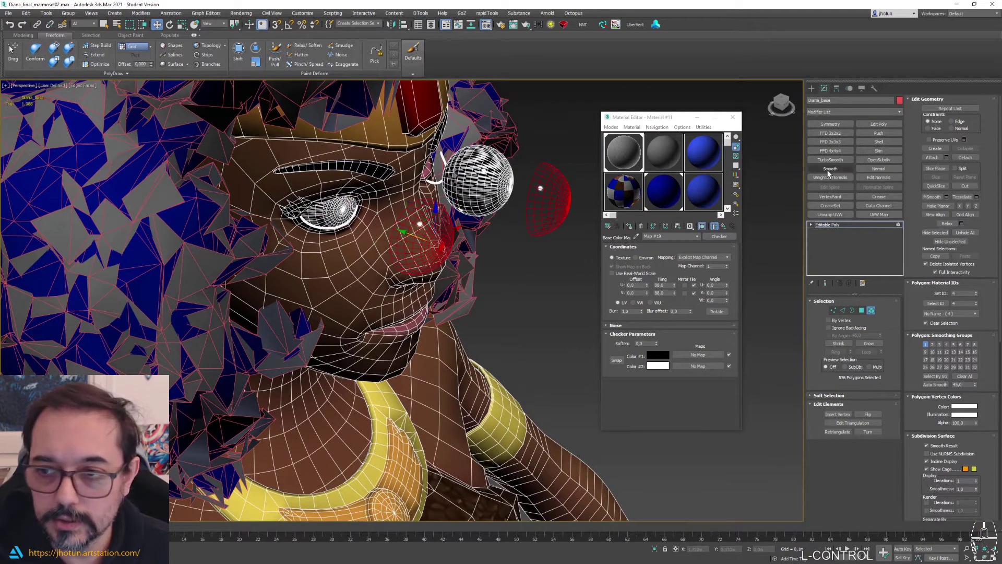
- Apply Unwrap UVW to both cornea shells and move one UV shell sideways off the overlapping one
left_click(830, 215)
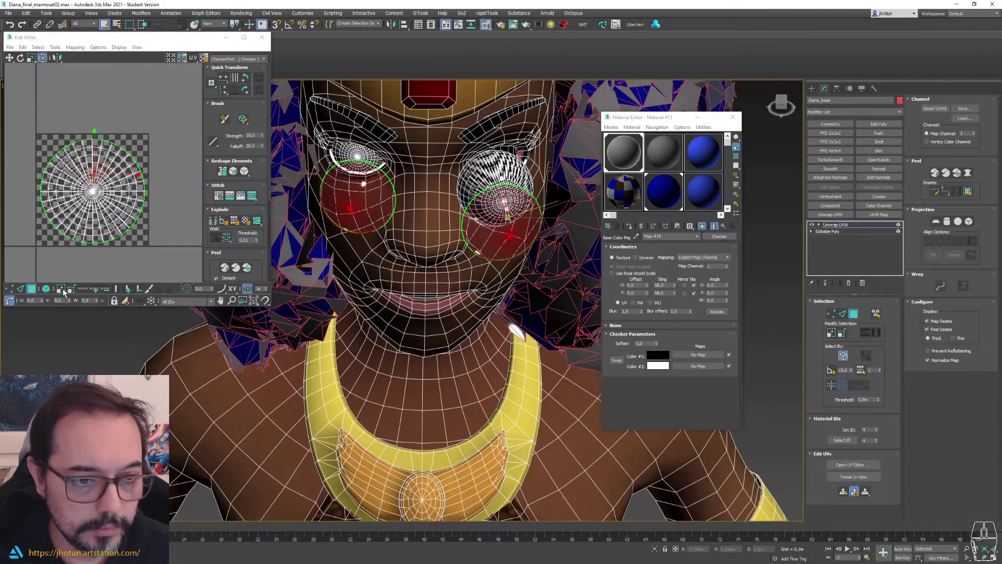
left_click(46, 288)
left_click(102, 223)
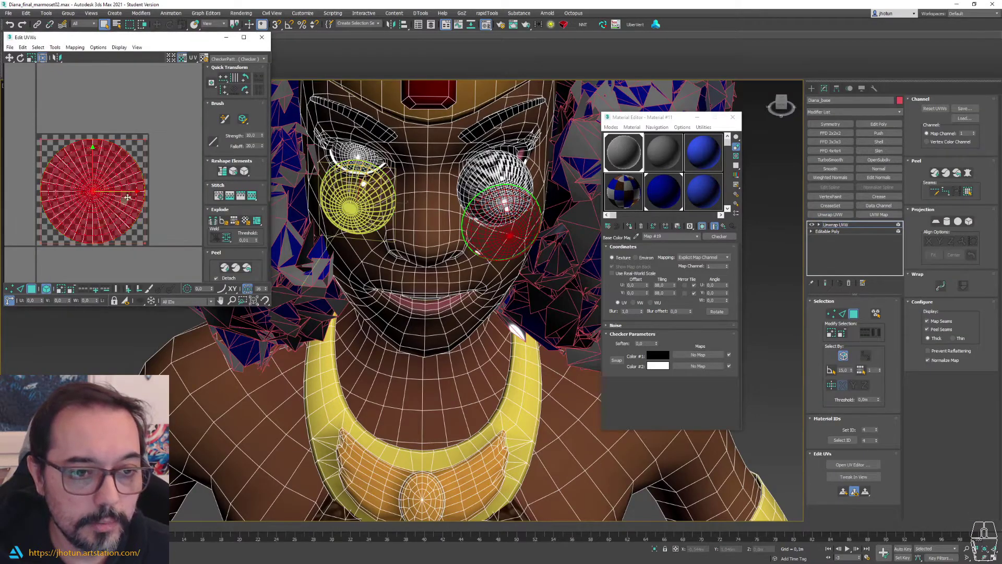
left_click_drag(127, 189, 125, 188)
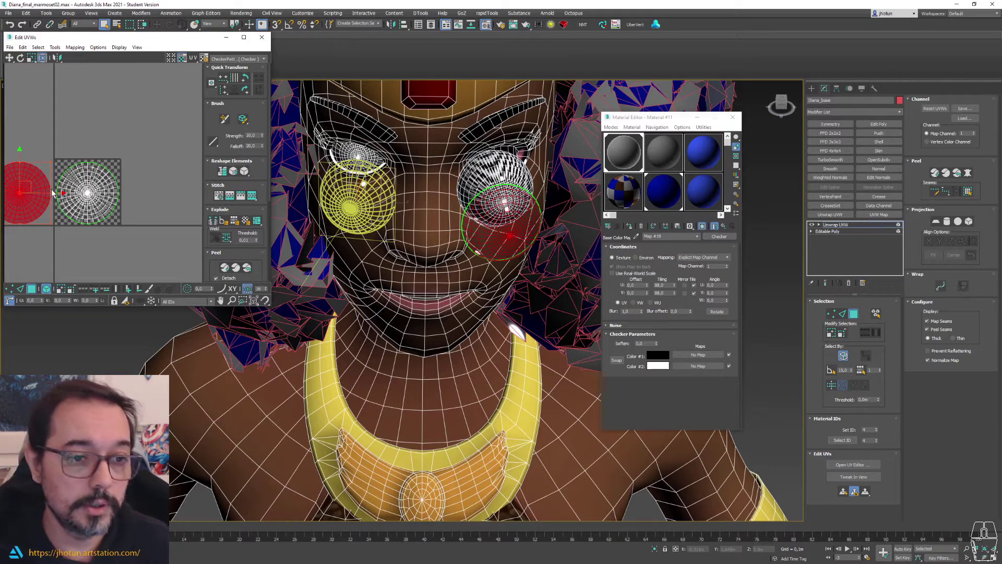
- Undo the UV shell move so both cornea shells overlap, and remove the Unwrap UVW modifier
key("ctrl+z")
key("ctrl+z")
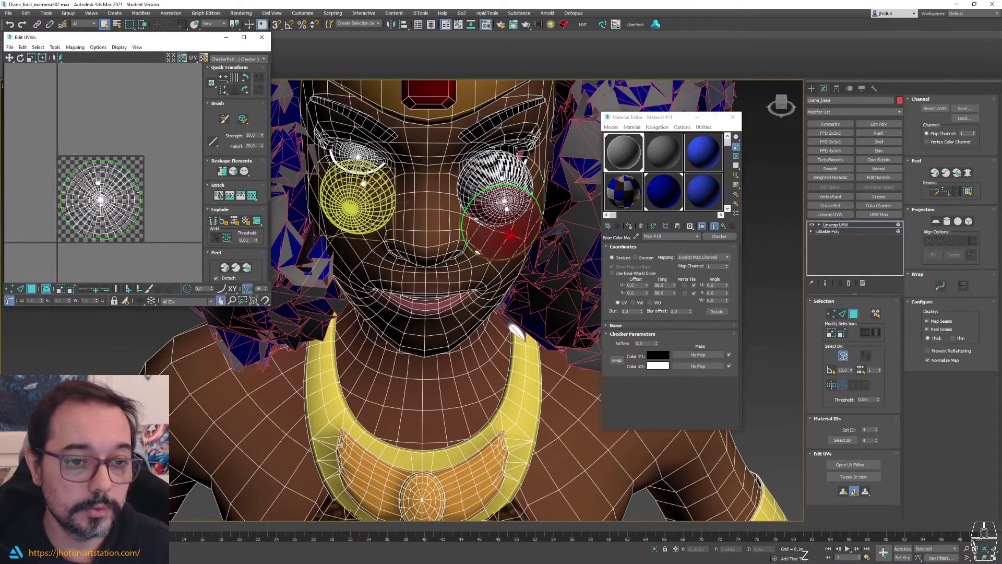
key("ctrl+z")
key("z")
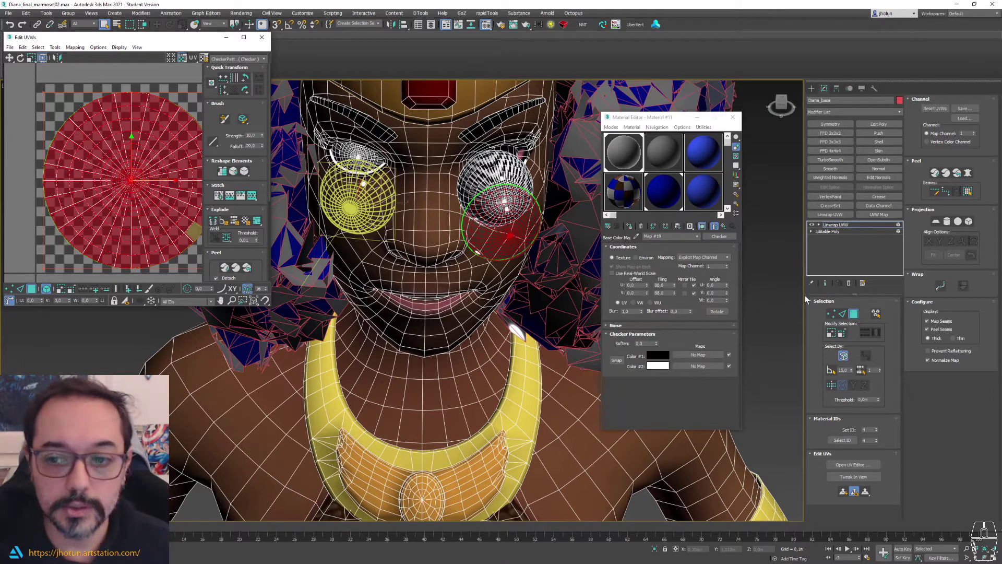
left_click(853, 315)
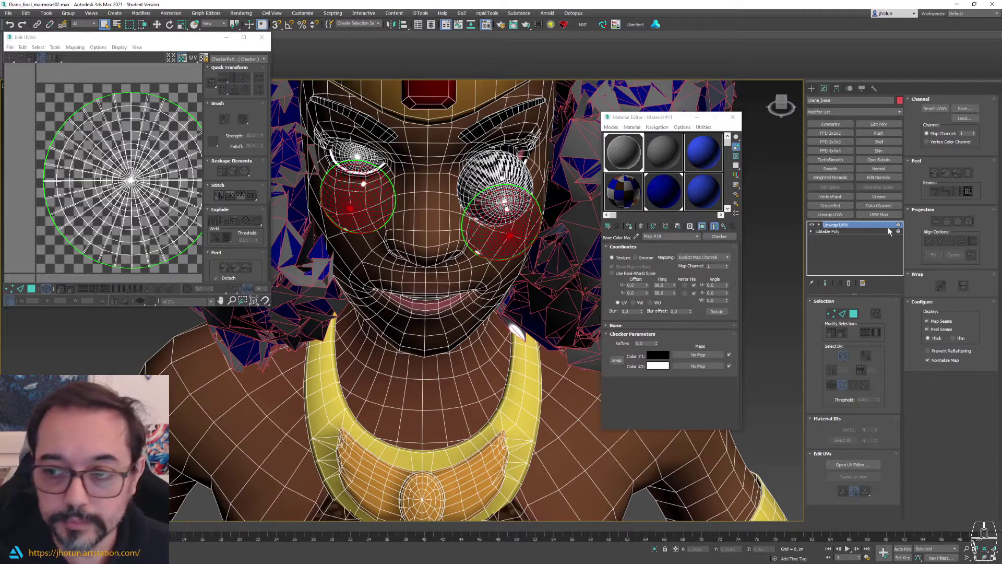
left_click(846, 282)
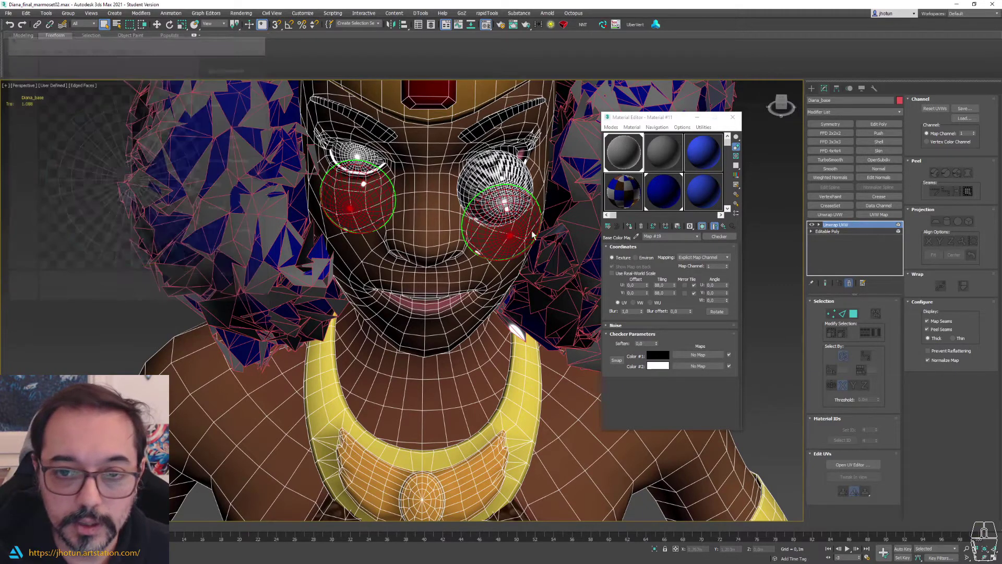
- Select the thin curved strip along the lower eyelid beside the checkered eyeball by element
middle_click_drag(318, 271, 230, 235, "alt")
middle_click_drag(575, 230, 432, 244, "alt")
scroll(508, 222, "up", 7)
left_click(443, 203)
scroll(495, 226, "down", 3)
scroll(500, 211, "down", 2)
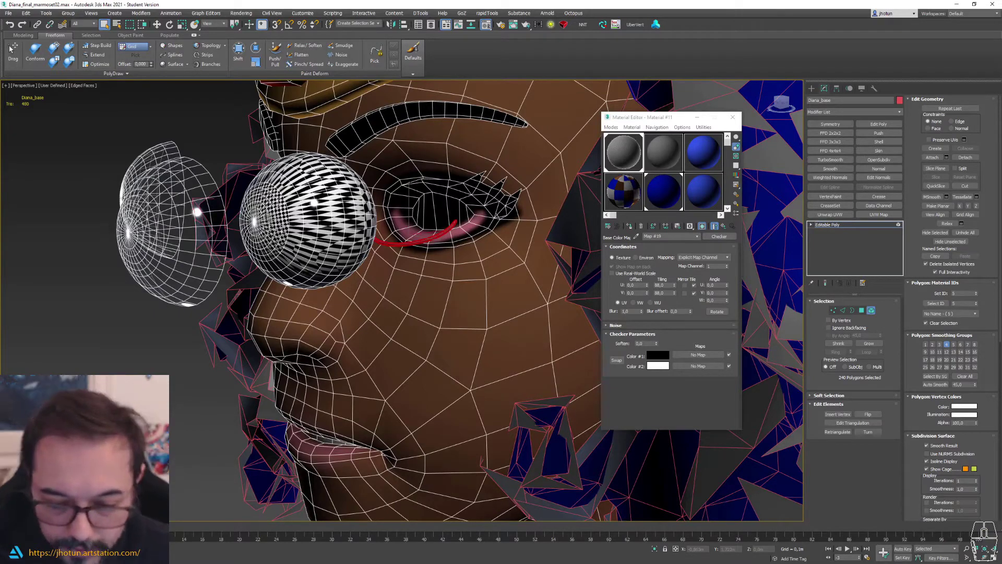
- Switch to Substance Painter and hide the eyes_occ texture set so the irises show on the face
key("alt+Tab")
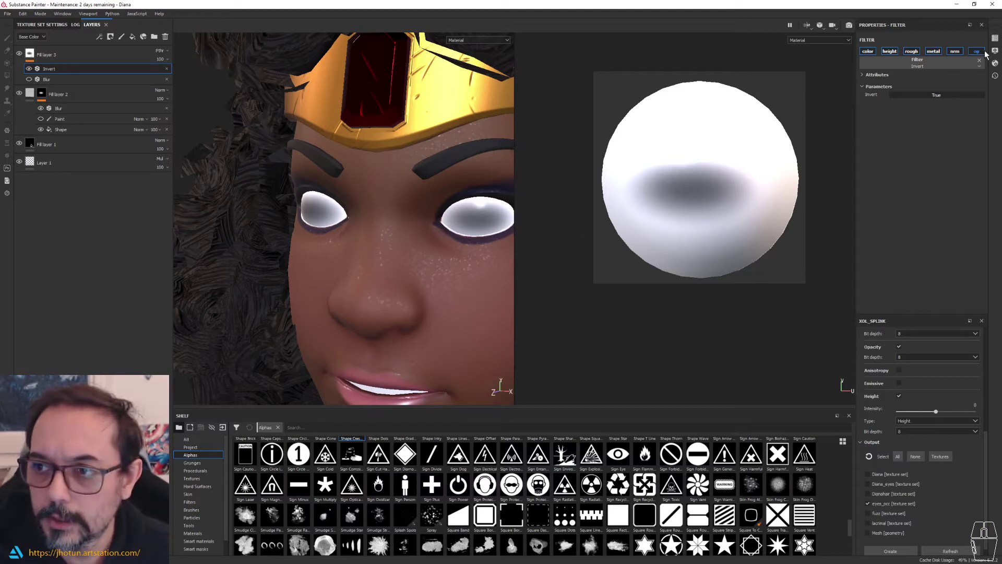
left_click(995, 38)
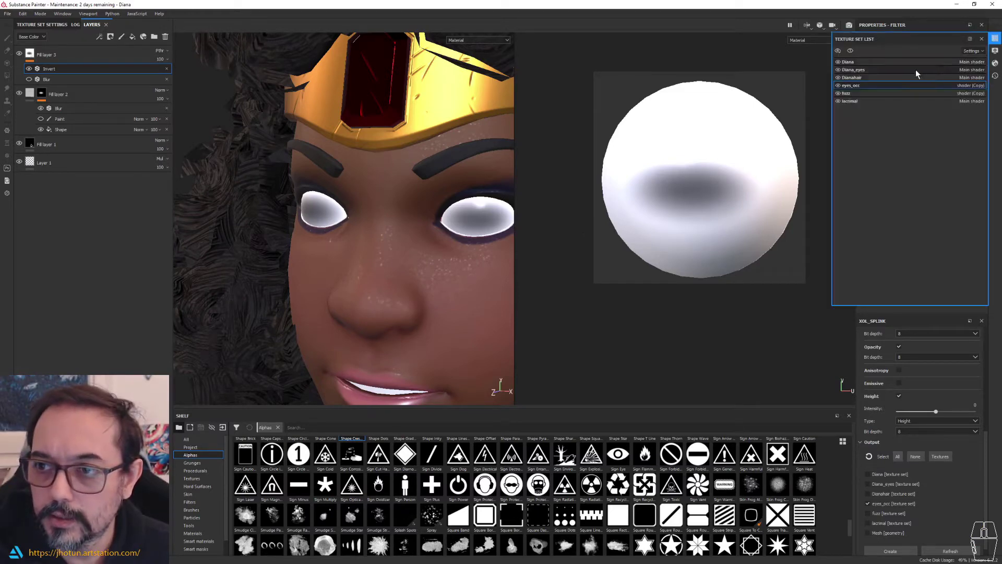
left_click(838, 85)
left_click_drag(418, 219, 378, 230, "alt")
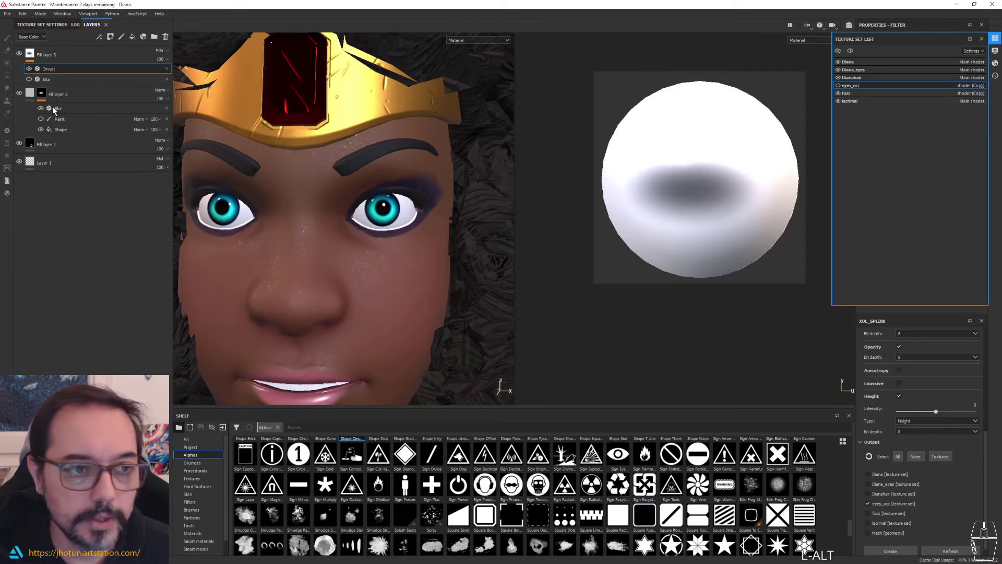
- Make Diana_eyes the active texture set and frame the eyeball closely in both the 3D and UV views
left_click(855, 71)
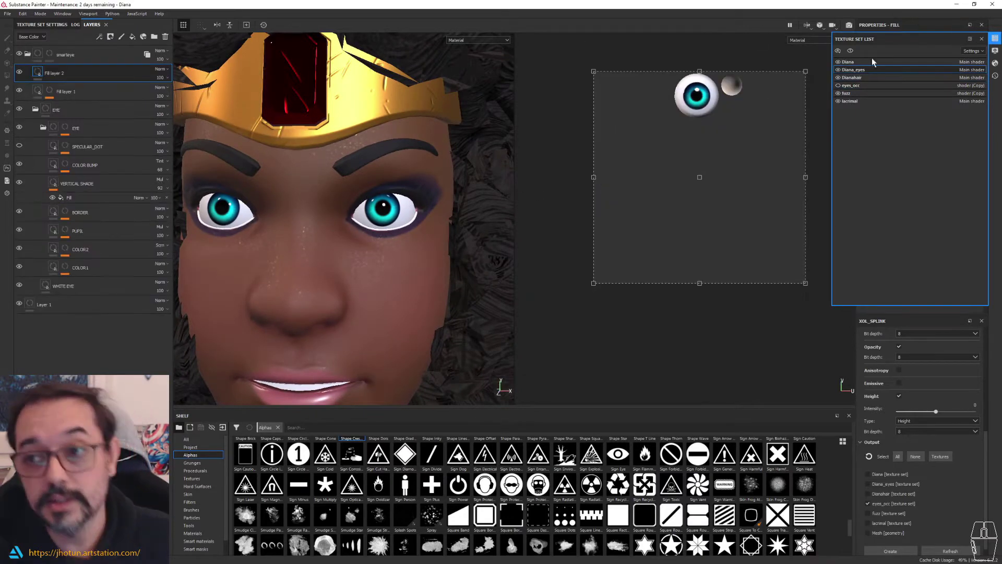
middle_click_drag(723, 85, 702, 173, "alt")
right_click_drag(619, 158, 731, 204, "alt")
middle_click_drag(731, 204, 641, 203, "alt")
right_click_drag(640, 204, 789, 240, "alt")
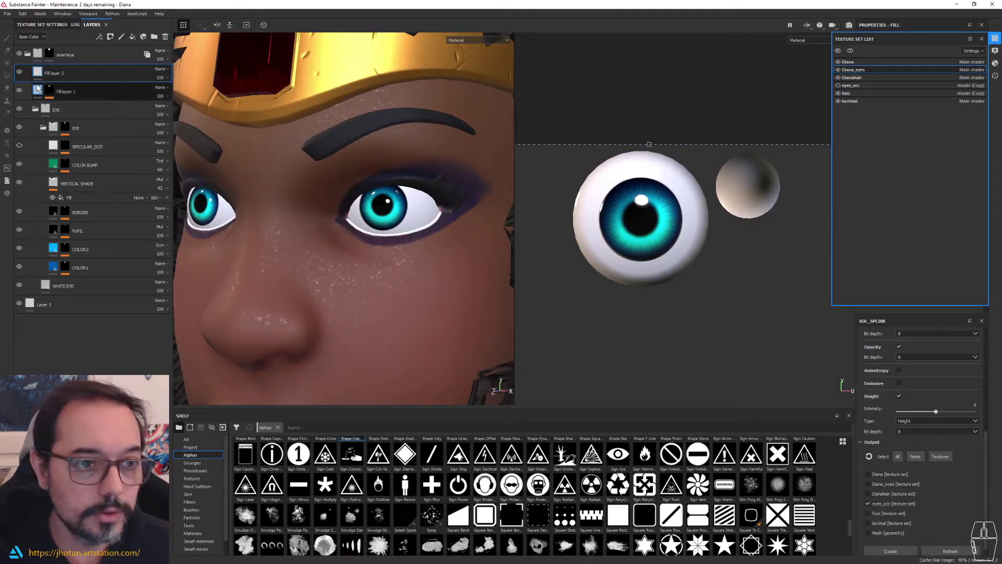
right_click_drag(409, 212, 794, 327, "alt")
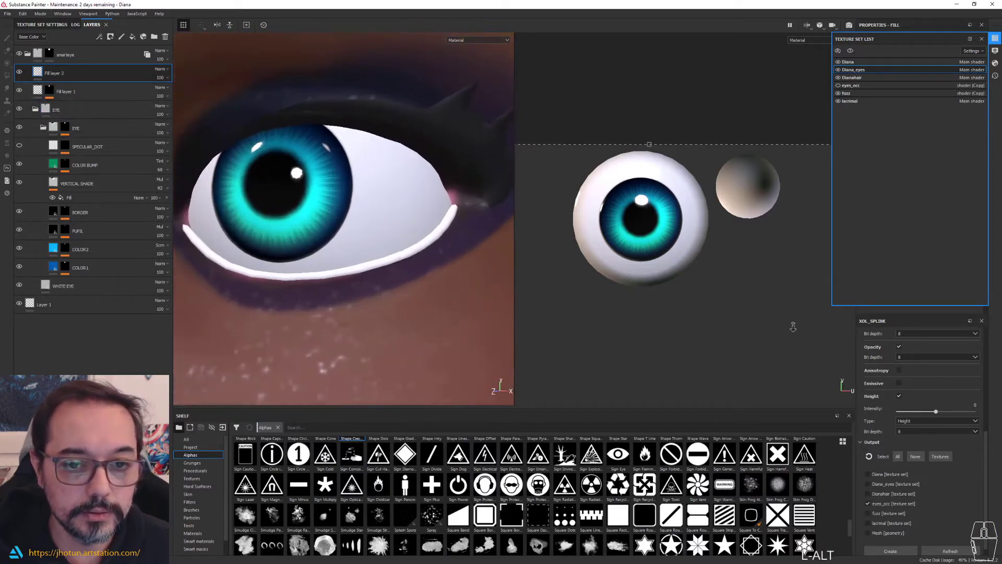
mouse_move(313, 217)
left_mouse_down("alt")
mouse_move(327, 213)
mouse_move(380, 237)
mouse_move(324, 224)
left_mouse_up("alt")
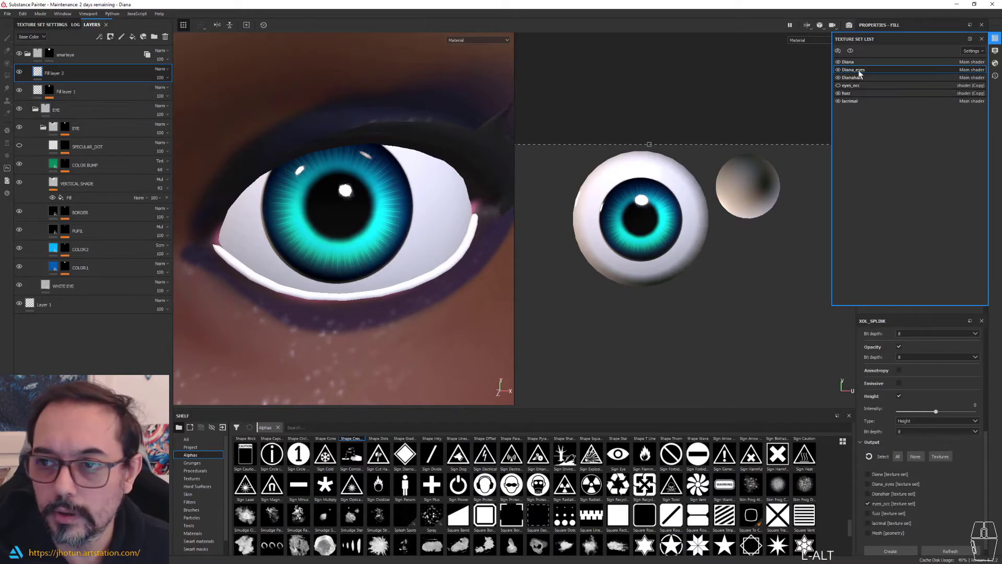
left_click(995, 38)
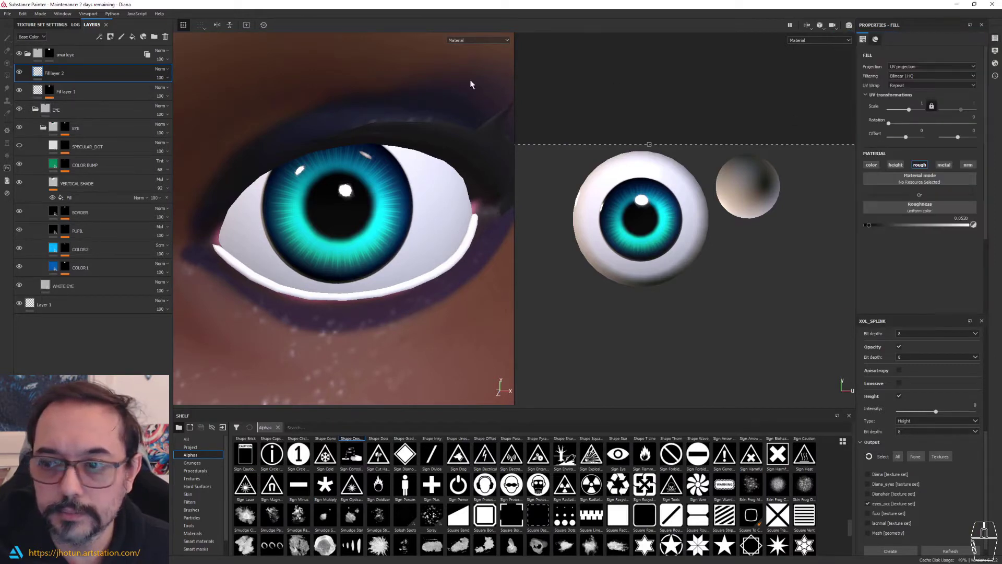
- Hide COLOR2, PUPIL, BORDER, VERTICAL SHADE, COLOR BUMP, Fill layer 1 and Fill layer 2, leaving COLOR1 as the iris colour
left_click(78, 110)
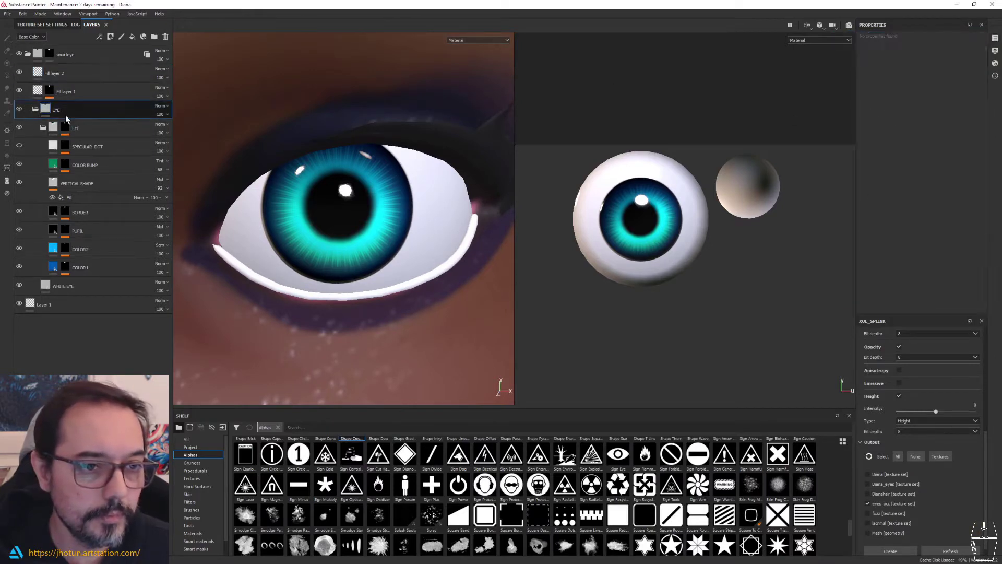
left_click(83, 265)
left_click(19, 248)
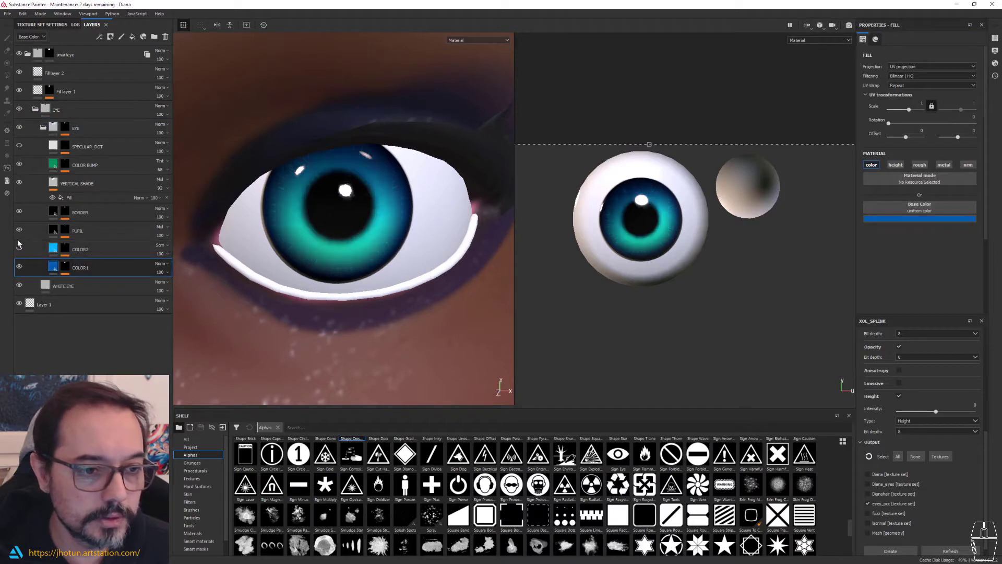
left_click(19, 229)
left_click(19, 212)
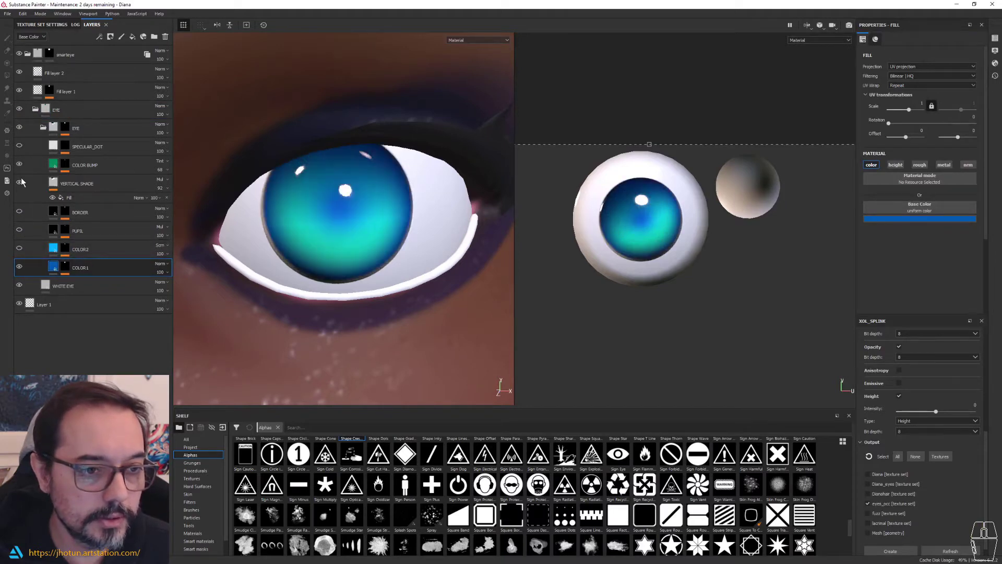
left_click(20, 183)
left_click(19, 164)
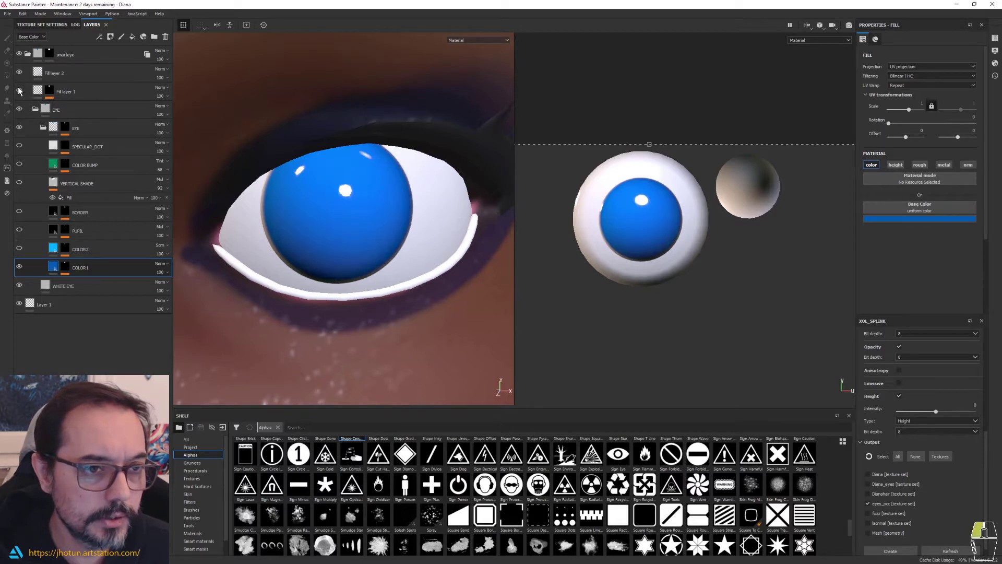
left_click(19, 90)
left_click(19, 73)
left_click_drag(371, 188, 351, 170, "alt")
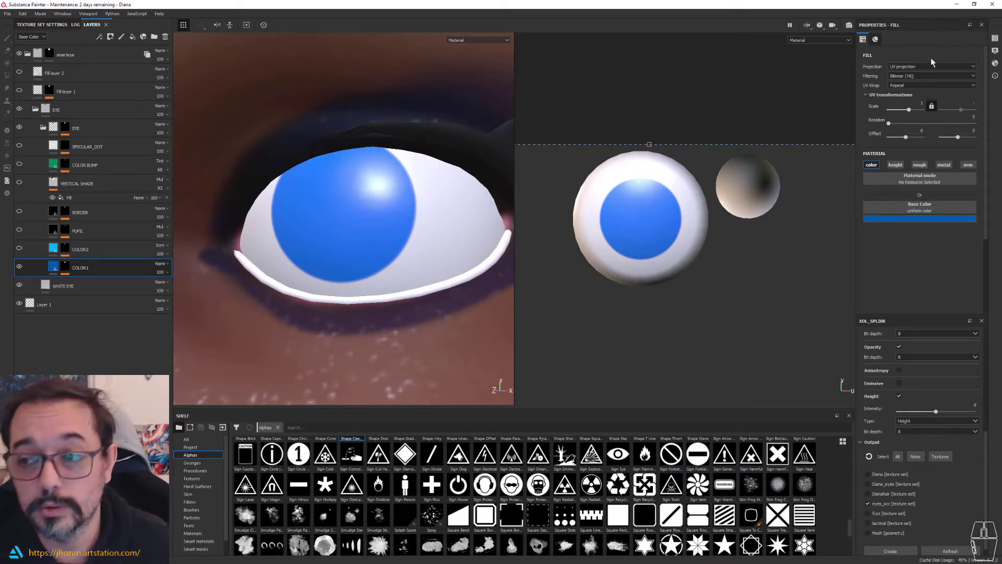
- Inspect the base colour of the COLOR1 layer and the effects stacked in its mask
left_click(894, 219)
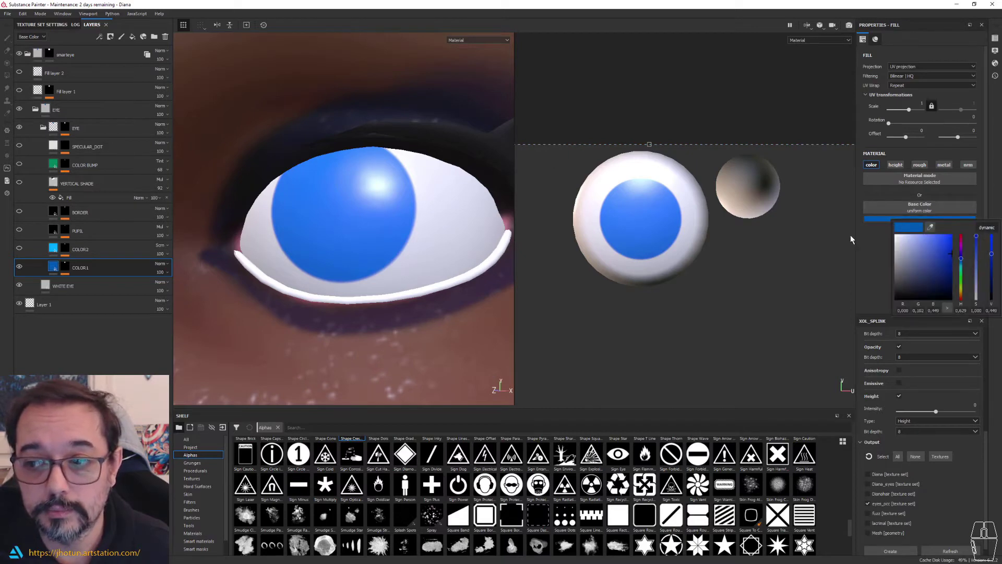
left_click(66, 266)
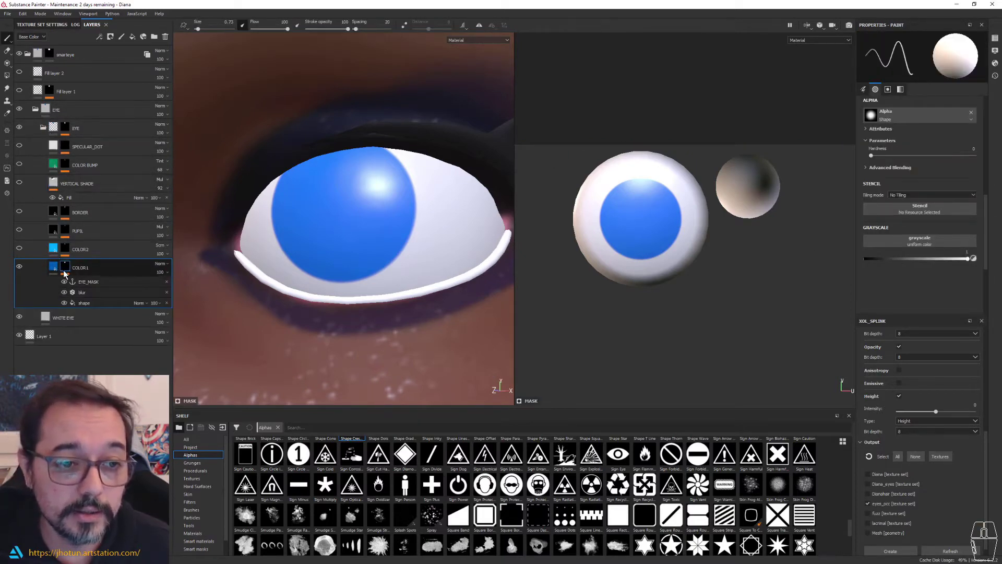
mouse_move(65, 272)
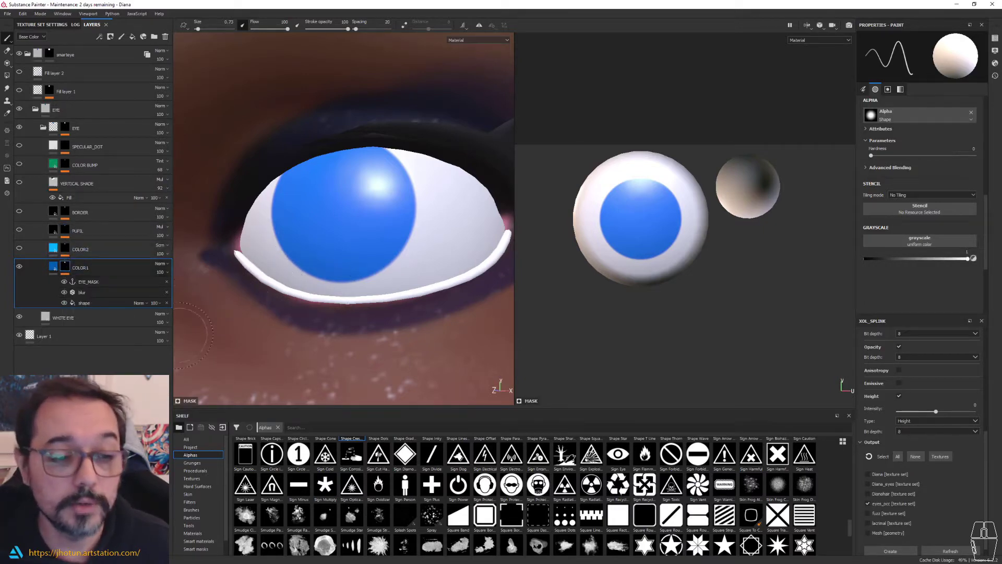
- Try the hardness and a slightly larger scale on the shape fill in COLOR1's mask, and undo the scaling
left_click(104, 303)
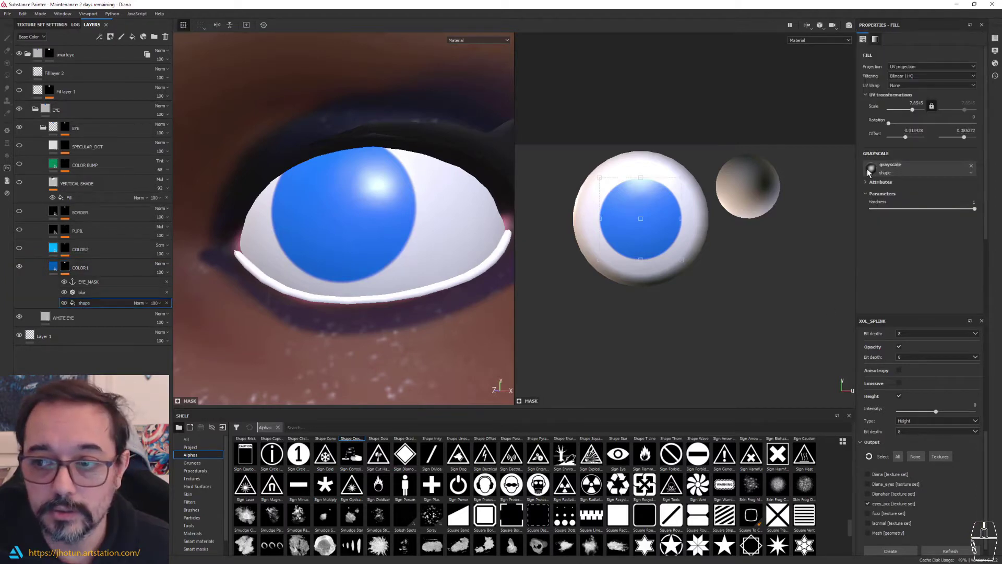
left_click_drag(930, 209, 971, 198)
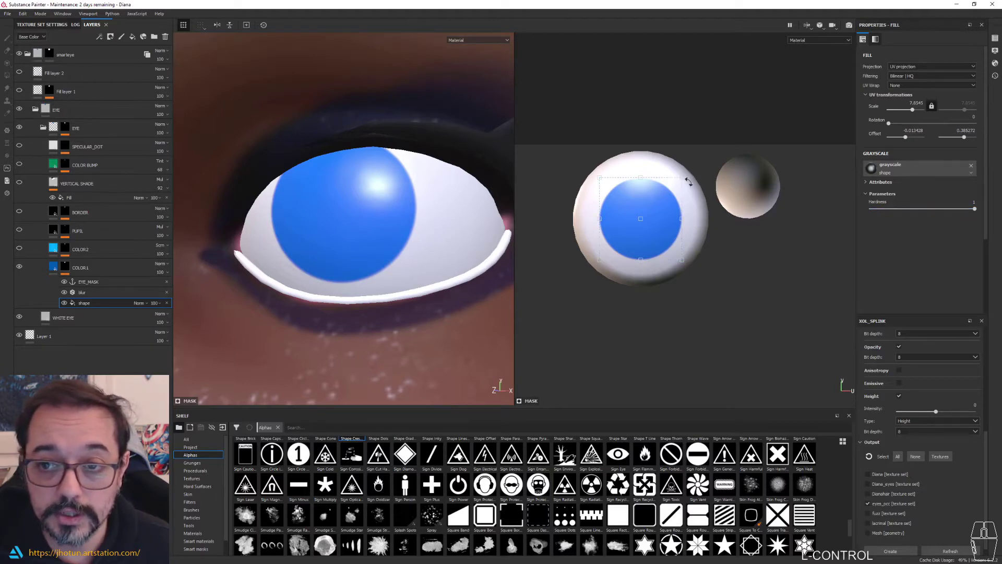
mouse_move(682, 177)
left_mouse_down("ctrl+shift")
mouse_move(660, 195)
mouse_move(684, 176)
left_mouse_up("ctrl+shift")
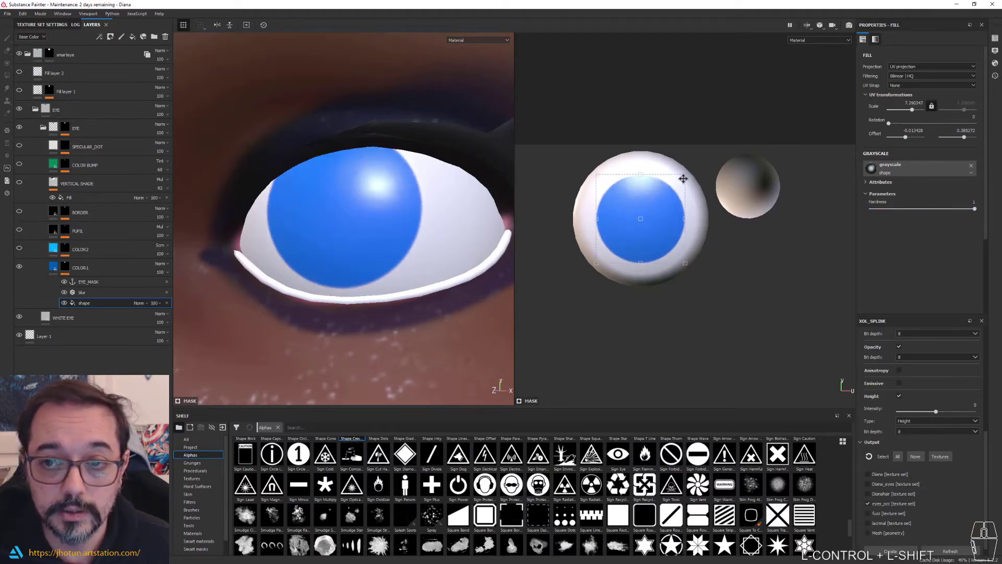
key("ctrl+z")
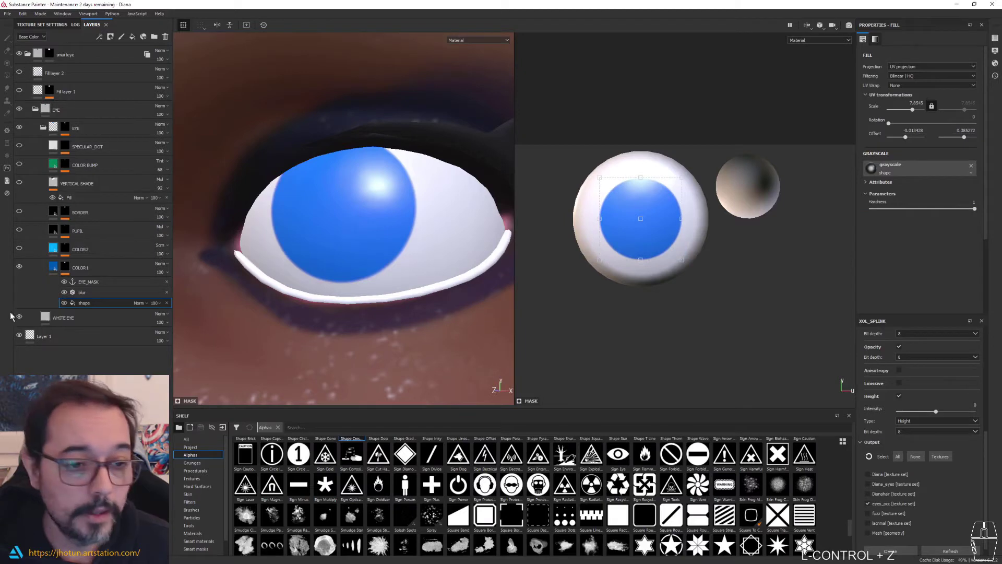
- Fine-tune the blur intensity on COLOR1's mask and select the EYE_MASK anchor point
left_click(84, 292)
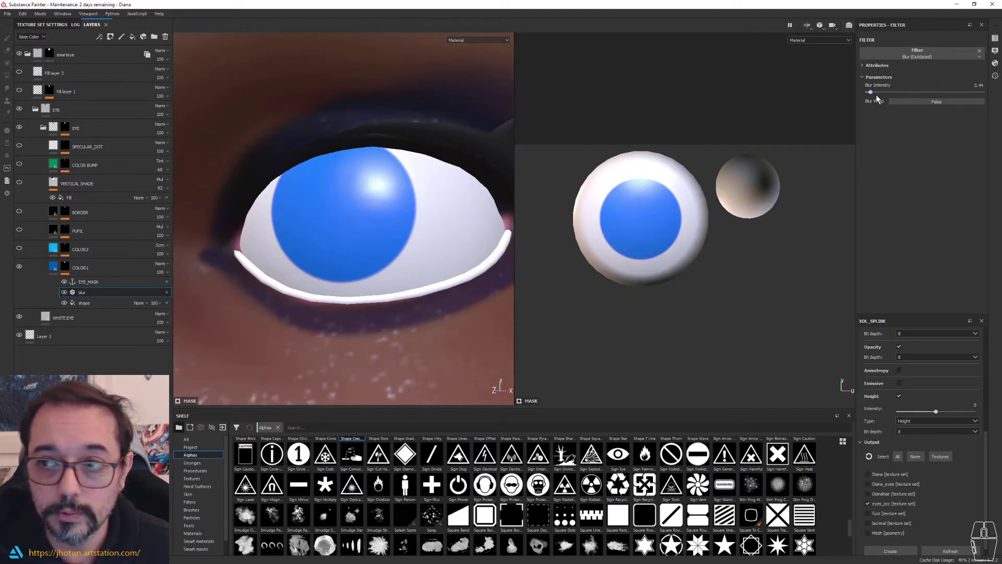
left_click_drag(877, 98, 859, 97)
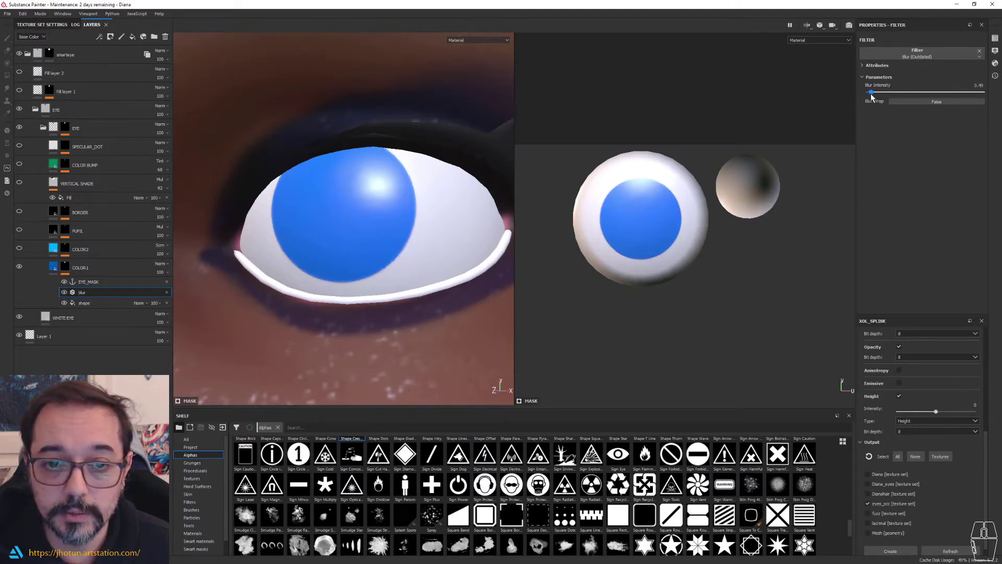
left_click(91, 282)
- Show the COLOR2 layer again and select the circular_spiral_fermat fill in its mask
left_click(31, 250)
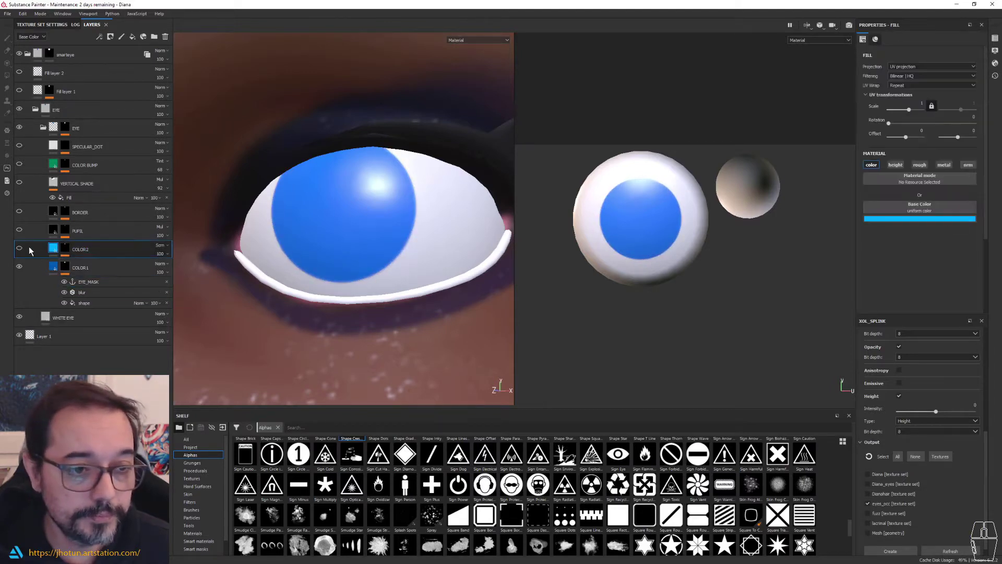
left_click(18, 249)
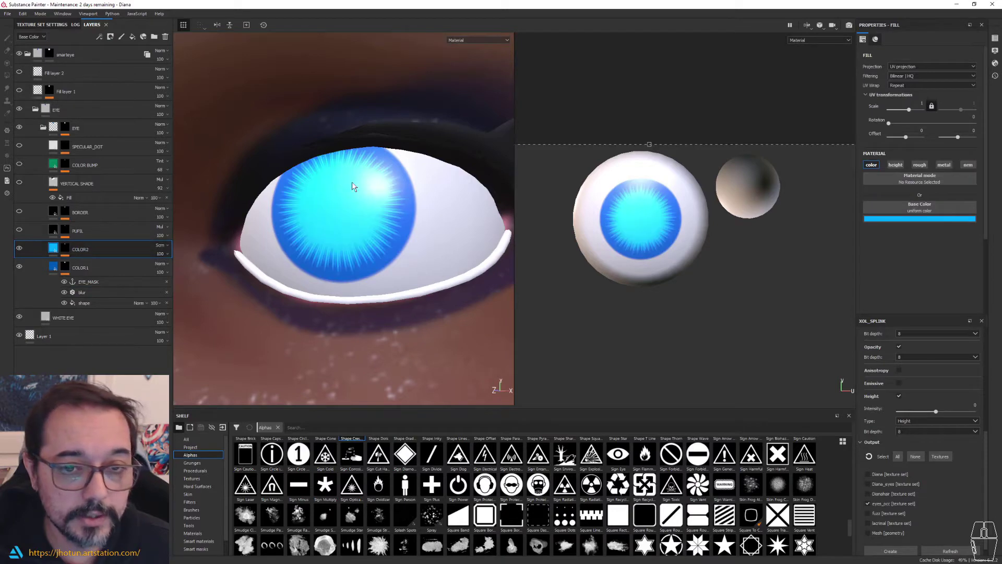
left_click(65, 251)
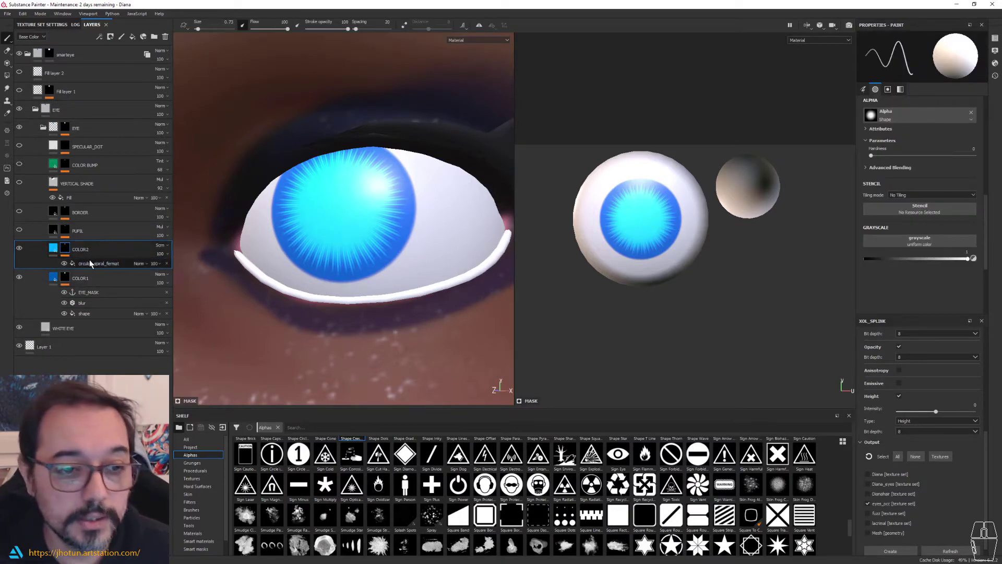
left_click(96, 265)
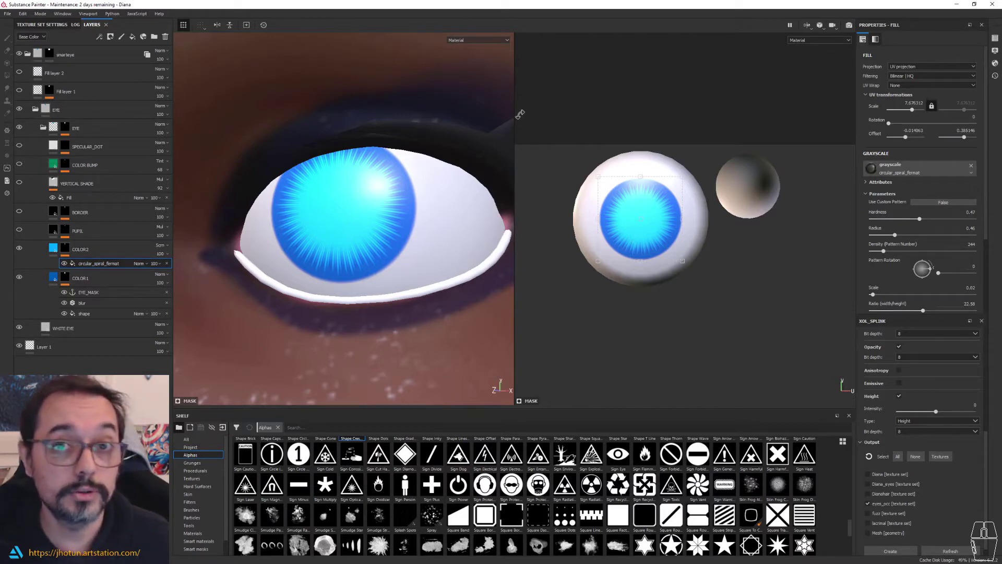
- Check the circular_spiral_fermat fill's name and look for the matching circular pattern among the alphas
double_click(103, 264)
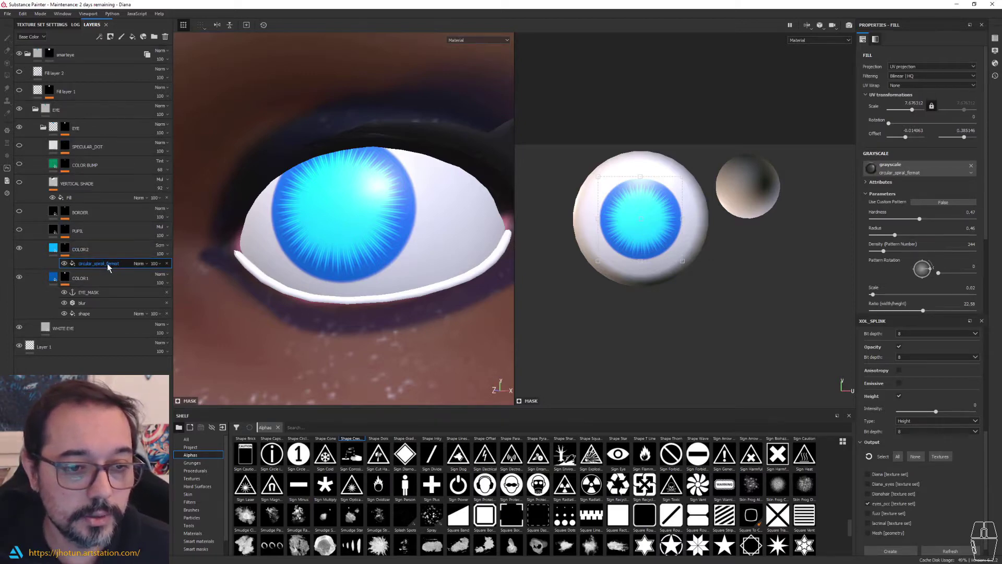
key("Return")
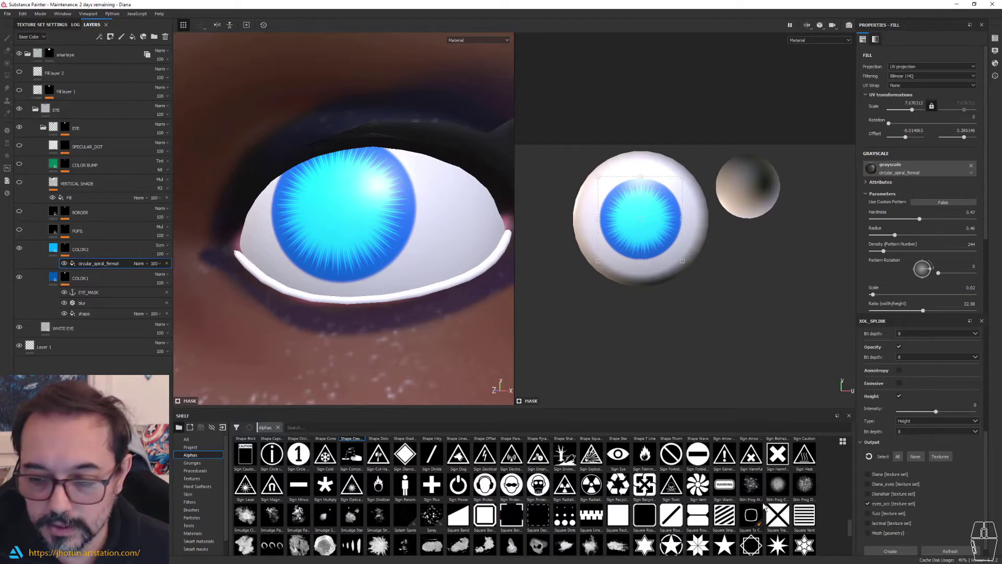
scroll(764, 506, "up", 5)
scroll(720, 506, "up", 4)
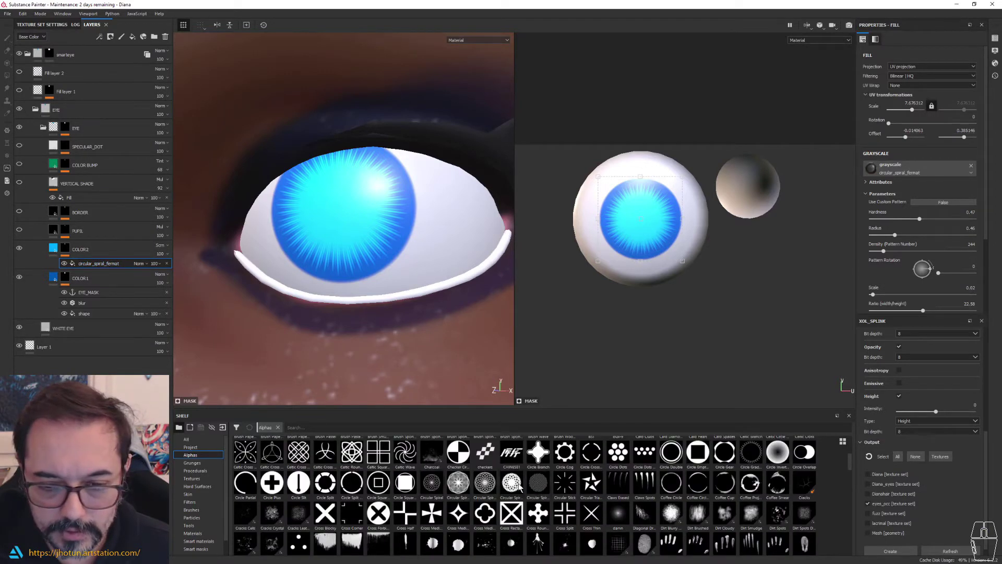
mouse_move(542, 487)
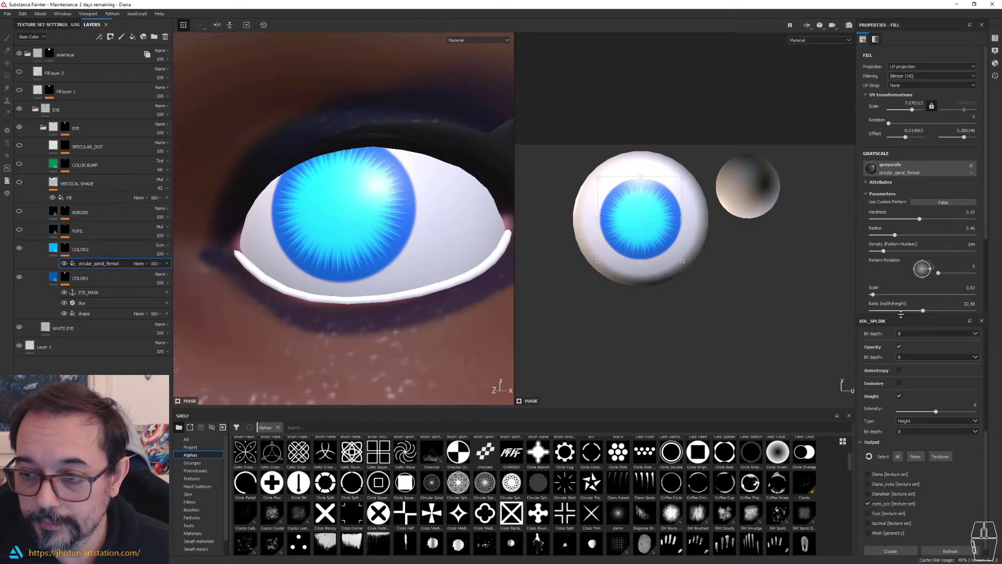
- Experiment with the circular_spiral_fermat parameters, setting hardness to 0.57, radius to 0.34, density to 181 and scale to 0
left_click_drag(907, 315, 907, 543)
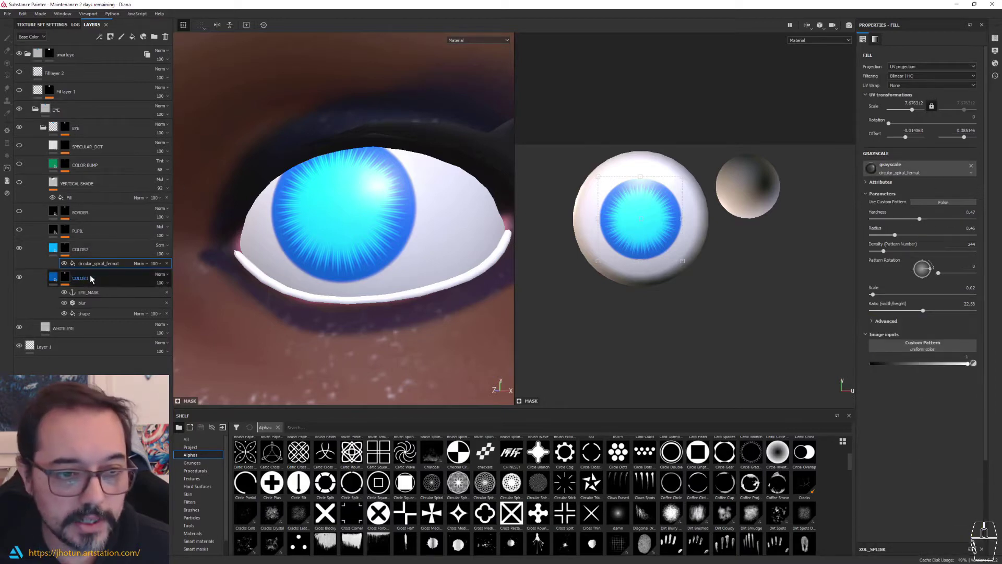
left_click_drag(911, 218, 873, 253)
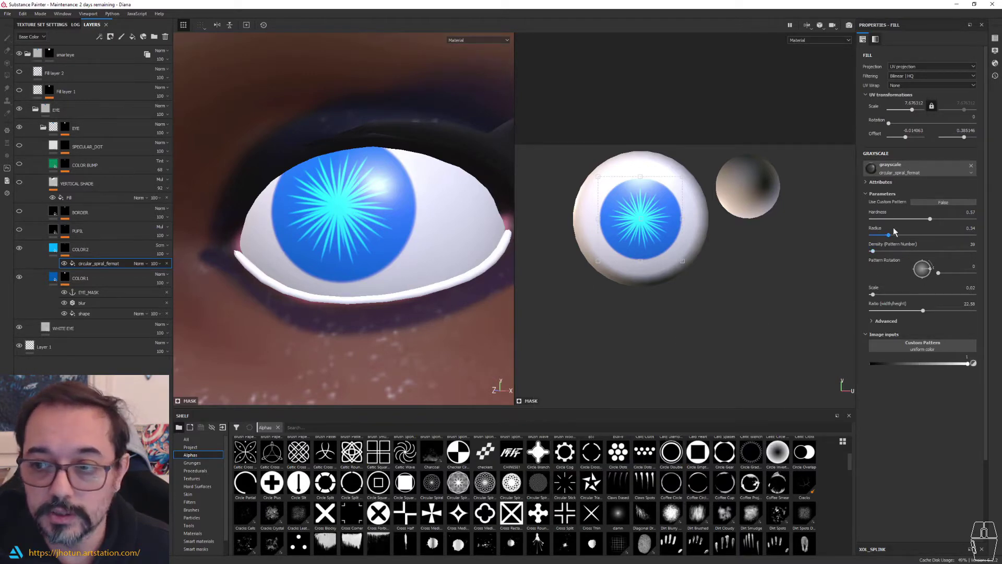
mouse_move(872, 251)
left_mouse_down()
mouse_move(900, 253)
mouse_move(881, 249)
left_mouse_up()
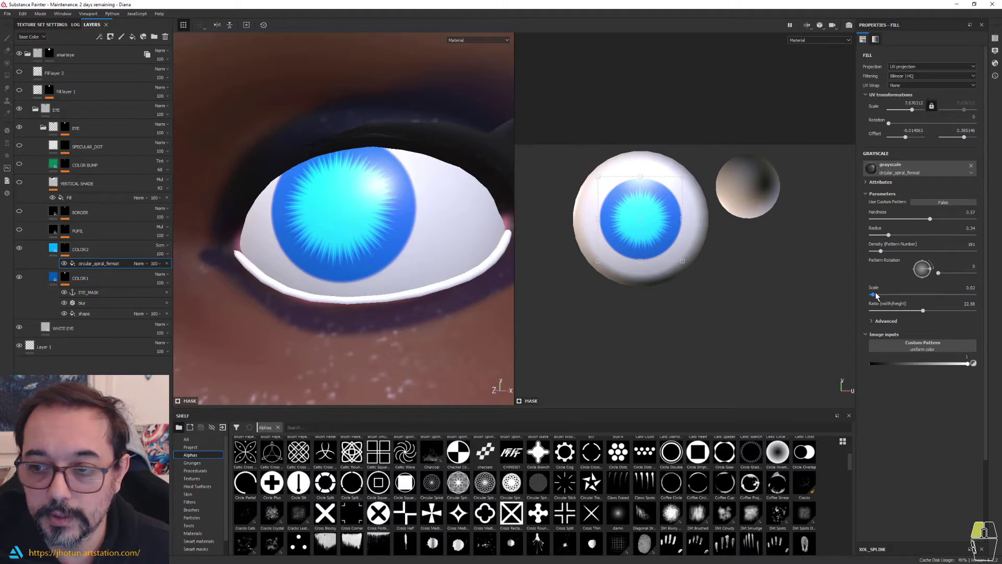
left_click_drag(874, 295, 872, 299)
- Undo the scale, density and radius changes on the circular_spiral_fermat fill
key("ctrl+z")
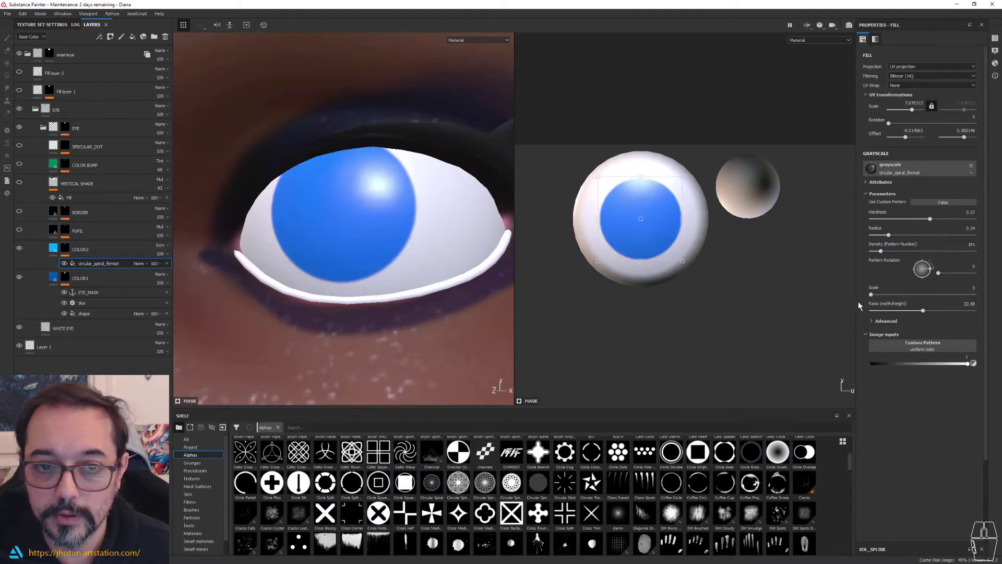
key("ctrl+z")
key("ctrl+z")
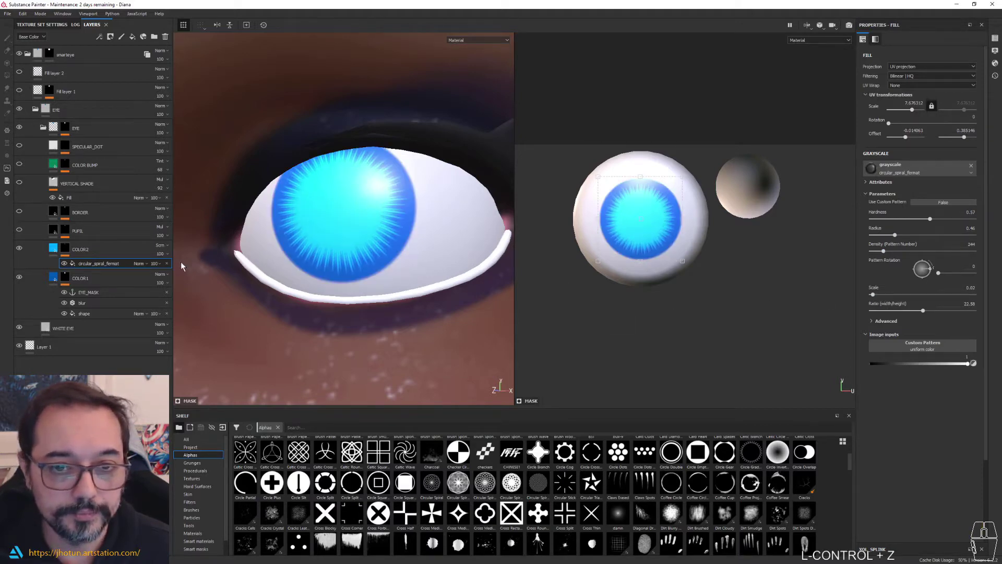
- Show the PUPIL layer and select the PUPIL SIZE fill in its mask to inspect its parameters
left_click(19, 230)
left_click(92, 234)
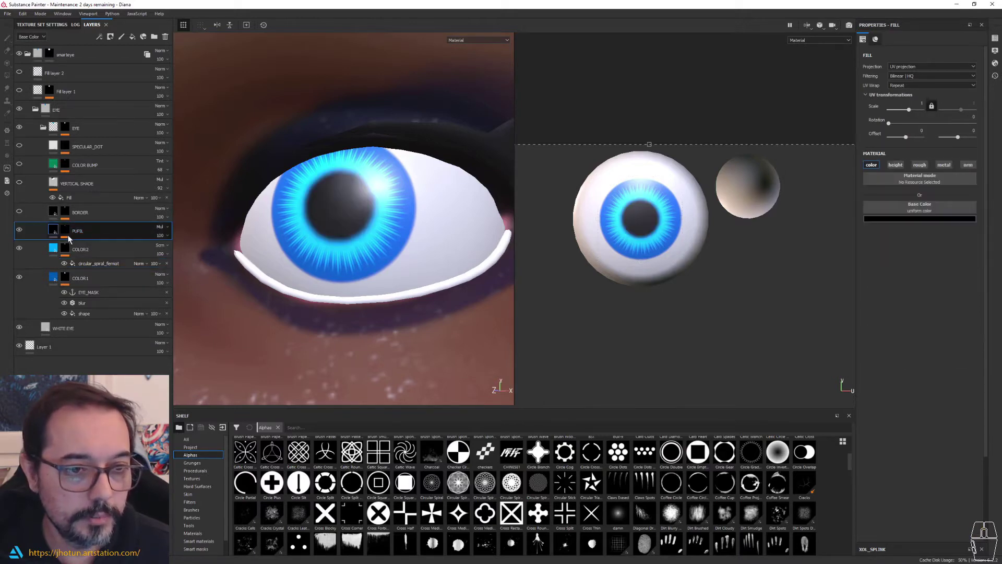
left_click(64, 231)
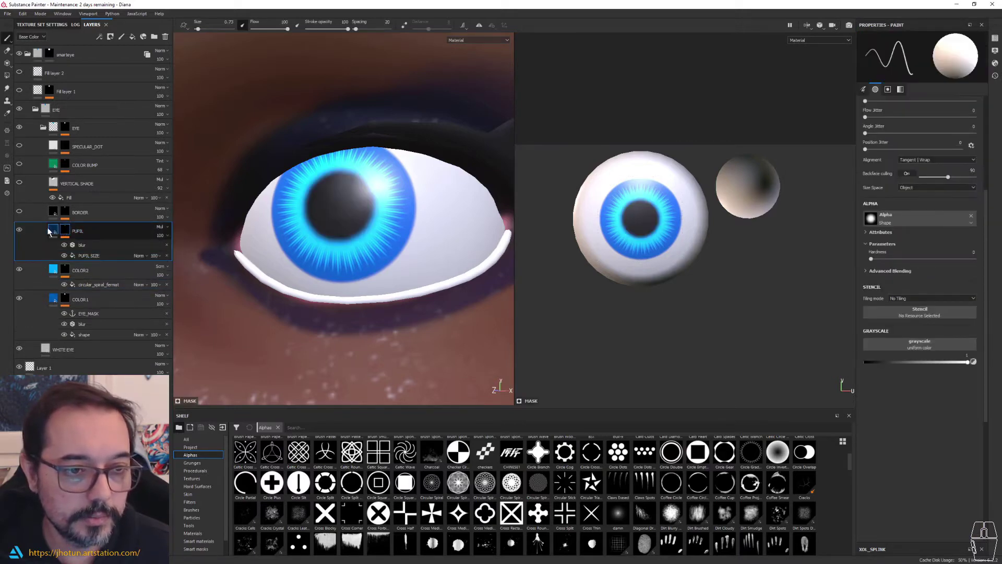
left_click(87, 256)
left_click(88, 255)
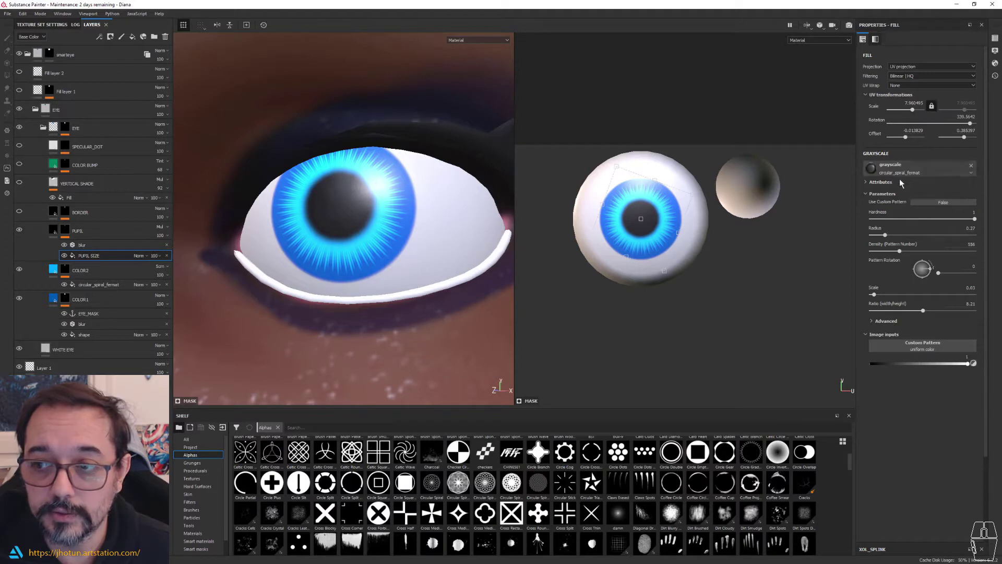
mouse_move(537, 482)
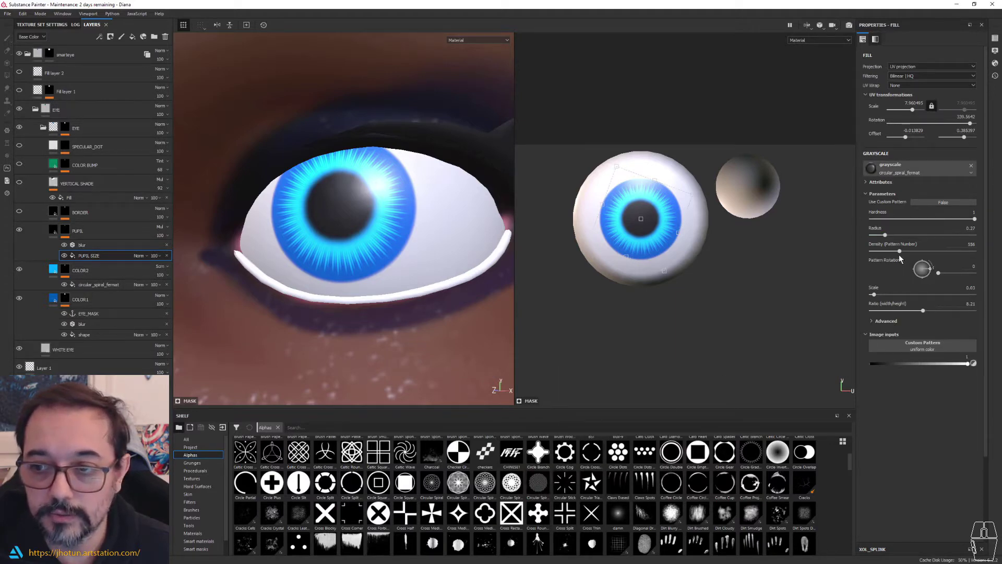
- Resize the pupil by adjusting the PUPIL SIZE fill's density to about 390
left_click_drag(899, 255, 870, 256)
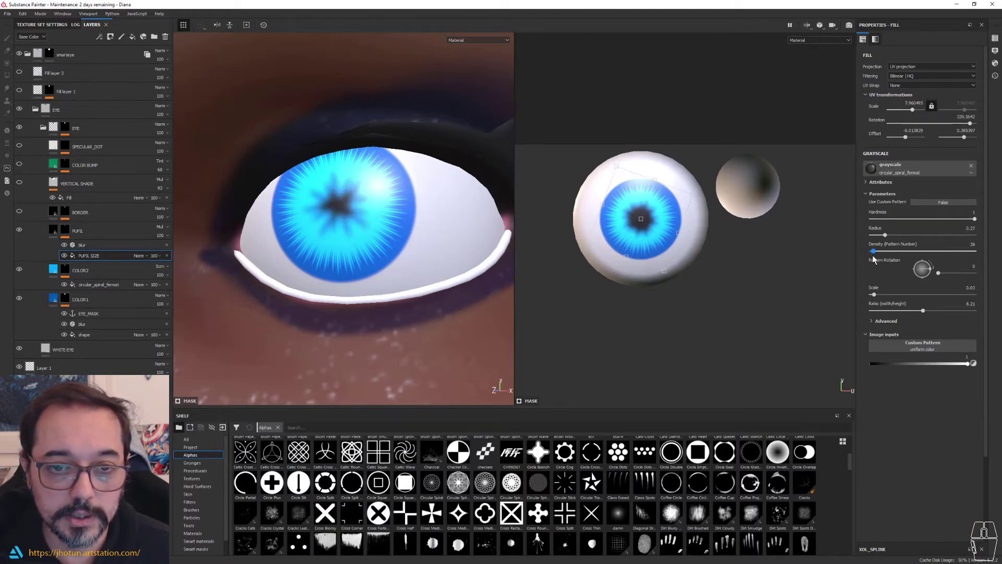
left_click_drag(873, 254, 892, 258)
mouse_move(380, 204)
left_mouse_down("alt")
mouse_move(342, 167)
mouse_move(378, 204)
mouse_move(348, 189)
left_mouse_up("alt")
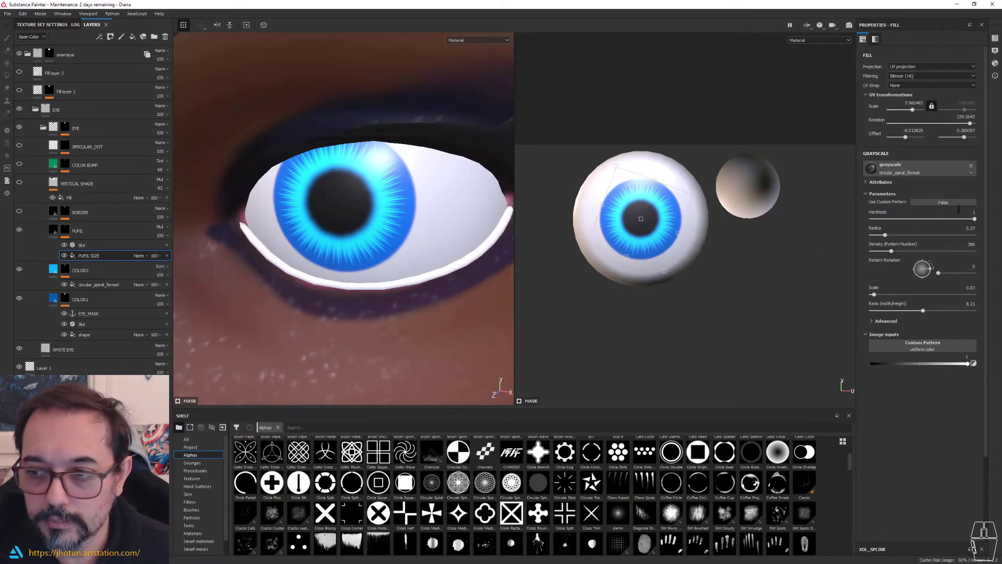
- Sharpen the pupil's edge by setting the blur filter intensity in the PUPIL mask to 0.44
left_click(104, 244)
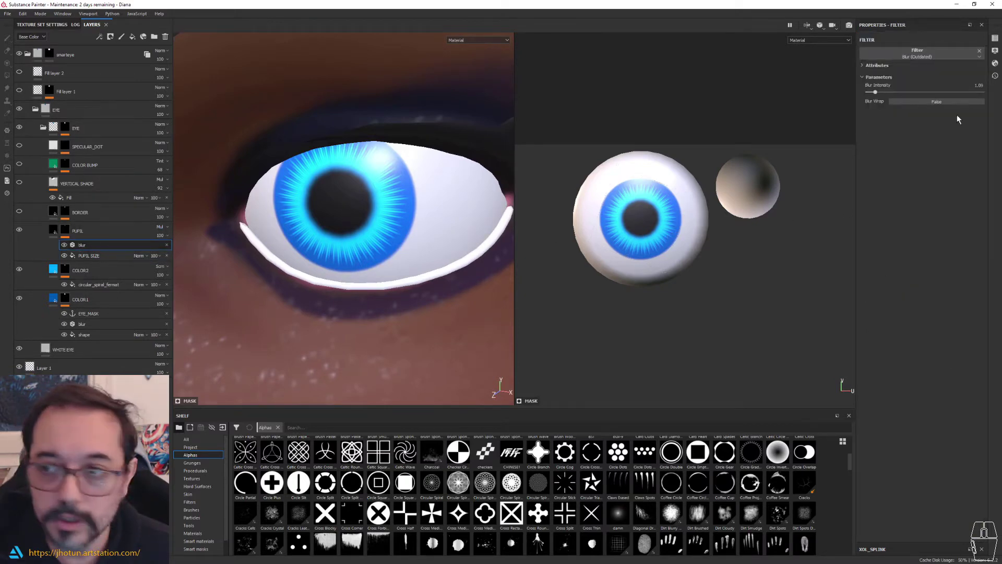
mouse_move(874, 95)
left_mouse_down()
mouse_move(860, 95)
mouse_move(871, 97)
left_mouse_up()
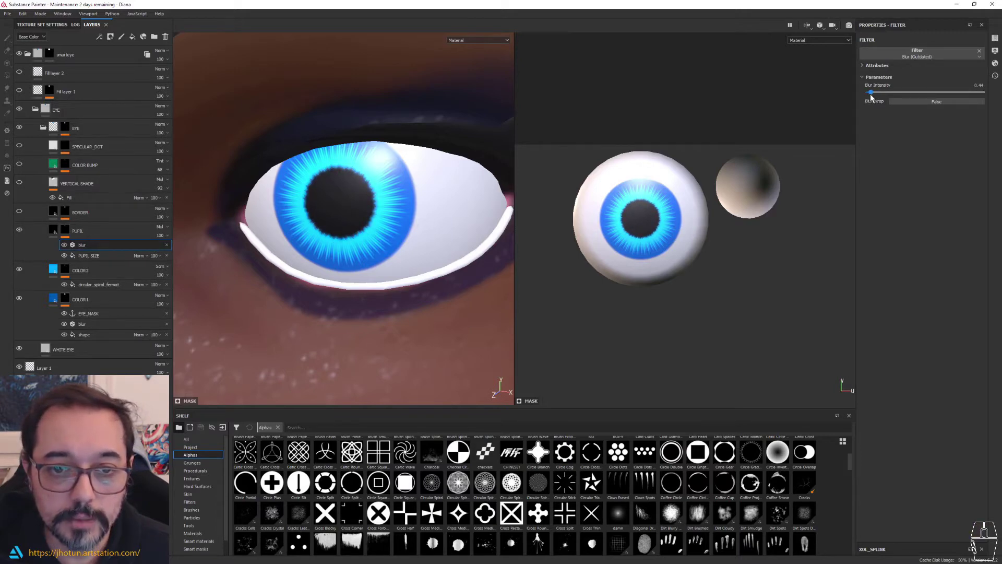
left_click_drag(334, 198, 348, 199, "alt")
left_click(54, 224)
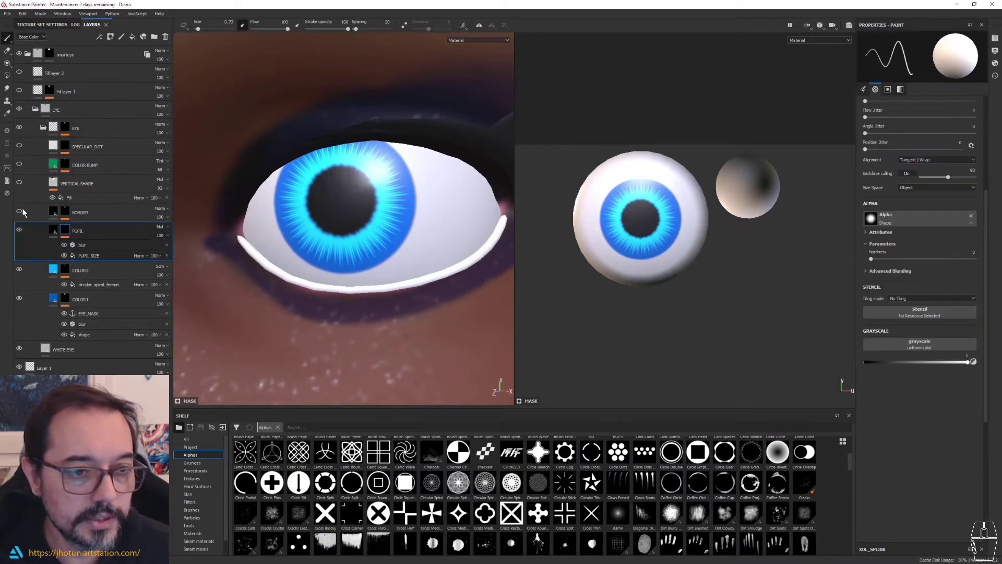
- Show the BORDER layer, view its mask and select the circle_inverted_gradient fill
left_click(20, 211)
left_click(65, 212, "alt")
left_click(100, 238)
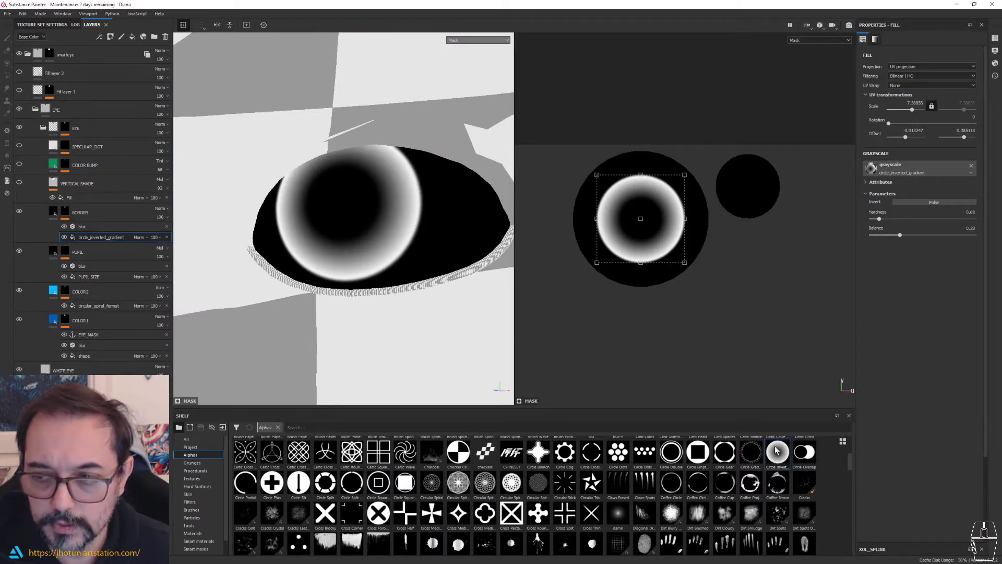
- Set the circle_inverted_gradient fill's hardness to 0.26 and balance to 0.24, and switch the viewport display to Base Color
left_click_drag(880, 219, 896, 236)
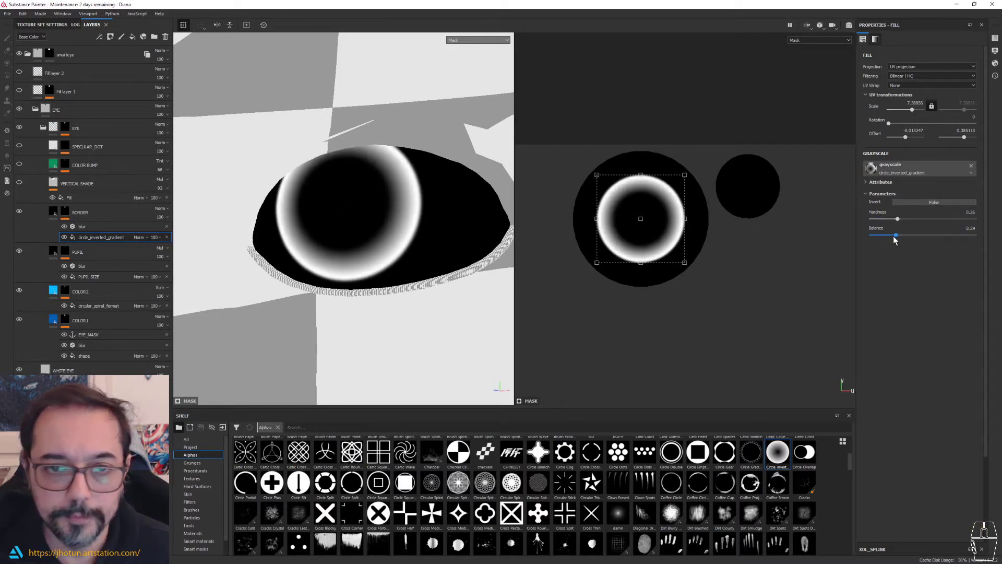
key("alt")
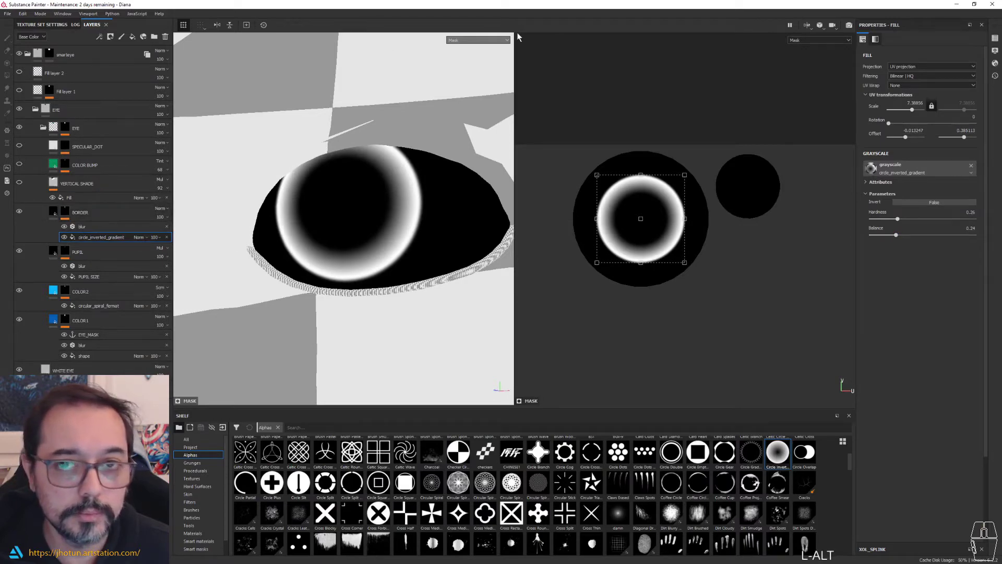
left_click(480, 38)
left_click(465, 61)
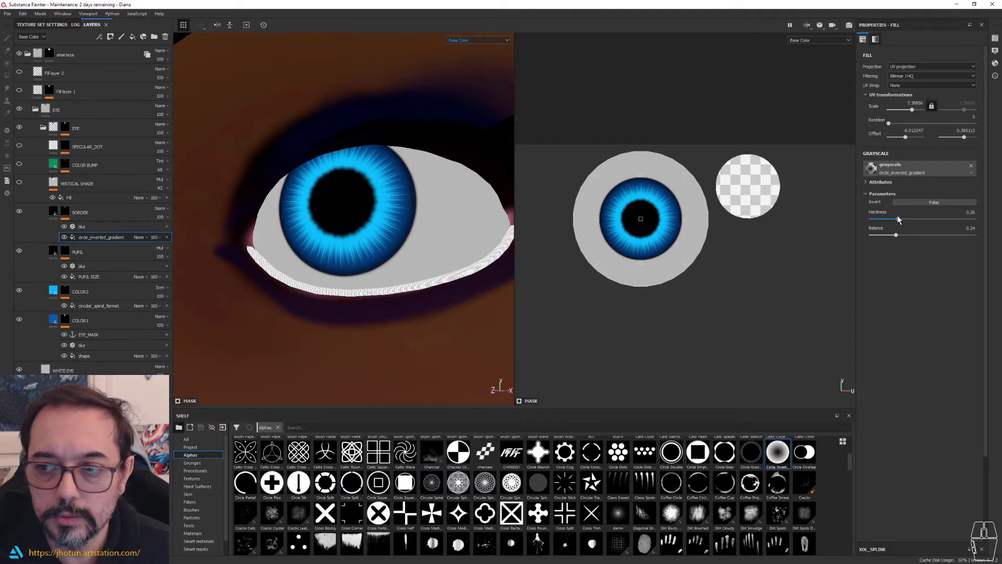
- Refine the iris border with hardness 0.28 and balance about 0.12, comparing the eye with the BORDER layer hidden and shown
mouse_move(897, 217)
left_mouse_down()
mouse_move(890, 219)
mouse_move(956, 207)
mouse_move(897, 212)
left_mouse_up()
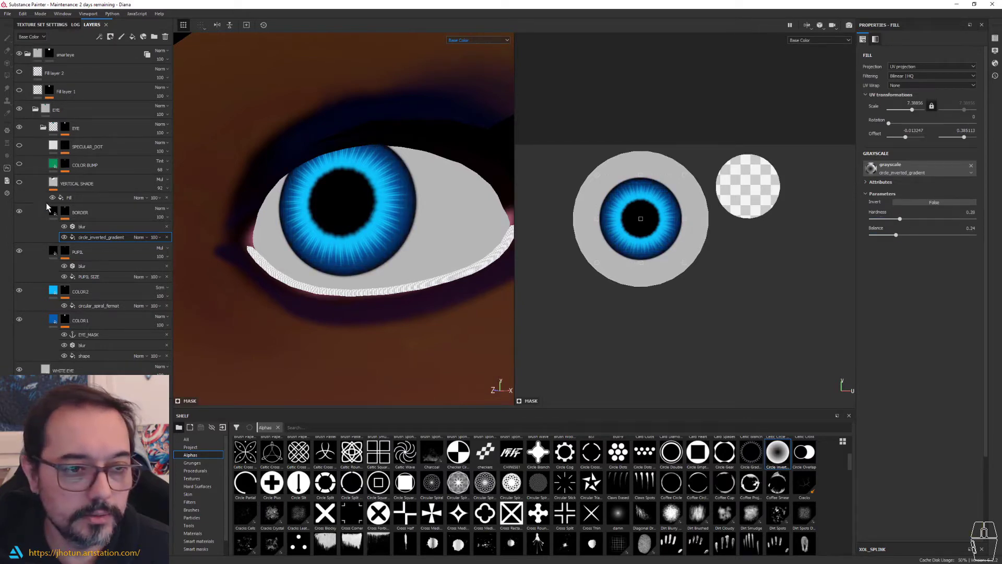
left_click(19, 212)
left_click(18, 212)
left_click(19, 212)
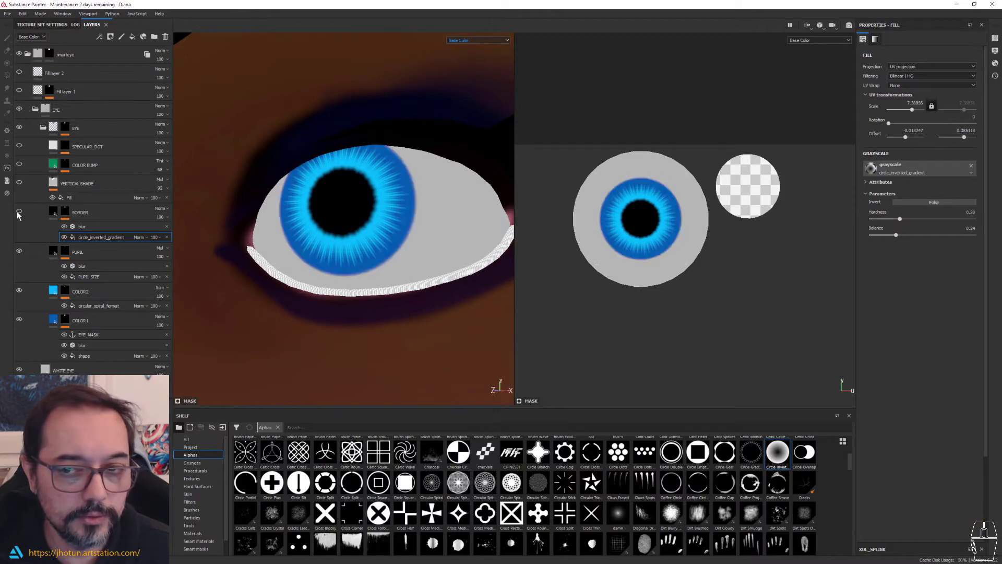
left_click(18, 212)
left_click_drag(891, 236, 886, 237)
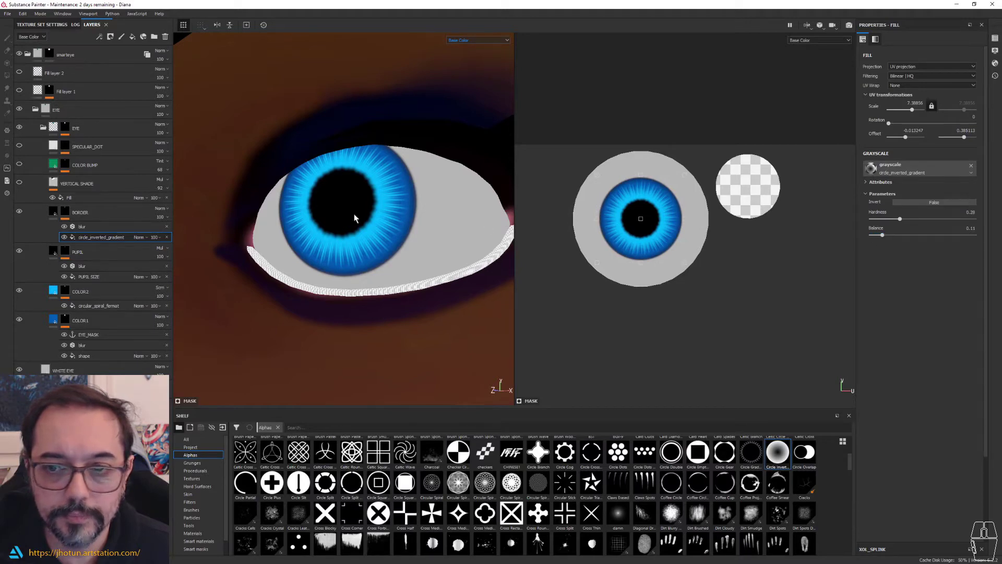
- Show the VERTICAL SHADE layer and select its gradient_linear_1 fill
left_click(19, 183)
left_click(81, 192)
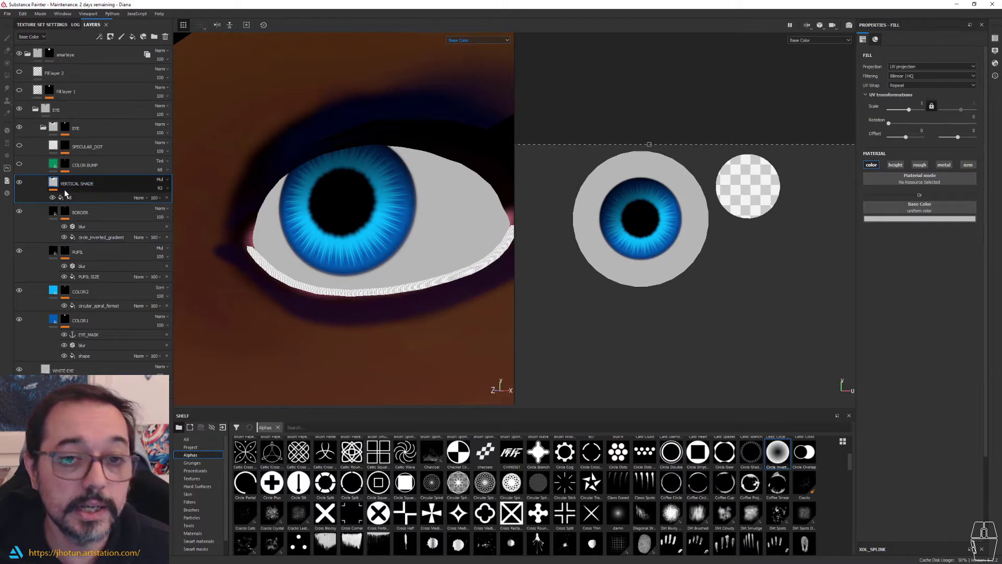
left_click(69, 196)
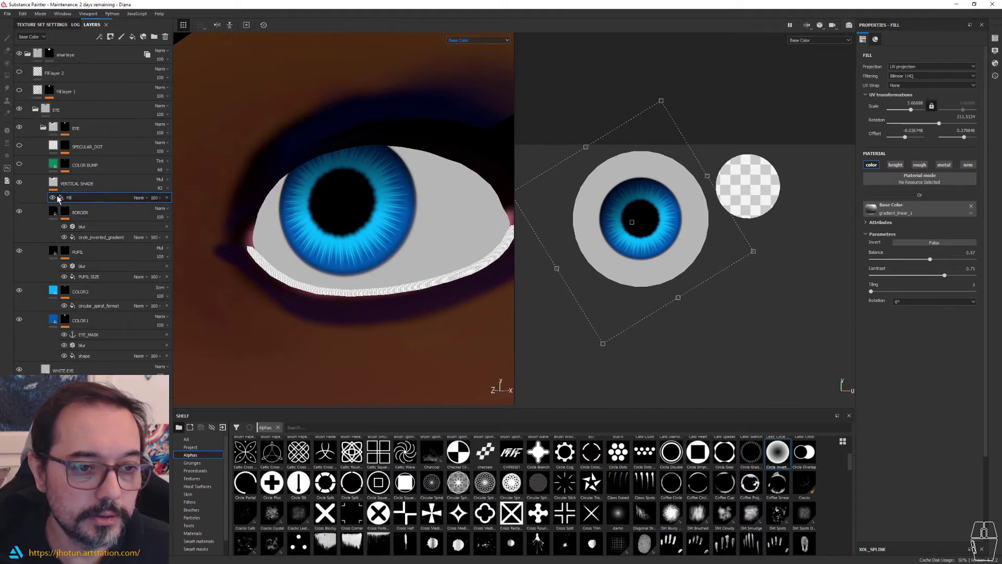
- Reposition the VERTICAL SHADE gradient over the iris in the UV view and set its contrast to 0.66
mouse_move(700, 209)
left_mouse_down()
mouse_move(717, 203)
mouse_move(725, 235)
mouse_move(699, 197)
mouse_move(700, 218)
mouse_move(700, 196)
mouse_move(713, 212)
left_mouse_up()
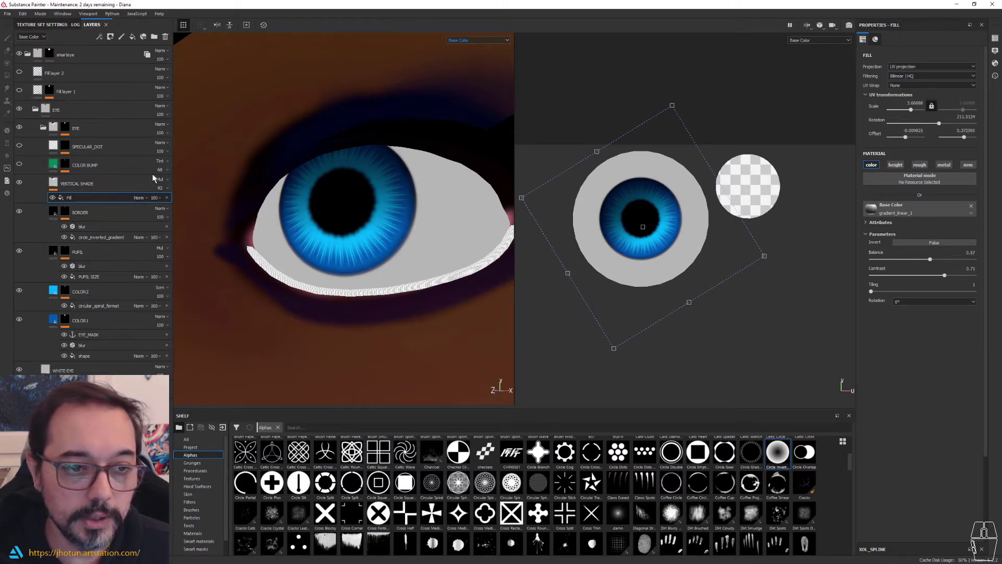
left_click_drag(662, 236, 658, 228)
left_click_drag(932, 274, 953, 275)
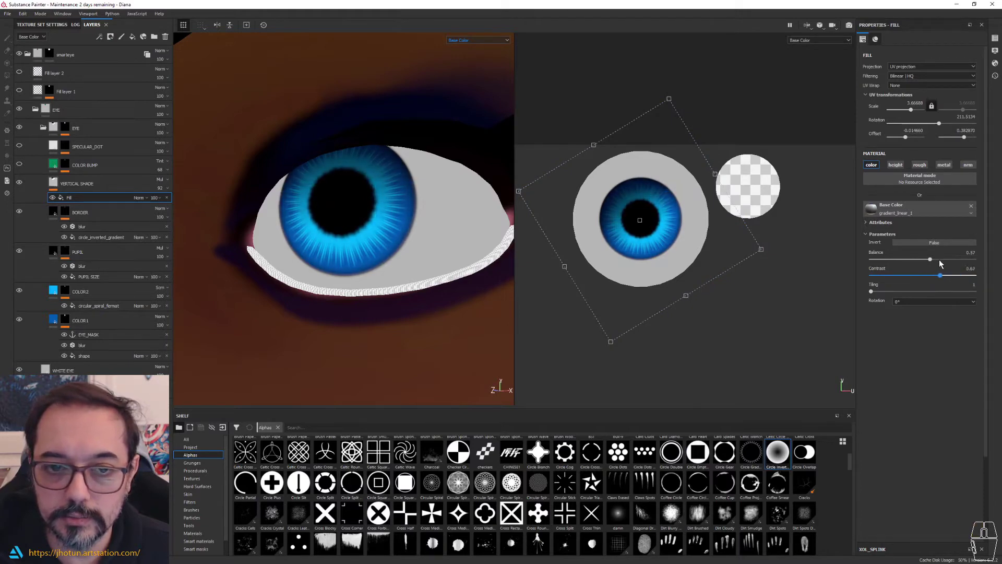
left_click(940, 275)
left_click_drag(669, 215, 676, 202)
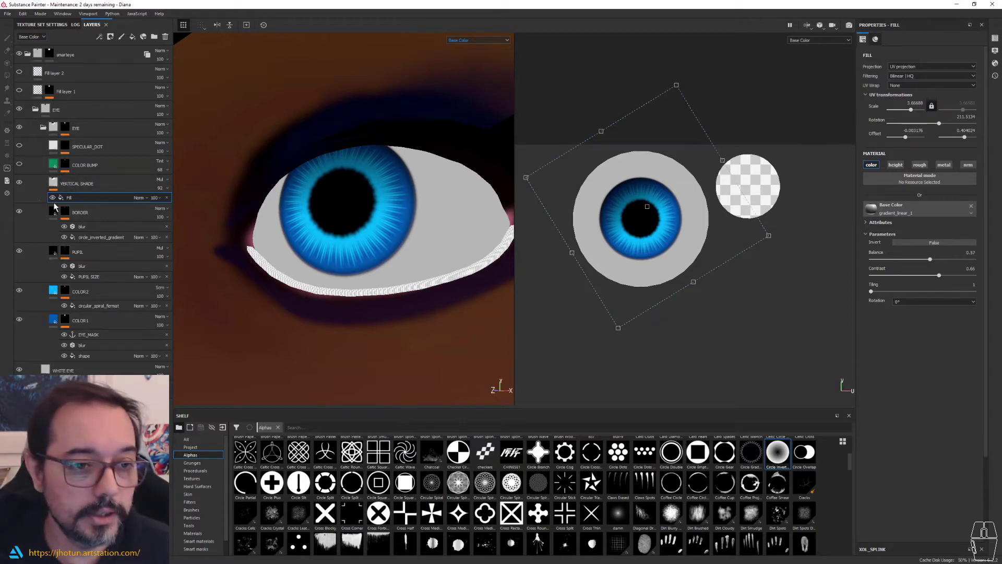
- Show the COLOR BUMP layer and select the shape_crescent fill in its mask
left_click(19, 164)
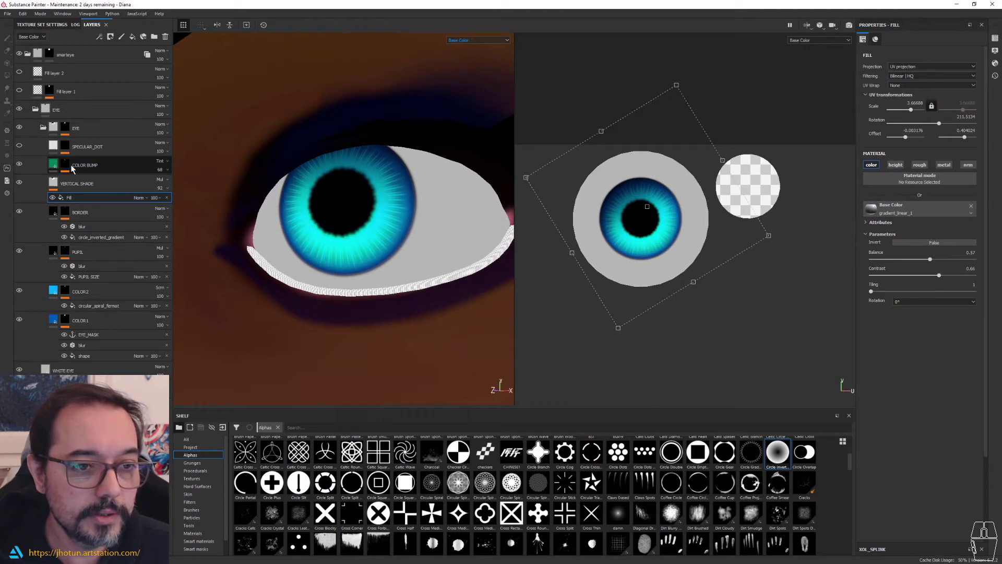
left_click(77, 166)
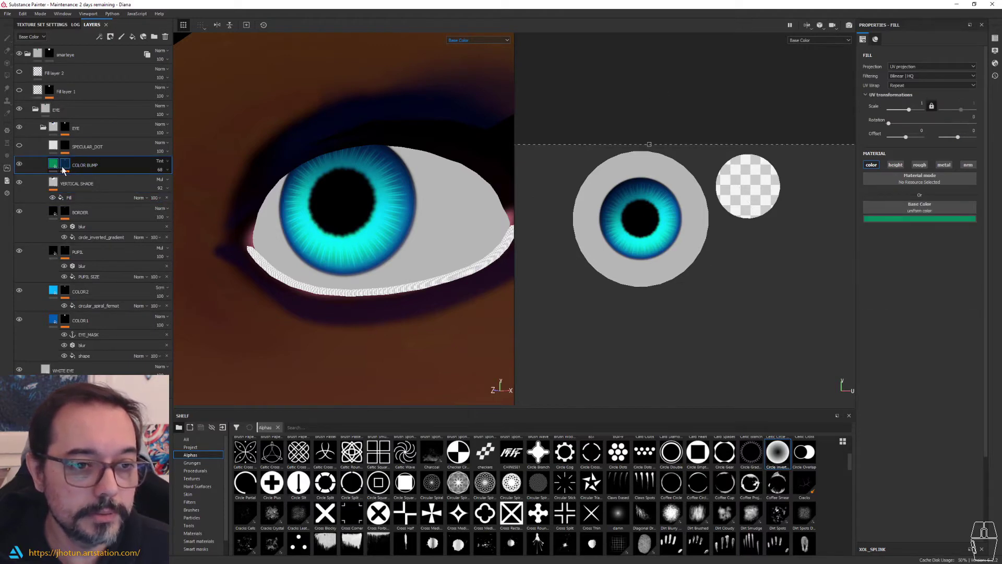
left_click(61, 166)
left_click(92, 180)
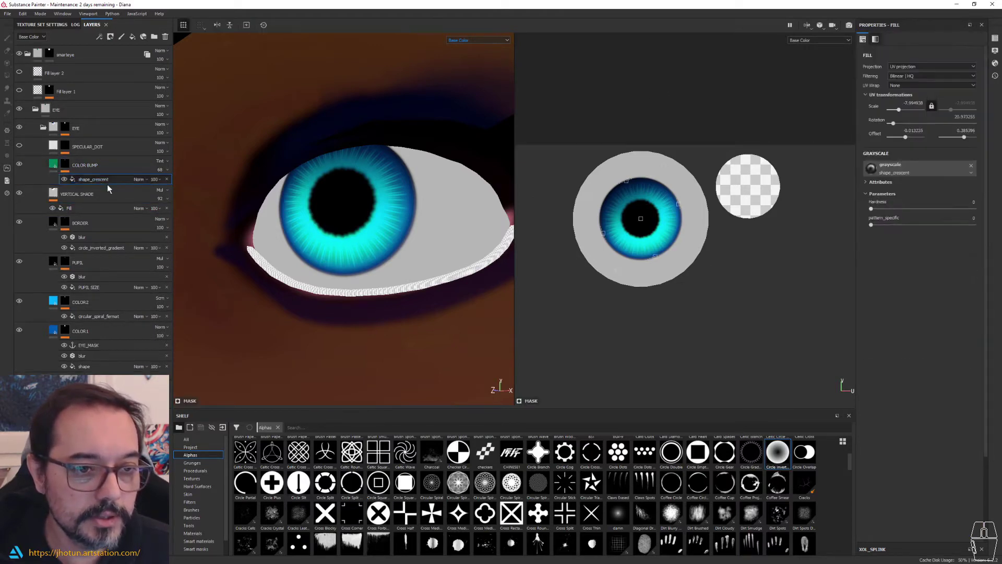
- Check the shape_crescent fill's name and look for the matching crescent shape among the alphas
double_click(89, 179)
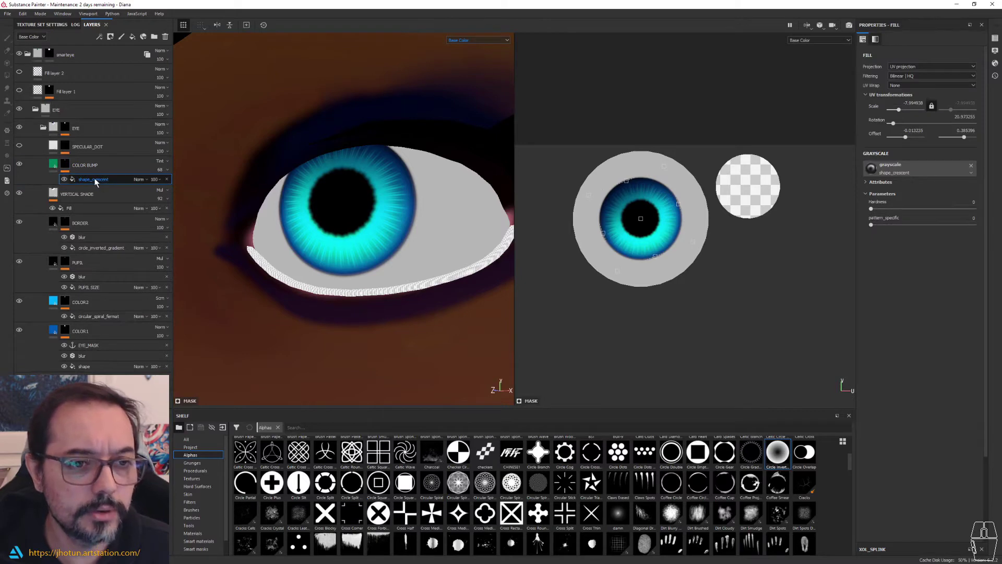
scroll(555, 509, "down", 4)
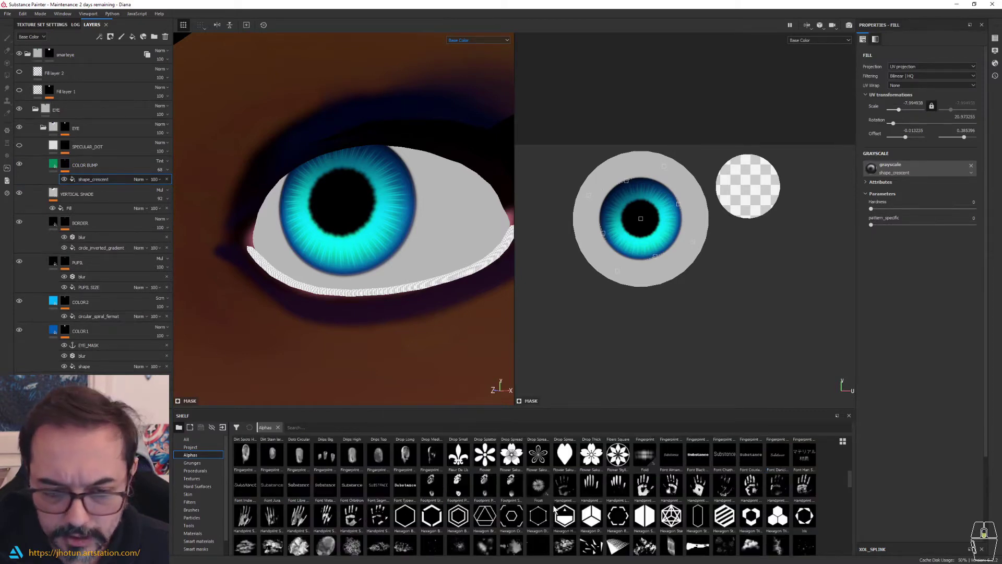
scroll(543, 509, "down", 3)
scroll(393, 517, "down", 3)
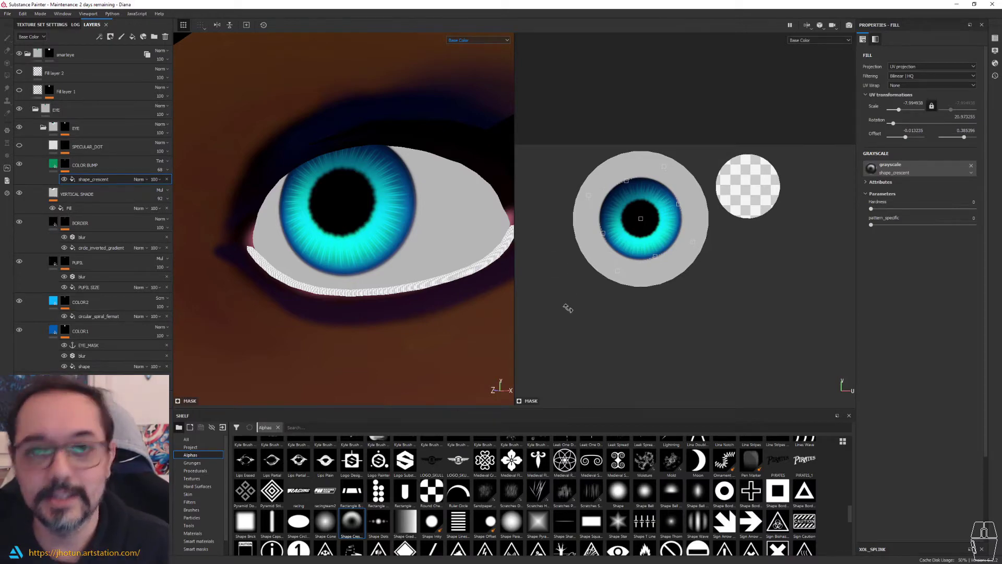
- Compare the iris with the COLOR BUMP layer hidden and shown
left_click(20, 165)
left_click(19, 166)
left_click(19, 166)
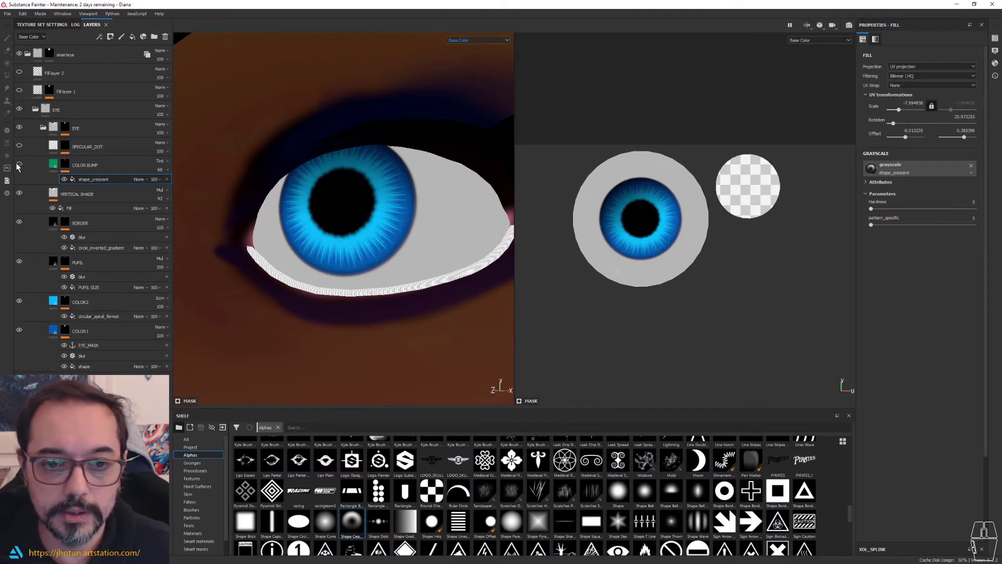
left_click(19, 165)
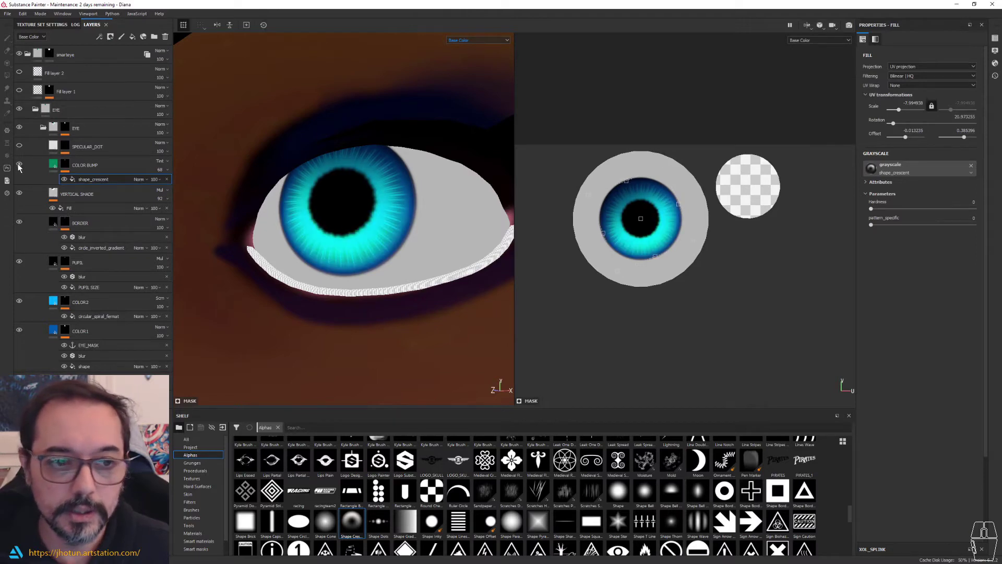
- Change the COLOR BUMP layer's base color from green to purple and inspect the tinted eye on the face
left_click(53, 165)
left_click(914, 219)
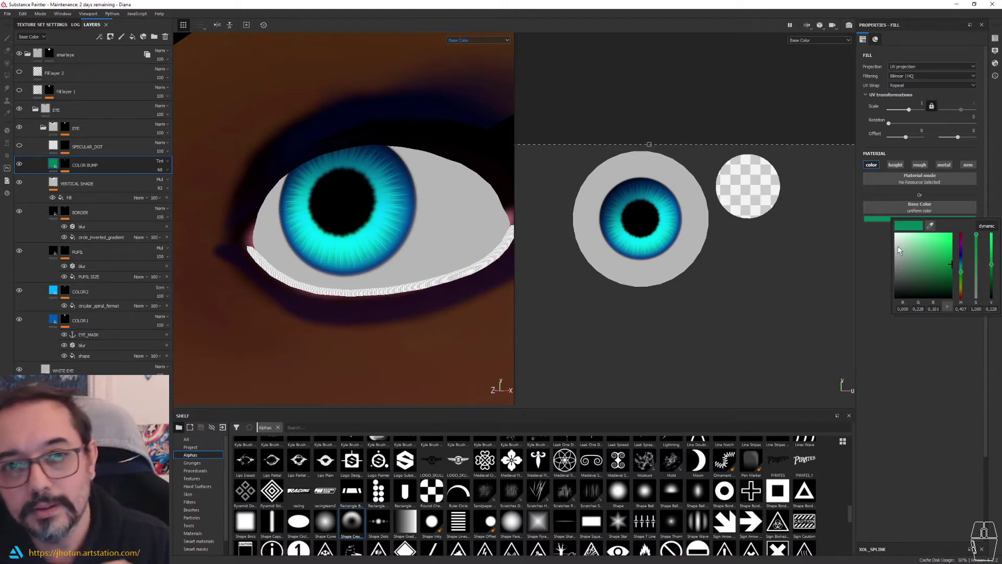
left_click_drag(962, 268, 963, 251)
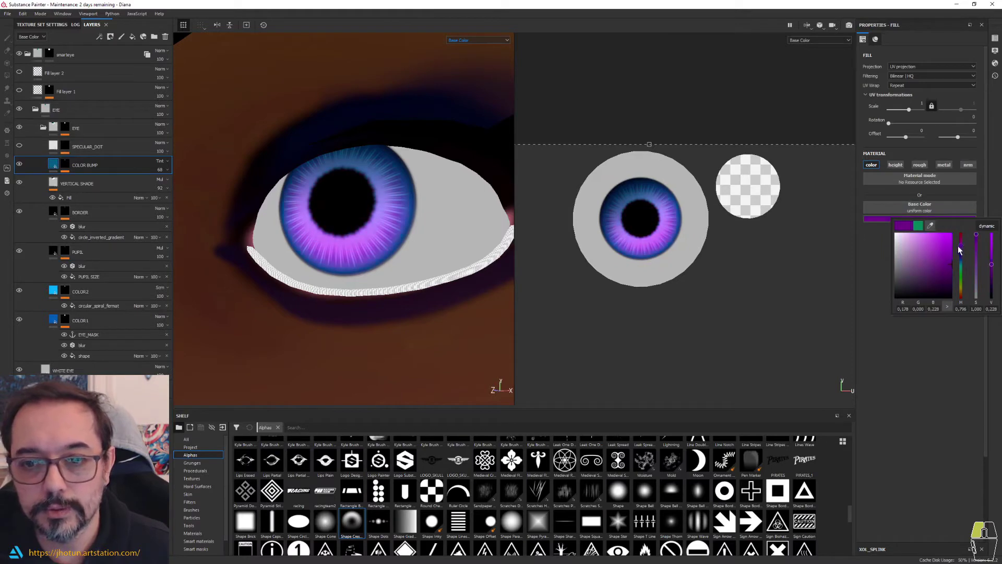
left_click_drag(398, 197, 389, 167, "alt")
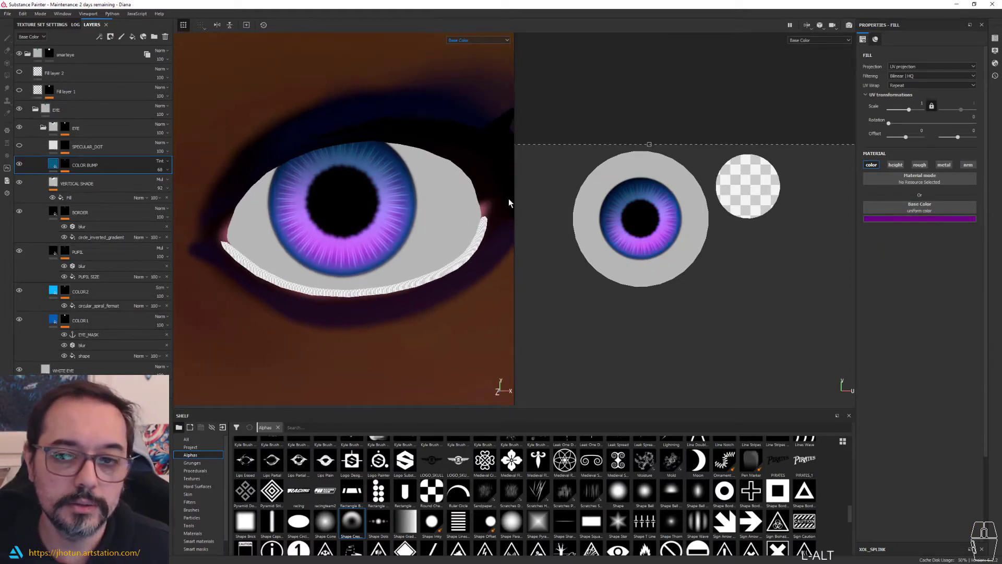
right_click_drag(365, 197, 321, 201, "alt")
left_click_drag(321, 201, 293, 192, "alt")
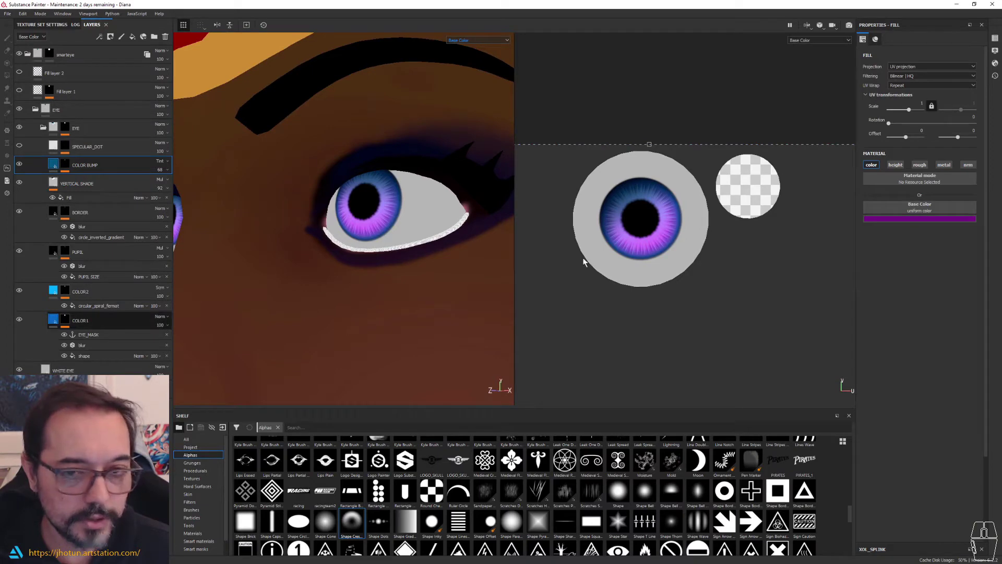
- Set the COLOR1 layer's base color to a dark orange-brown with RGB about 0.125, 0.072, 0.001
left_click(53, 321)
left_click(913, 218)
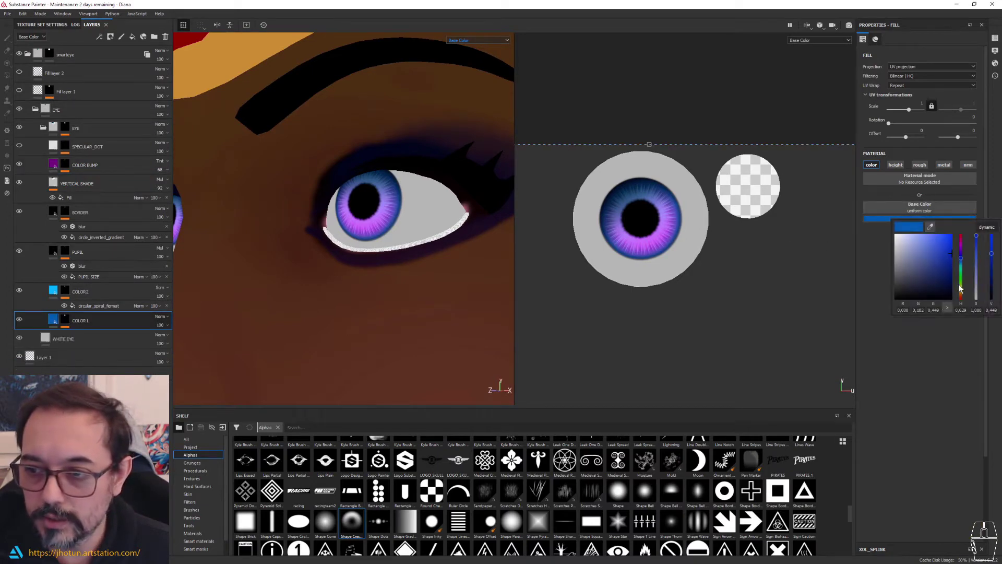
left_click(960, 287)
left_click(961, 293)
left_click(950, 274)
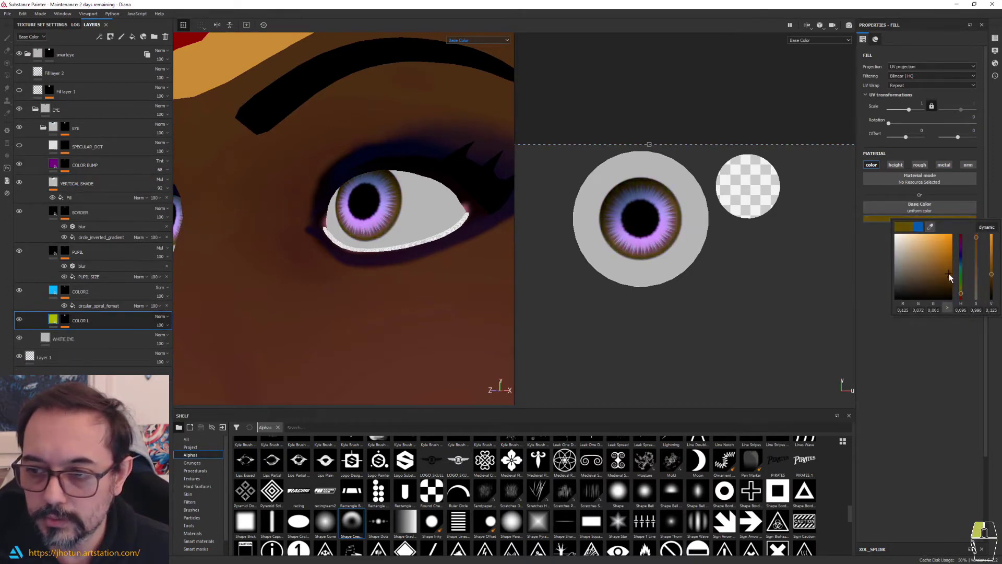
- Darken COLOR1's base color to RGB about 0.062, 0.036, 0.001 and change COLOR2's base color from blue to a dark orange-brown
left_click(946, 281)
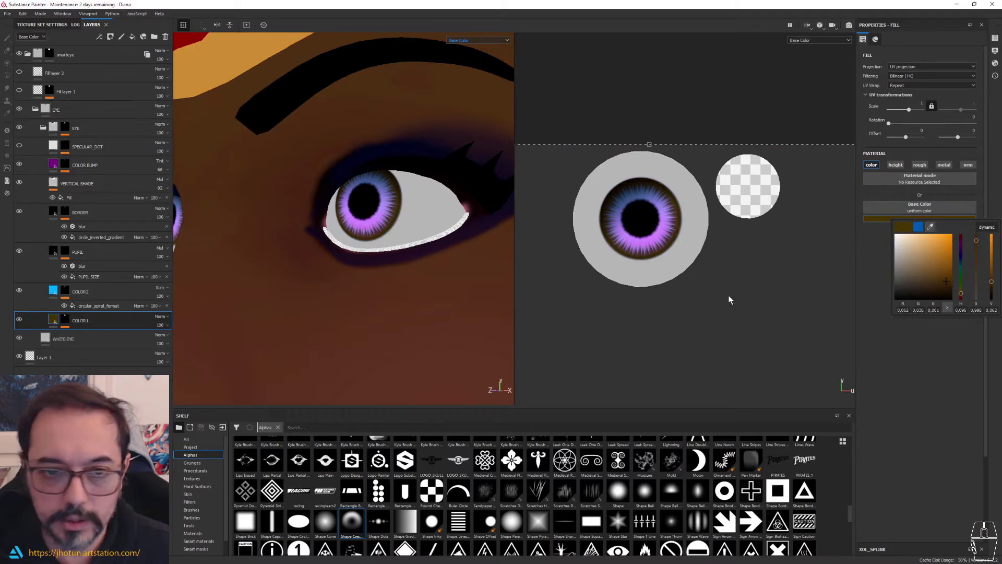
left_click(59, 290)
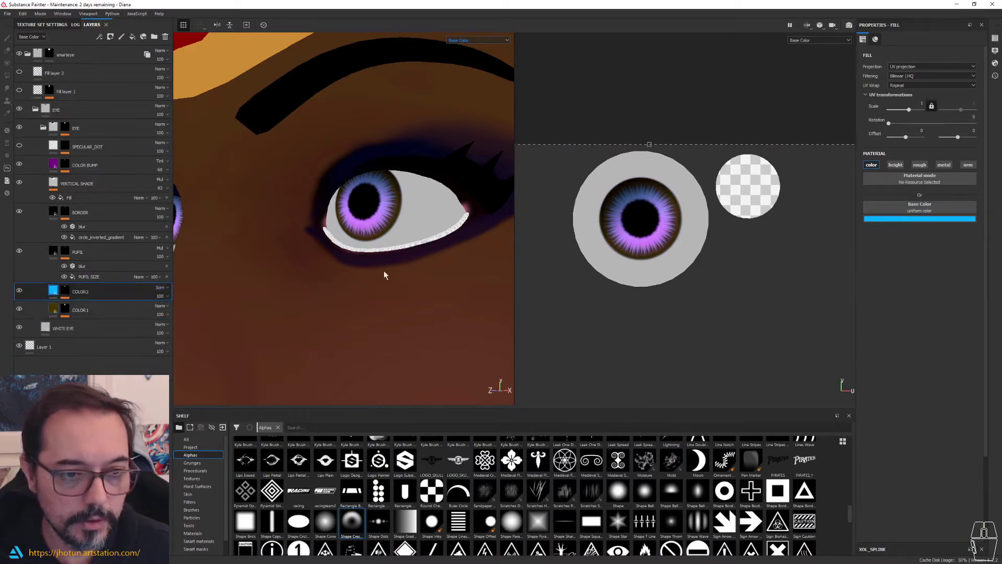
left_click(940, 220)
left_click(942, 271)
left_click(932, 279)
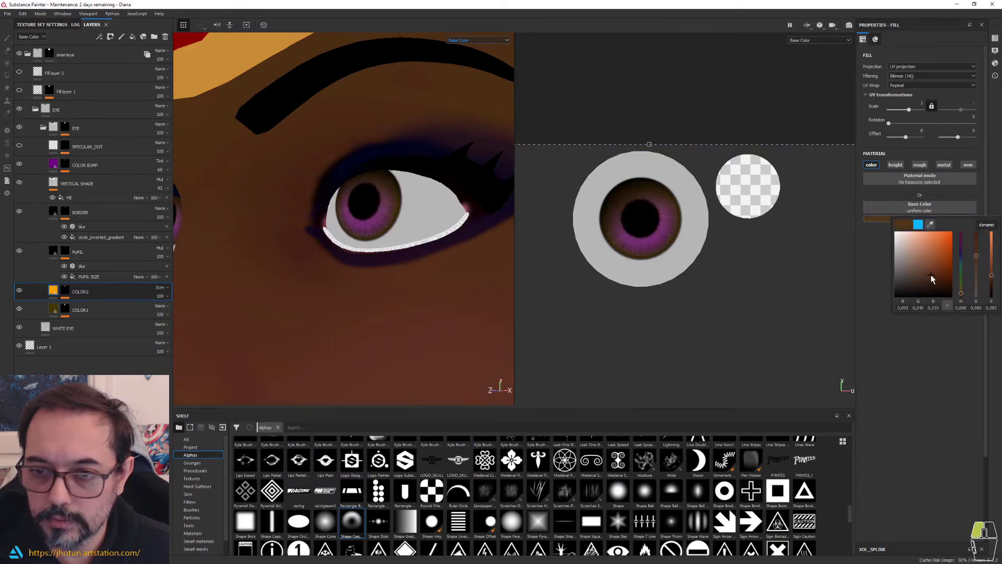
left_click(930, 269)
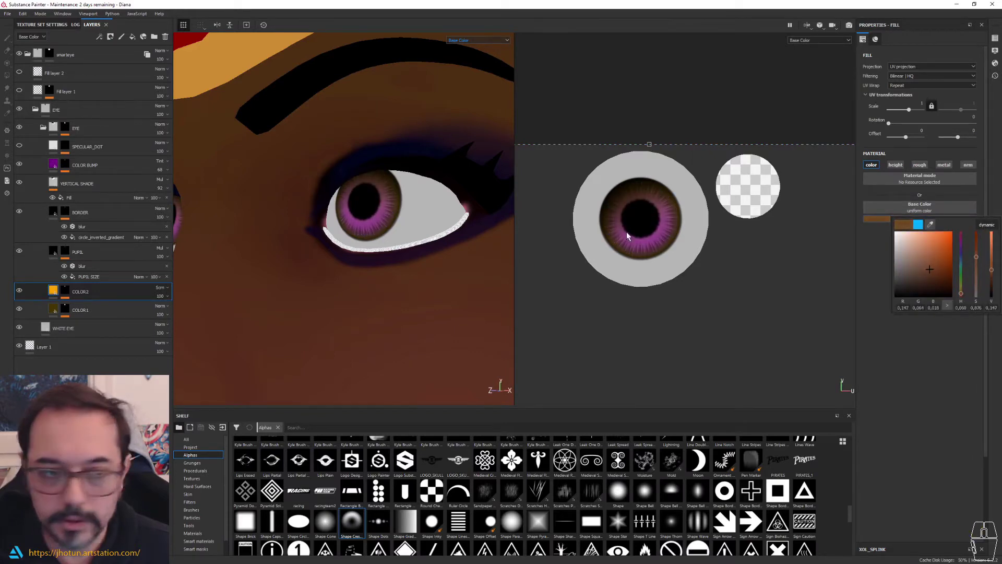
- Change the COLOR BUMP layer's base color from purple to orange-red with RGB about 0.660, 0.072, 0.001
left_click(57, 167)
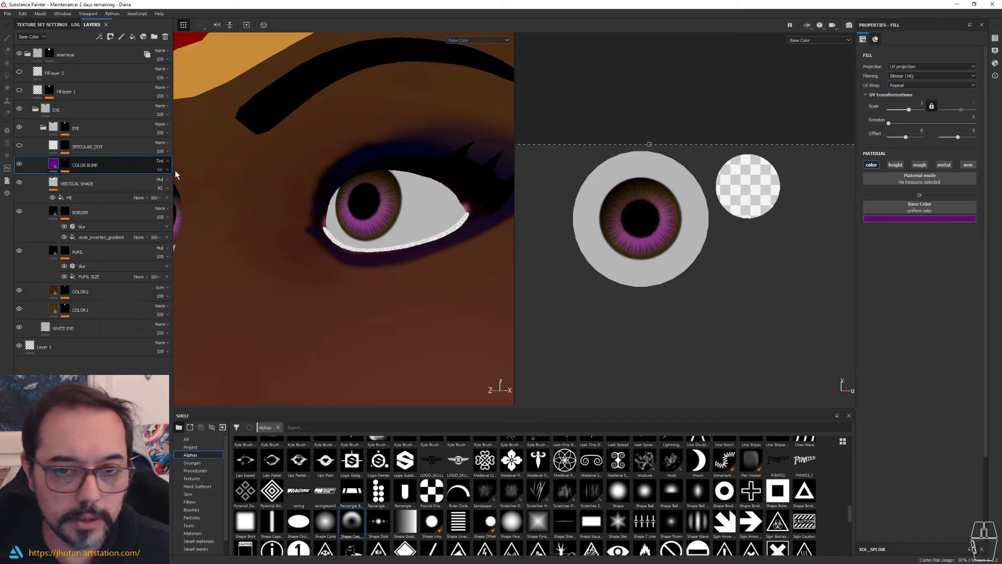
left_click(895, 219)
left_click(962, 288)
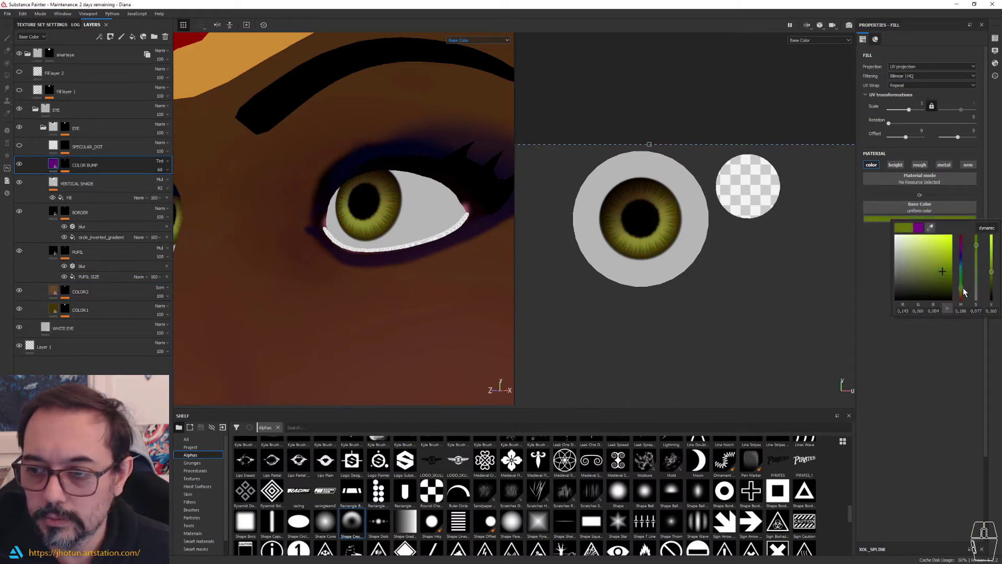
left_click(938, 274)
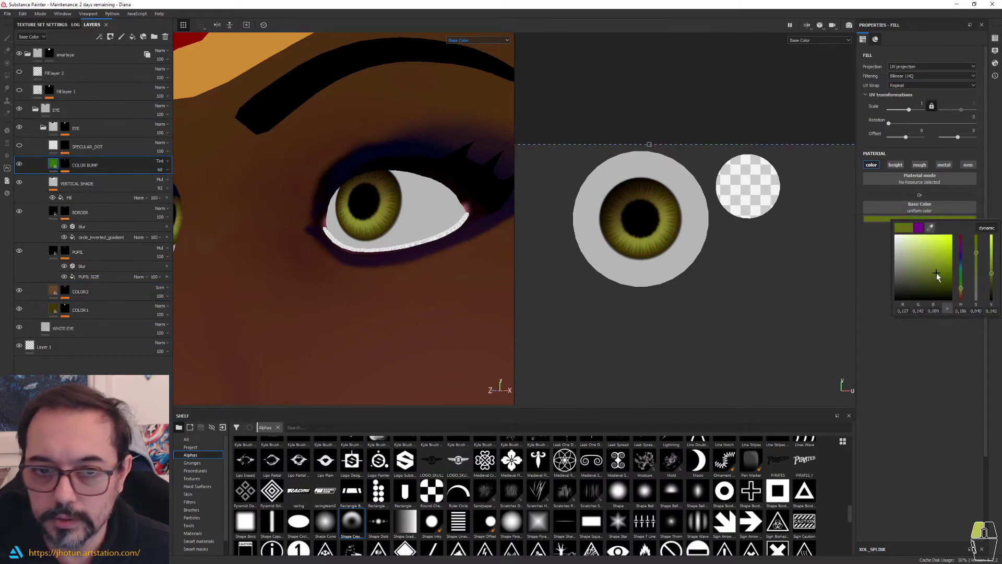
left_click(962, 296)
mouse_move(933, 276)
left_mouse_down()
mouse_move(942, 277)
mouse_move(931, 280)
mouse_move(941, 265)
mouse_move(962, 299)
mouse_move(943, 278)
mouse_move(951, 246)
left_mouse_up()
left_click_drag(962, 298, 961, 303)
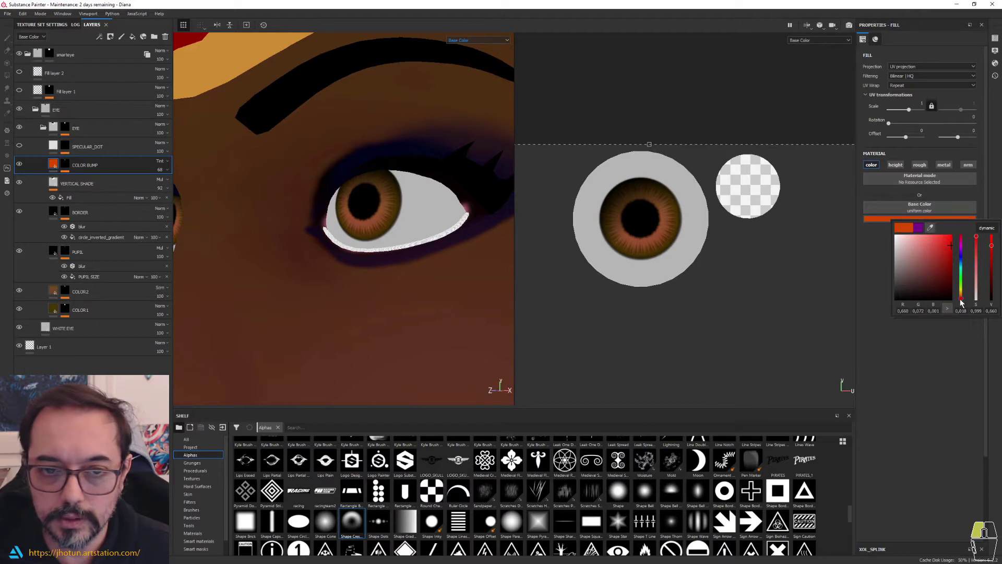
- Set the COLOR2 layer's base color to an orange-brown with RGB about 0.258, 0.106, 0.021 and inspect both eyes on the face
left_click(54, 296)
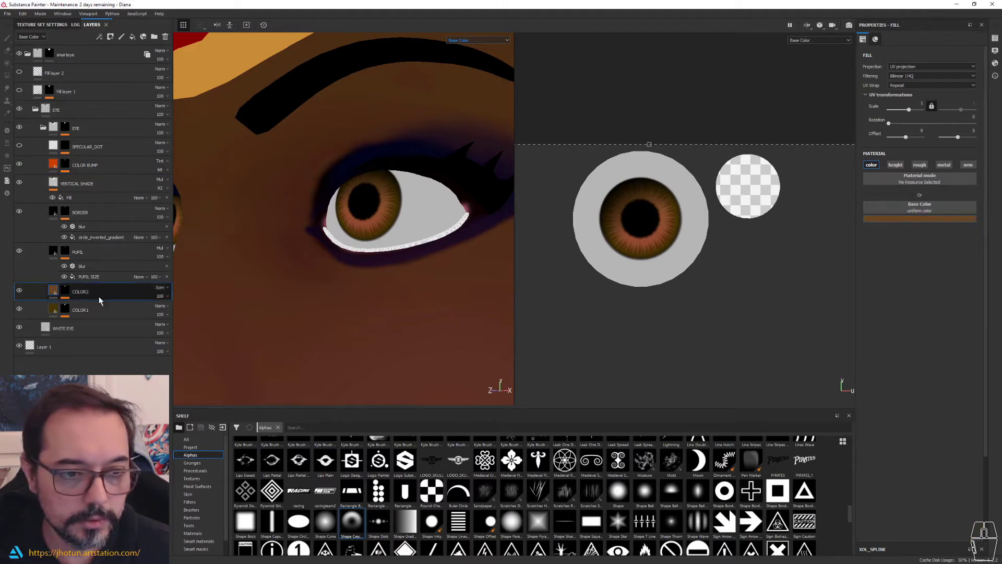
left_click(921, 218)
left_click(932, 266)
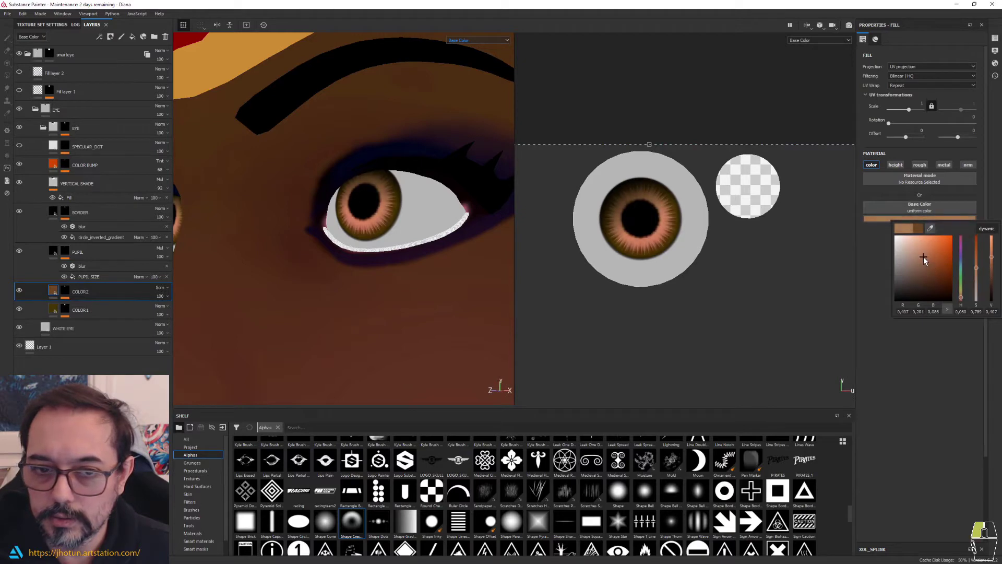
left_click(934, 268)
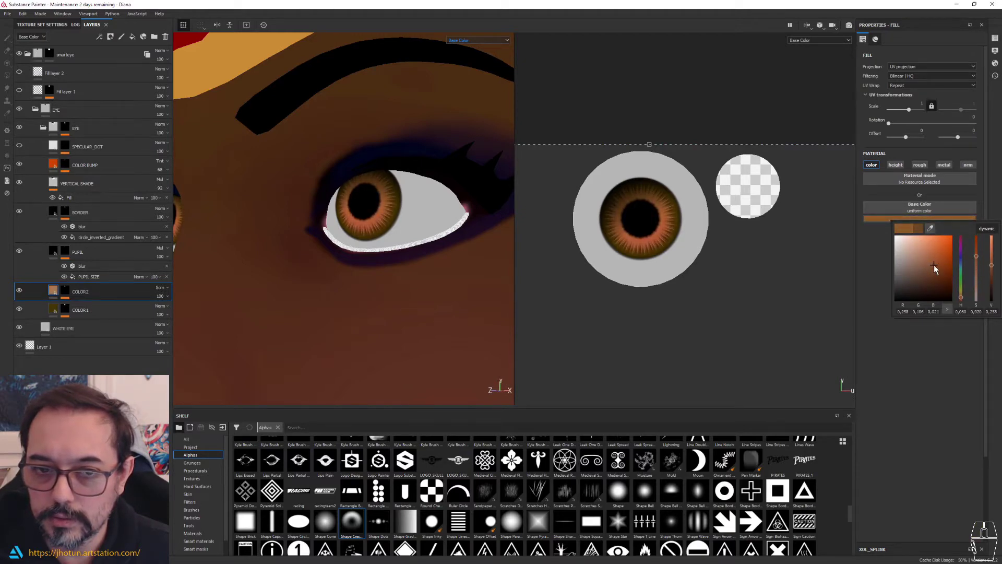
left_click_drag(468, 261, 441, 280, "alt")
right_click_drag(440, 280, 314, 232, "alt")
left_click_drag(315, 232, 372, 251, "alt")
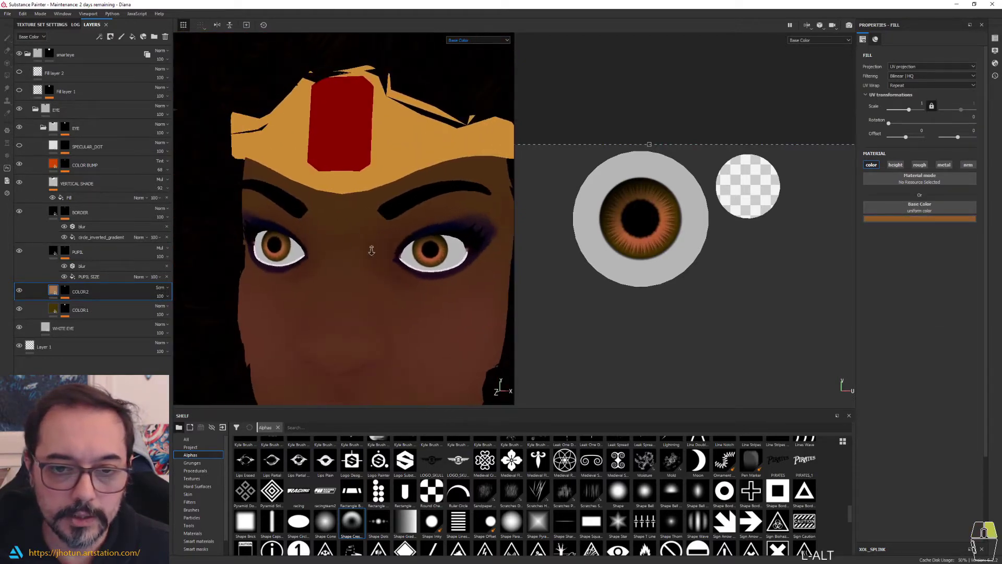
right_click_drag(371, 250, 496, 283, "alt")
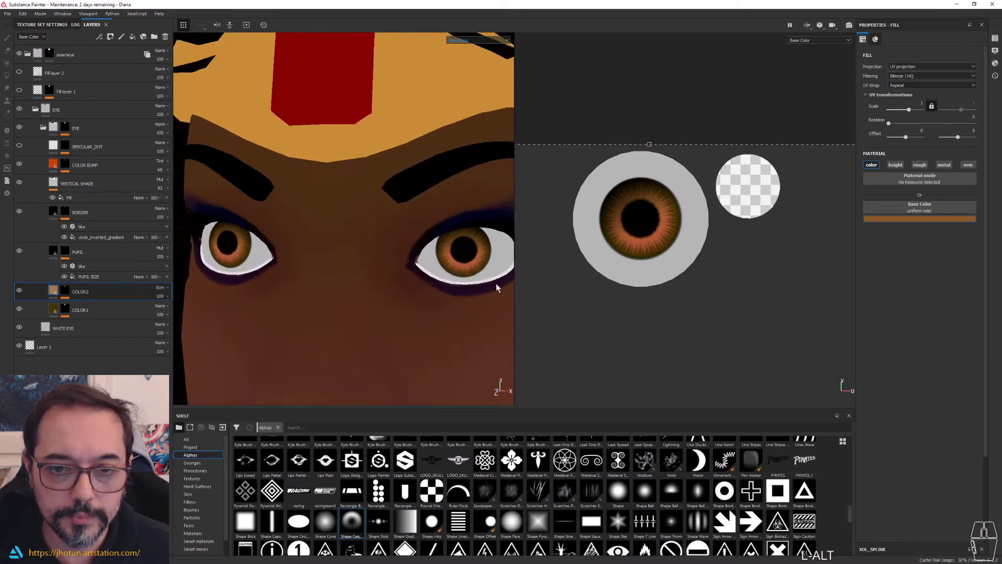
- Shift the COLOR BUMP layer's base color to a saturated bright red
left_click(53, 166)
left_click(935, 218)
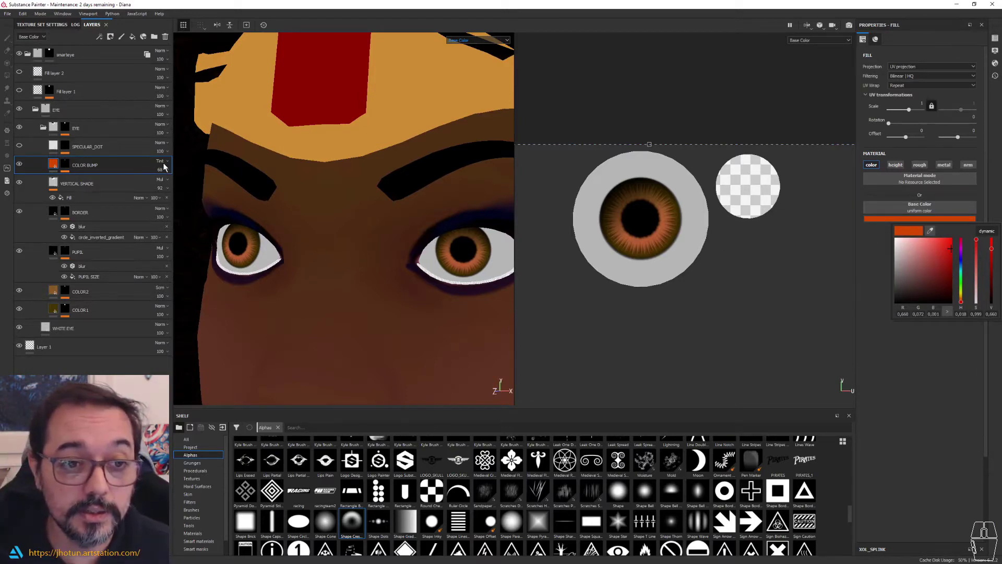
left_click_drag(944, 261, 952, 244)
- Make the SPECULAR_DOT layer visible with its mask's shape fill open for editing, and save the project
left_click(46, 150)
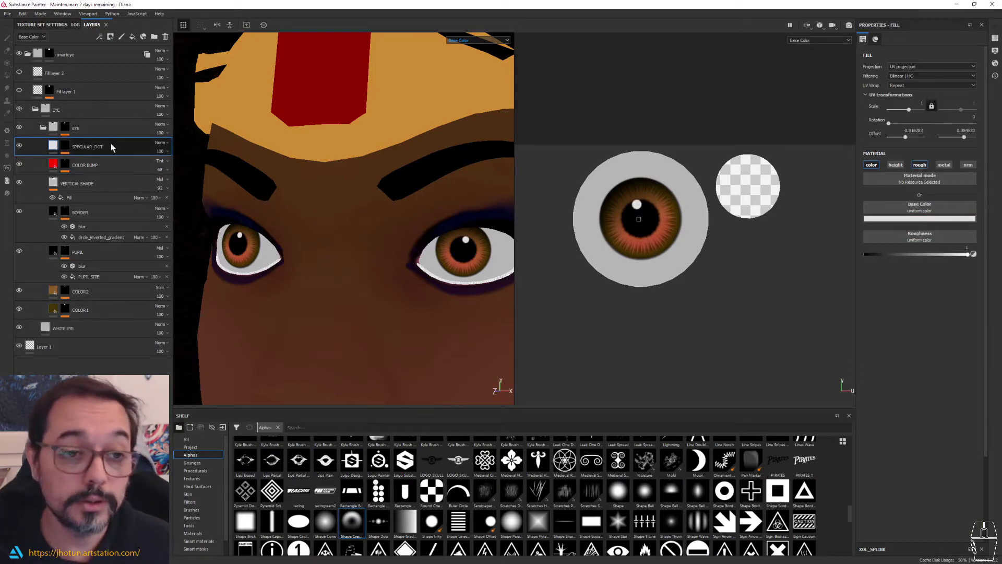
left_click(65, 146)
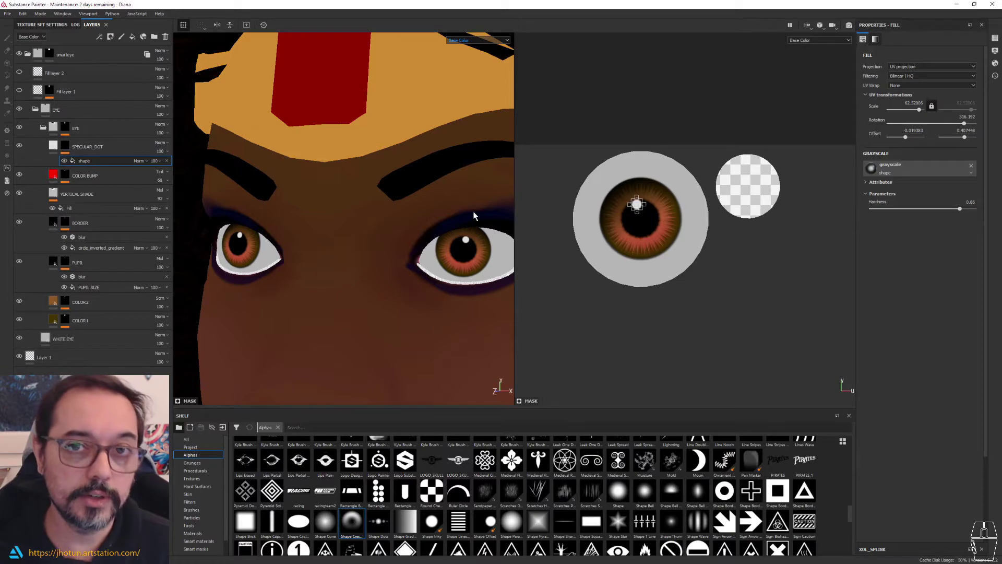
key("p")
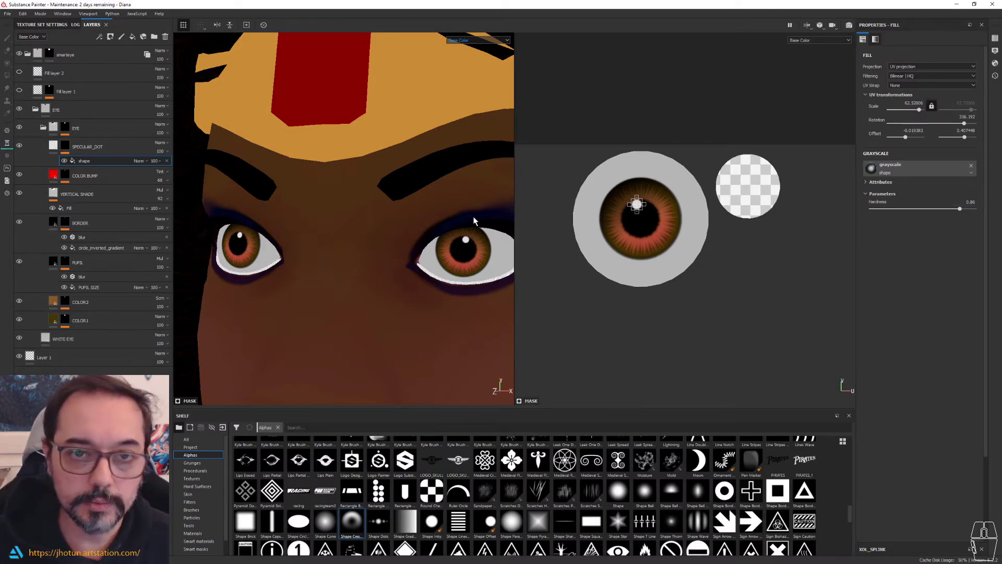
key("ctrl+s")
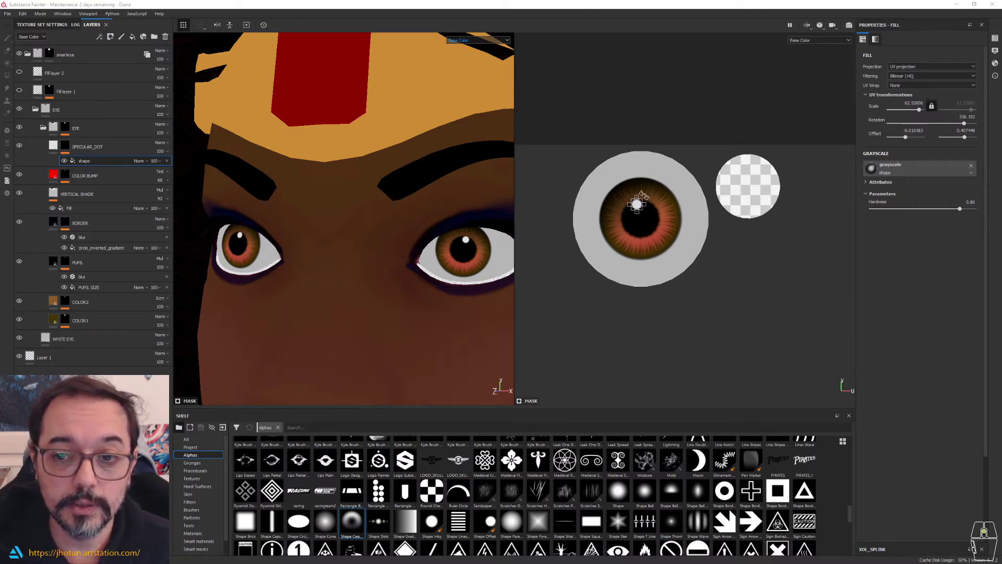
- Try the specular dot beside the pupil's left edge and at the iris's lower-left rim
scroll(637, 202, "down", 3)
scroll(637, 196, "up", 6)
scroll(648, 188, "up", 4)
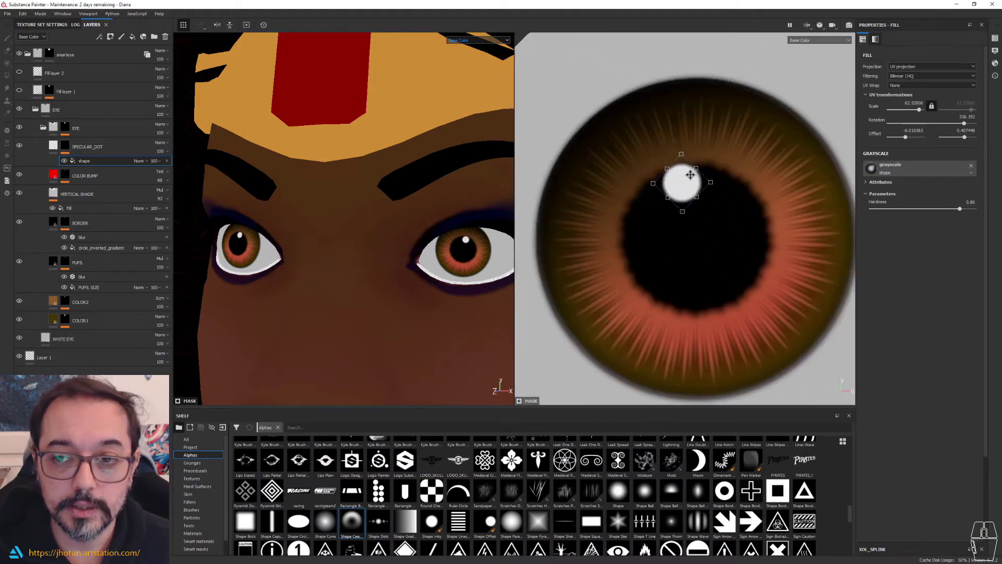
left_click_drag(694, 179, 620, 194)
left_click_drag(222, 201, 347, 187, "alt")
left_click_drag(616, 194, 610, 223)
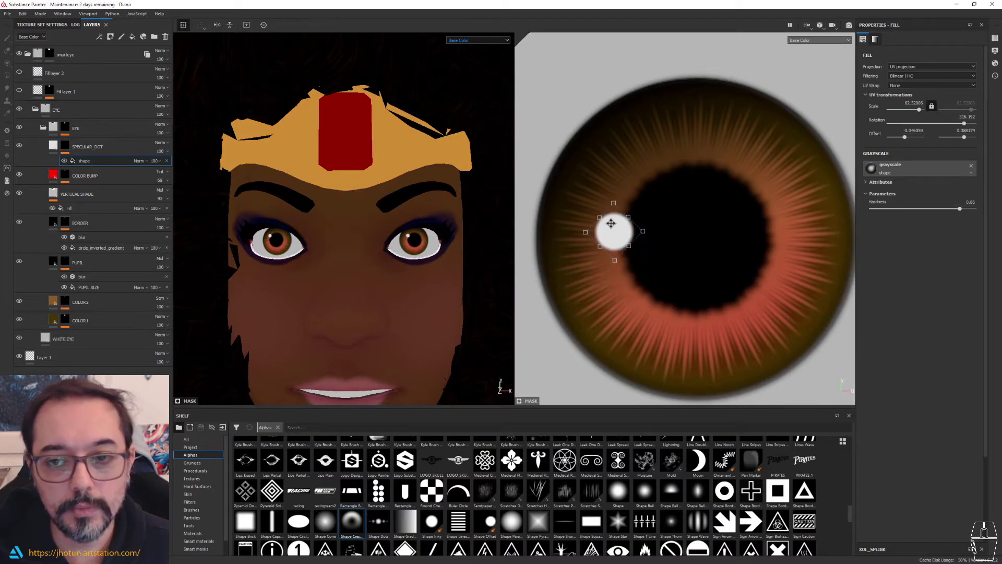
scroll(712, 224, "down", 4)
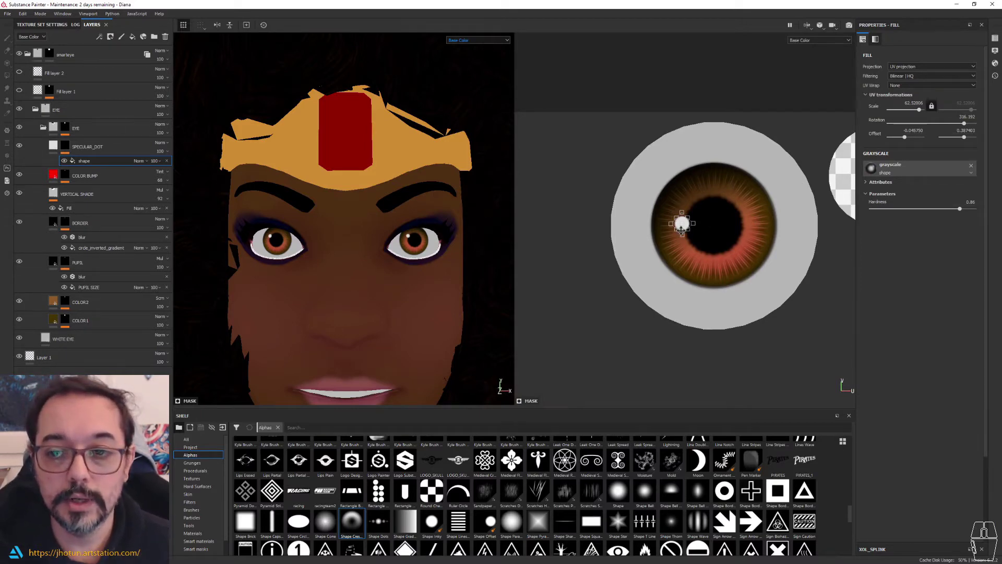
left_click_drag(686, 228, 659, 250)
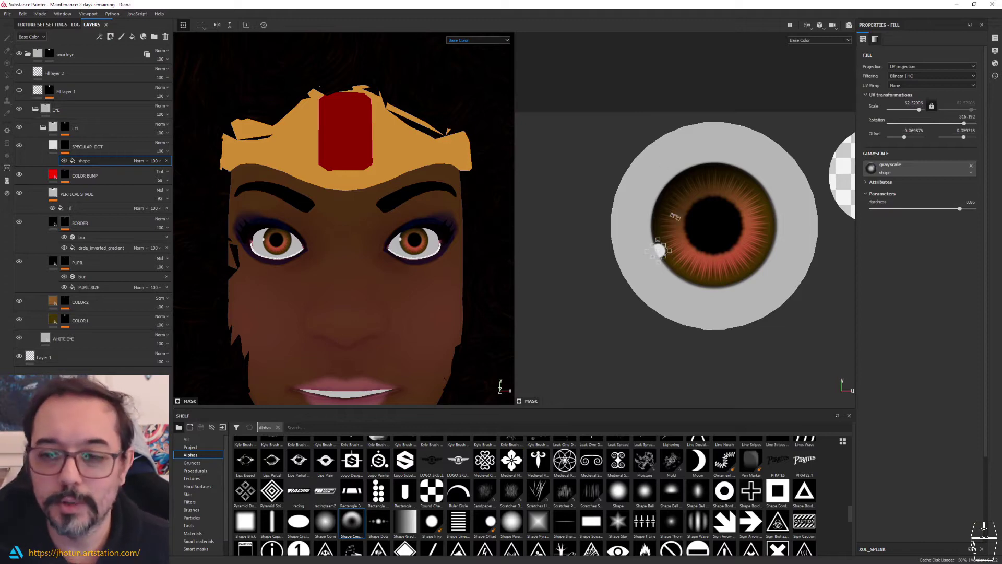
- Place the specular dot at the pupil's upper-right edge after trying the upper-left, and shrink it to a UV scale of about 78.4
left_click_drag(660, 251, 725, 199)
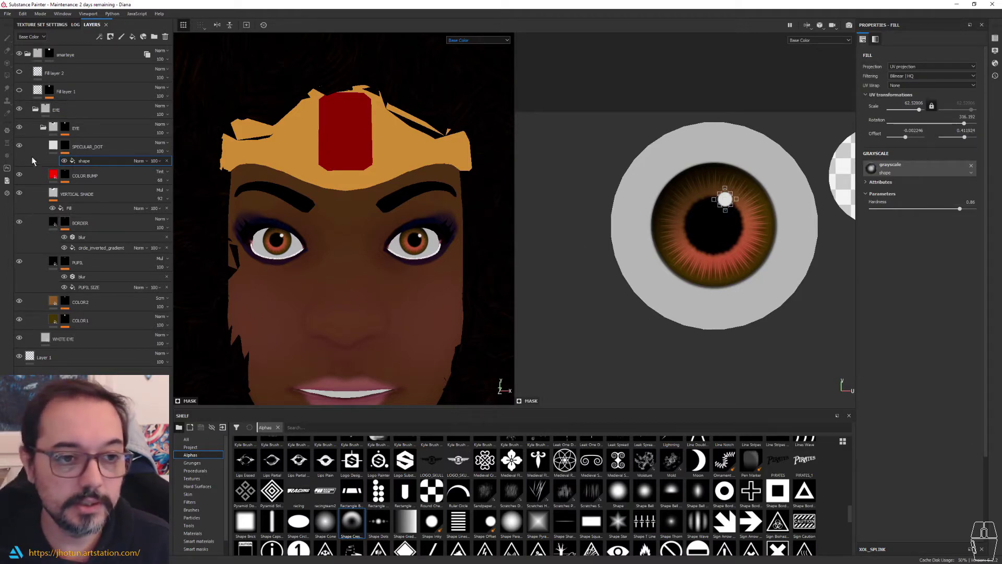
left_click(73, 194)
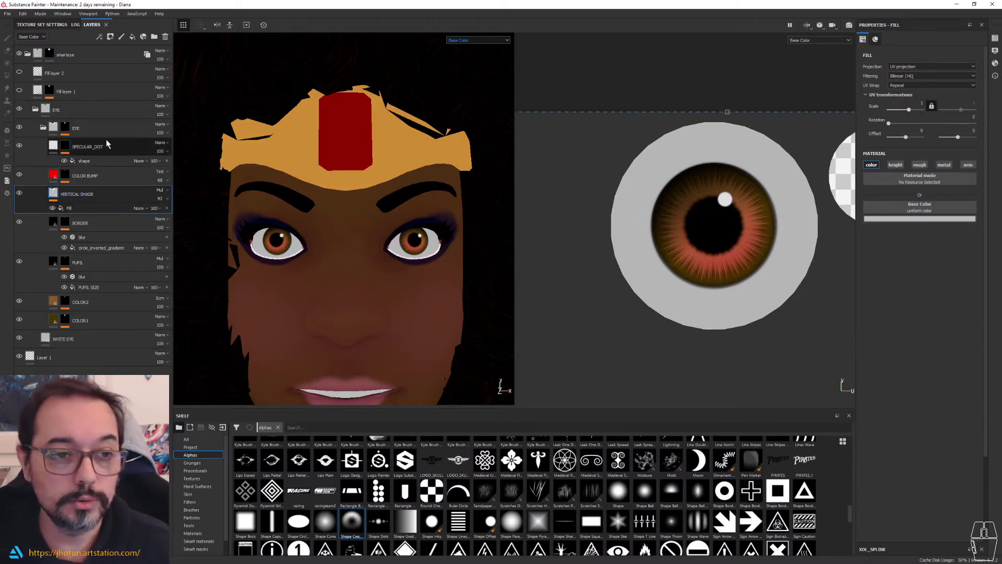
left_click(86, 160)
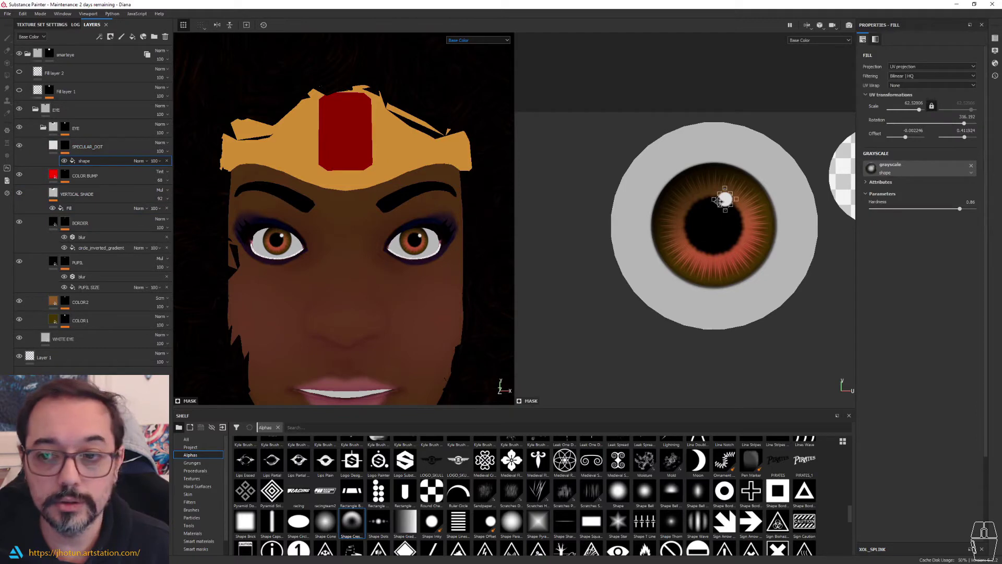
left_click_drag(725, 199, 701, 208)
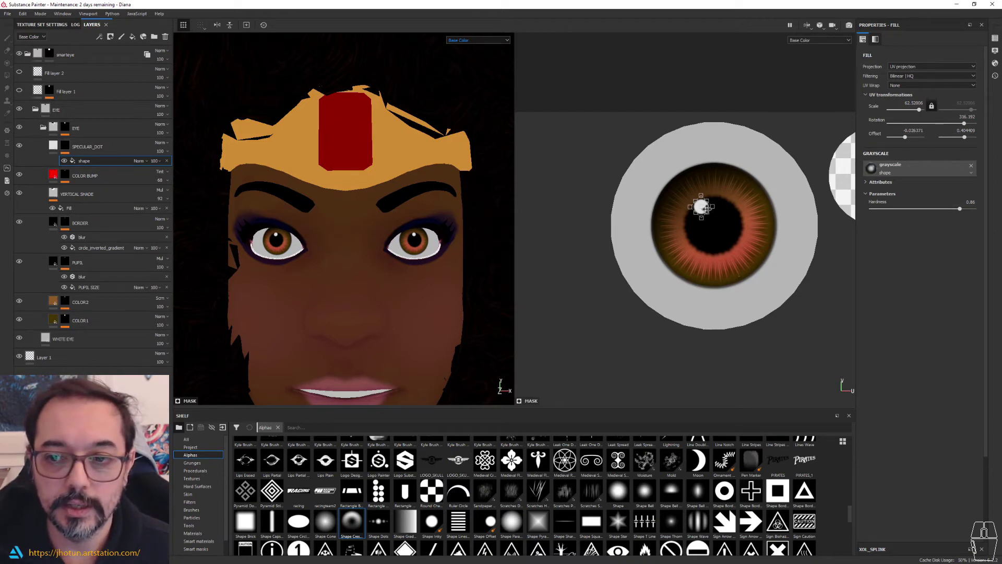
left_click_drag(701, 209, 736, 197)
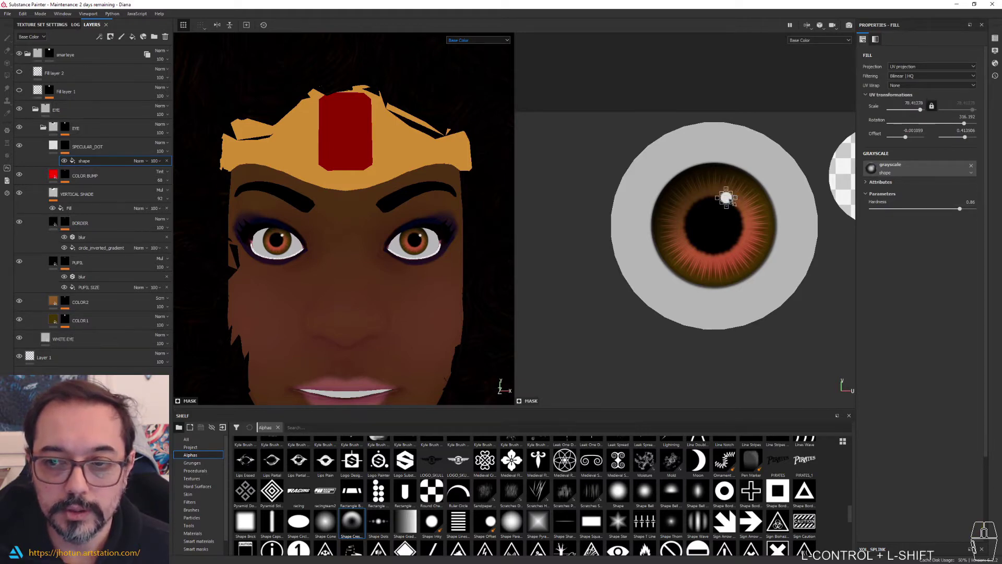
- Nudge the specular dot slightly toward the pupil's centre and check the highlight on the whole face
scroll(727, 197, "down", 2)
scroll(723, 201, "up", 4)
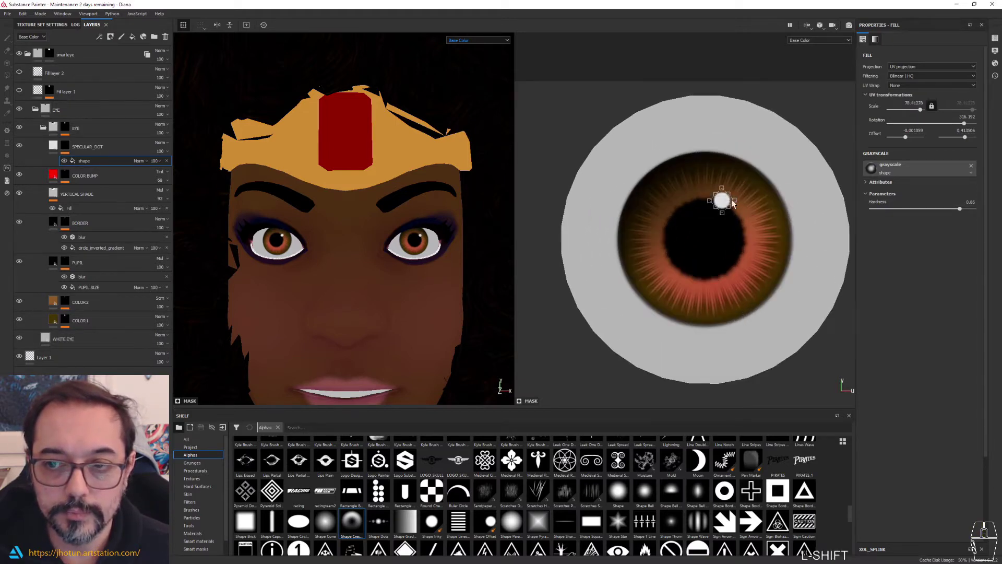
left_click_drag(723, 205, 718, 208, "shift")
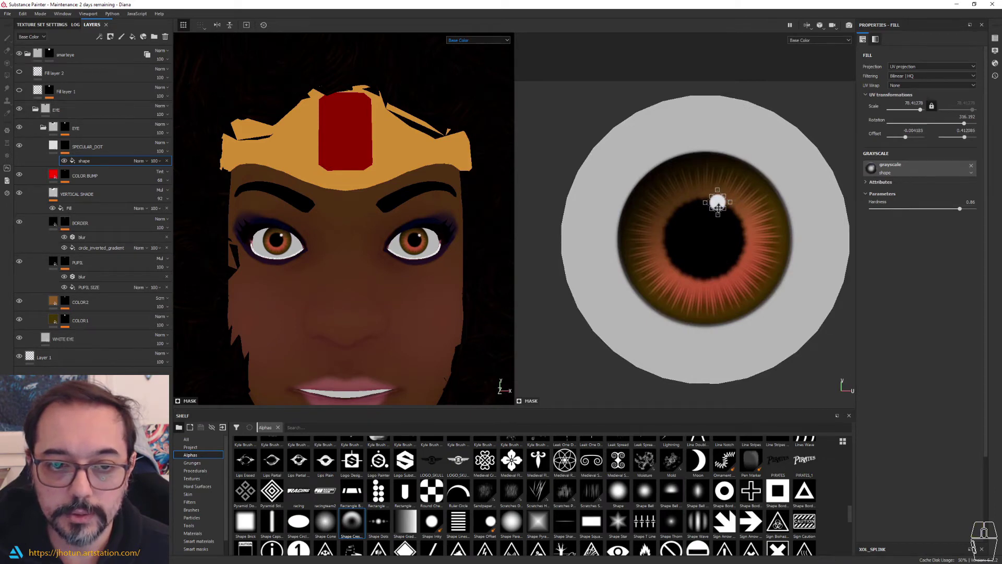
scroll(351, 255, "down", 4)
left_click_drag(294, 235, 288, 233, "alt")
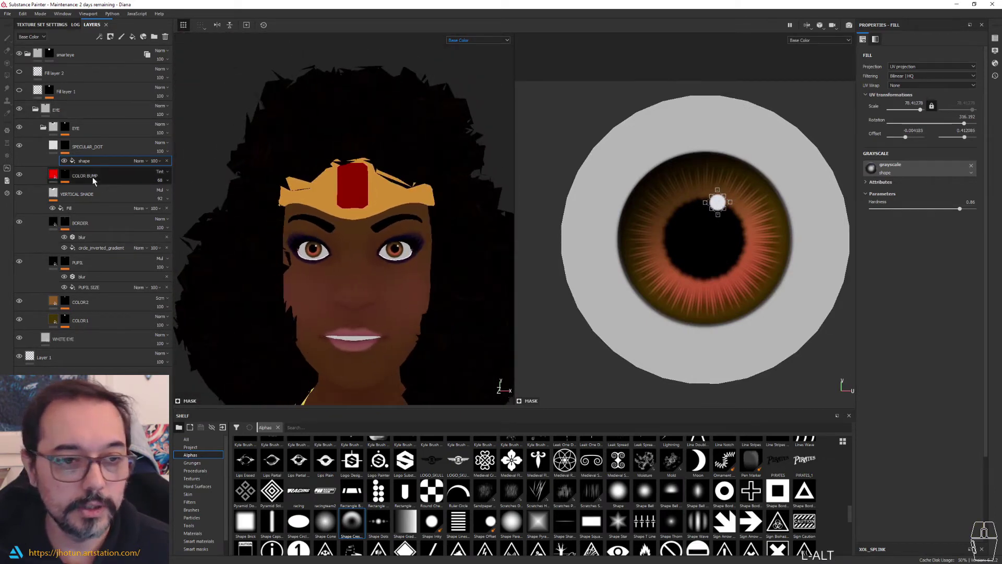
- Hide the SPECULAR_DOT layer and display the model in the lit Material view, framed on the eyes
left_click(19, 146)
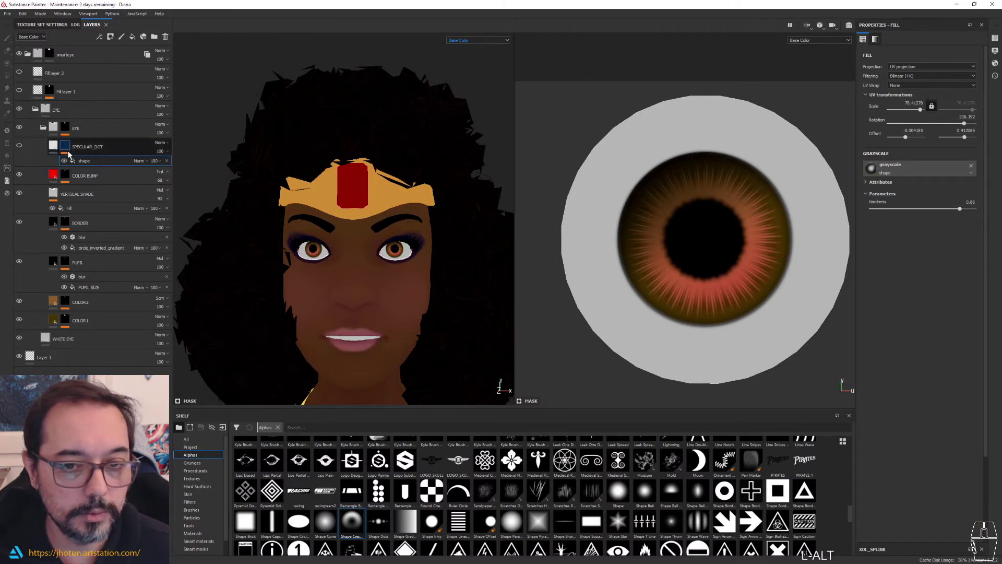
left_click(490, 40)
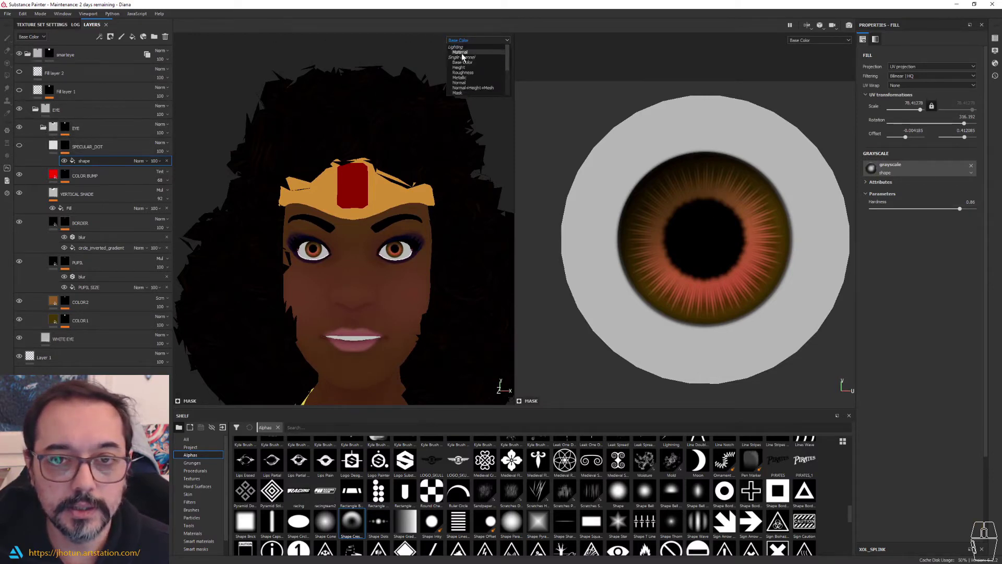
left_click(461, 52)
right_click_drag(409, 251, 627, 334, "alt")
left_click_drag(472, 278, 450, 280, "alt")
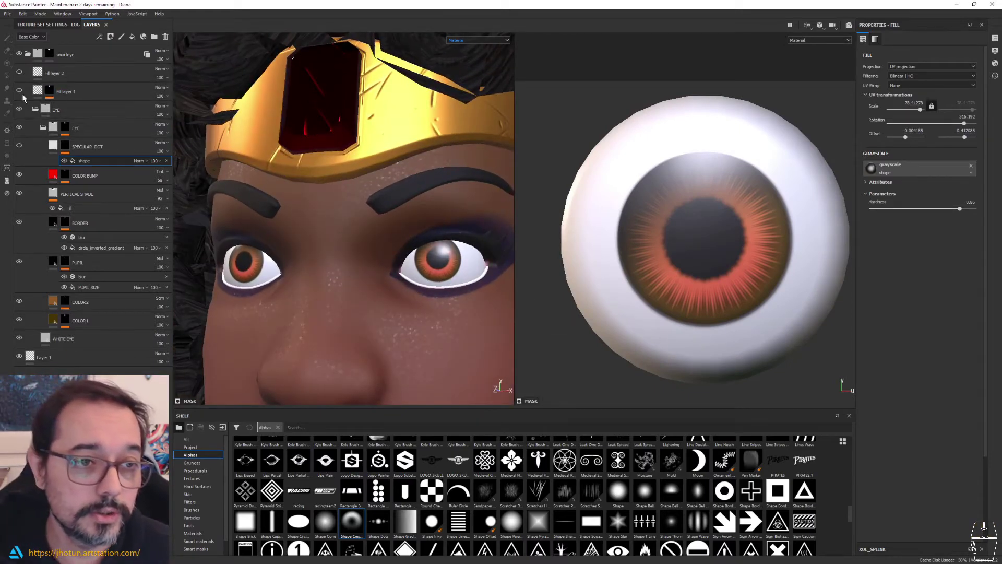
- Show Fill layer 2 above the EYE group and set its roughness to about 0.04
left_click(20, 73)
left_click(64, 78)
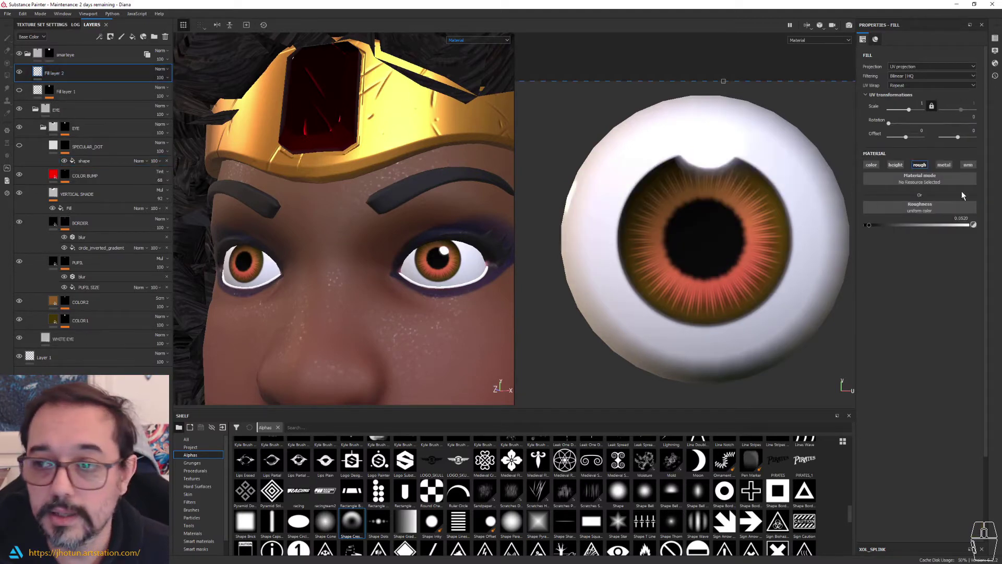
mouse_move(876, 224)
left_mouse_down()
mouse_move(957, 227)
mouse_move(874, 230)
mouse_move(939, 238)
mouse_move(859, 235)
mouse_move(870, 232)
left_mouse_up()
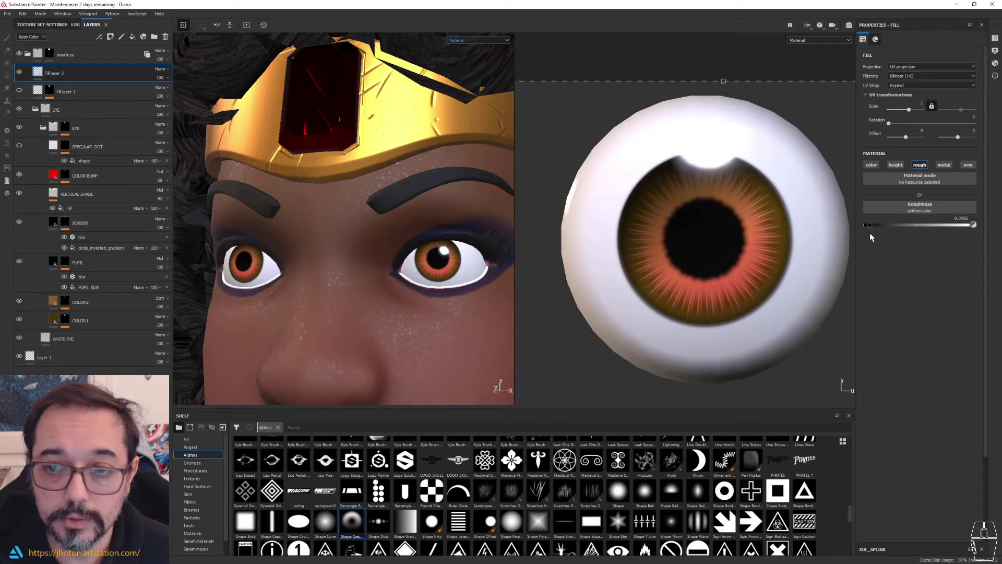
- Examine the glossy highlight on the eye up close and from slightly different angles
left_click_drag(439, 261, 534, 269, "alt")
right_click_drag(491, 264, 443, 248, "alt")
left_click_drag(442, 250, 383, 245, "alt")
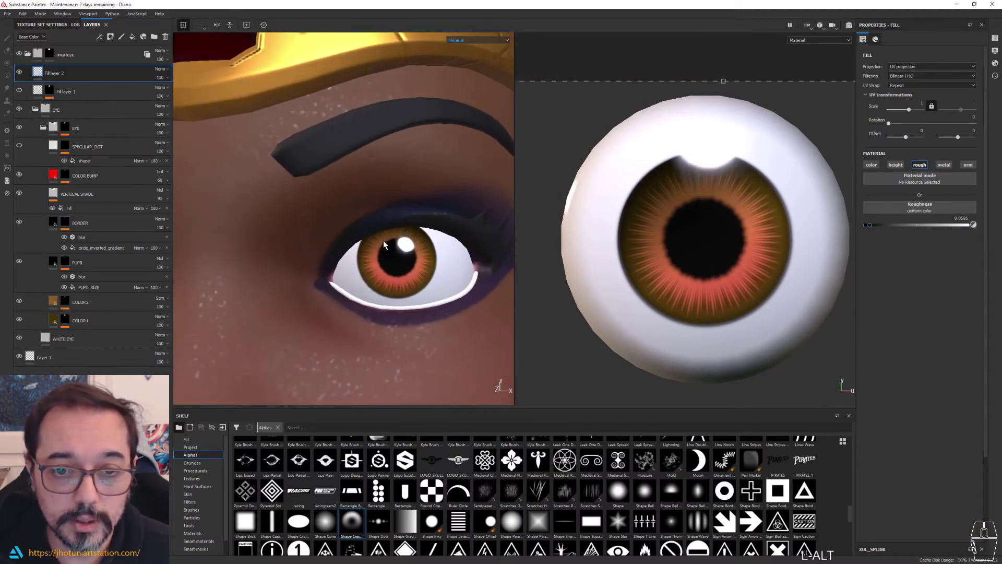
scroll(404, 245, "up", 3, "alt")
right_click_drag(450, 256, 402, 255, "alt")
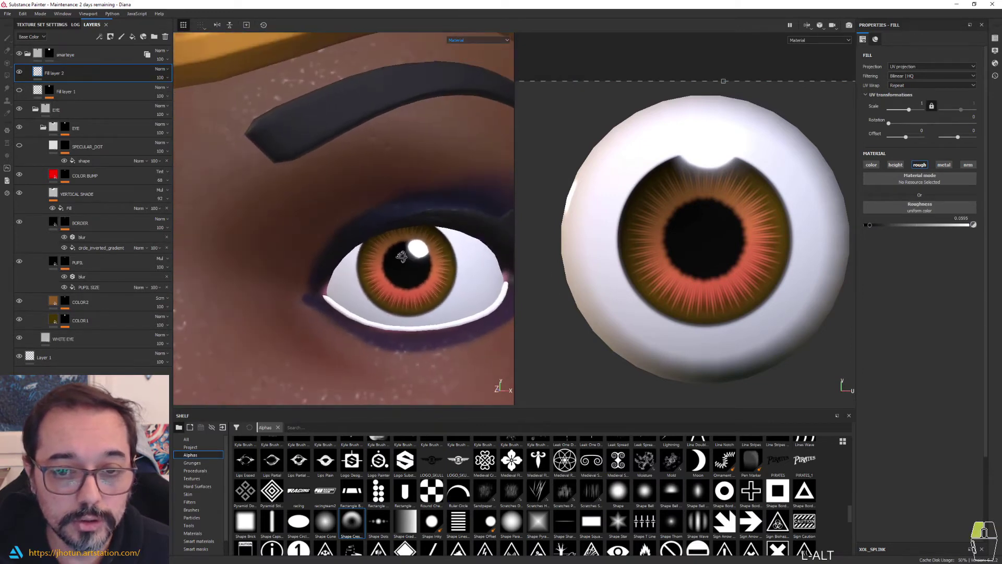
left_click_drag(402, 256, 398, 254, "alt")
middle_click_drag(459, 224, 398, 215, "alt")
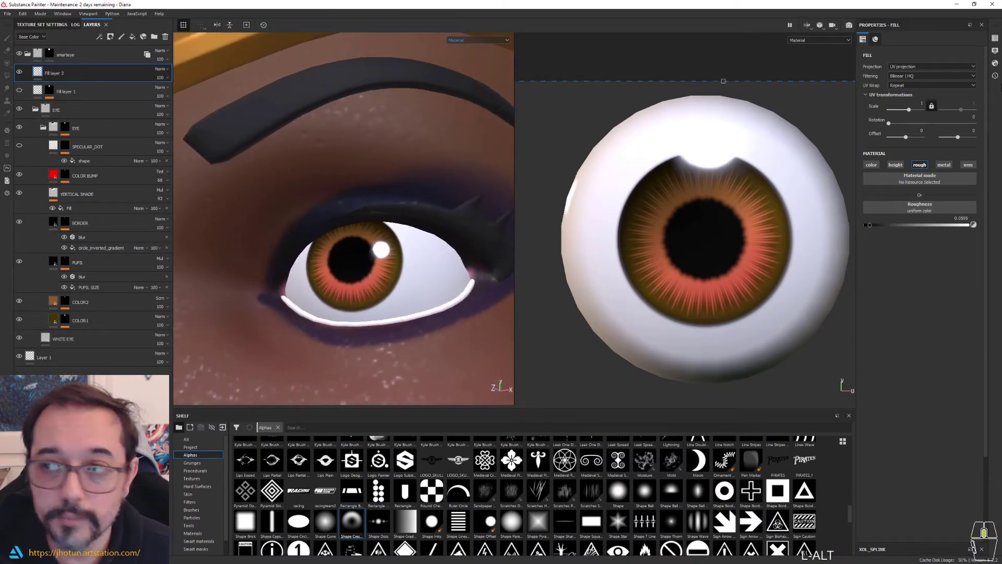
- Change the viewport's environment map to Tomoco Studio and check its reflection on the eye
left_click(995, 52)
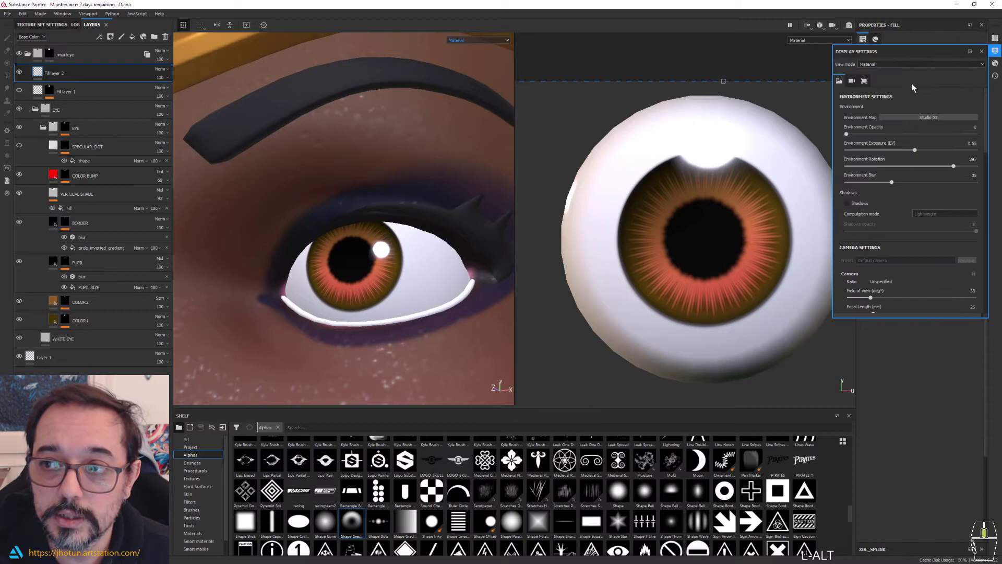
left_click(926, 118)
scroll(942, 196, "down", 2)
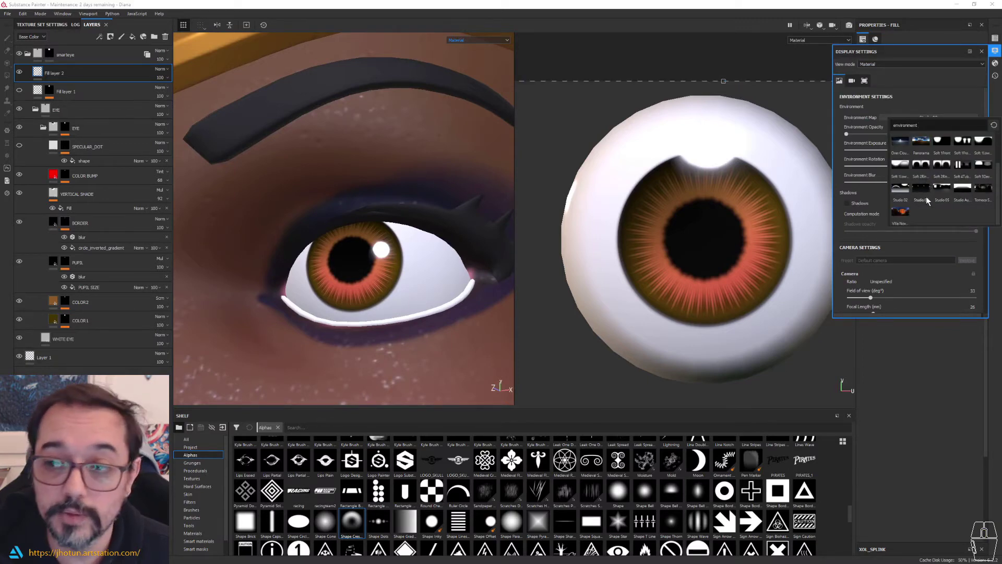
left_click(983, 192)
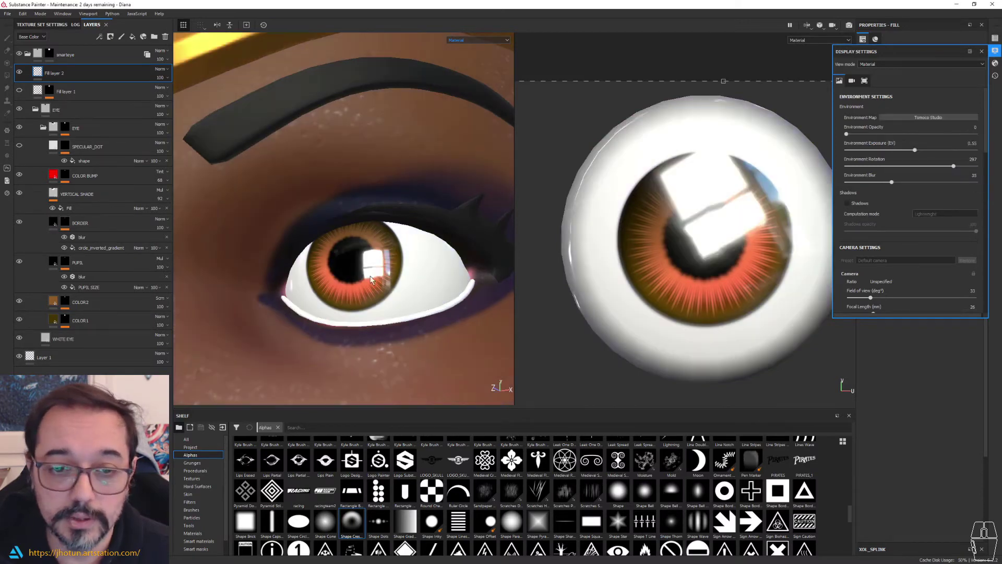
left_click_drag(399, 281, 390, 301, "alt")
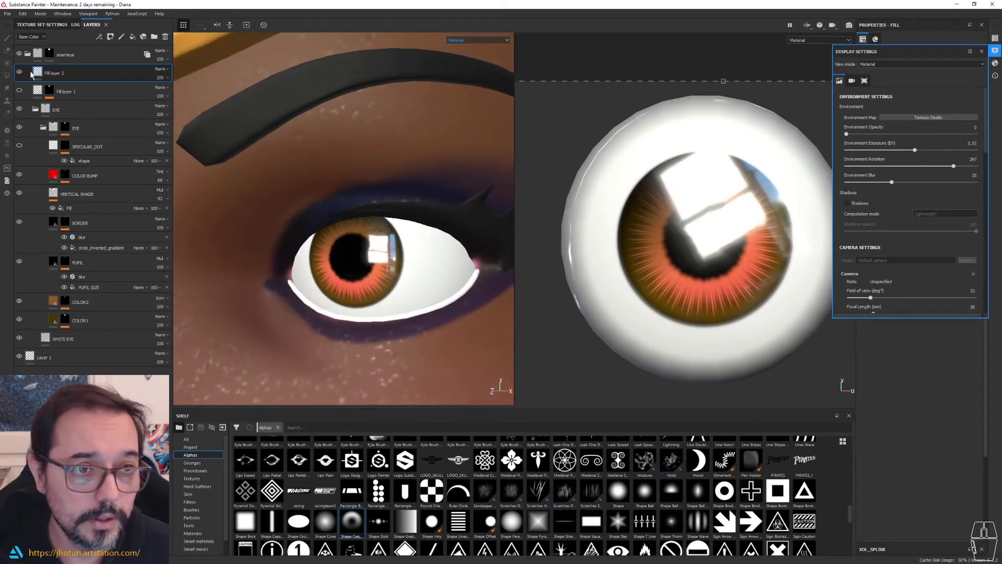
- Show Fill layer 1 and display its properties to check the sphere normal map assigned to its normal channel
left_click(61, 93)
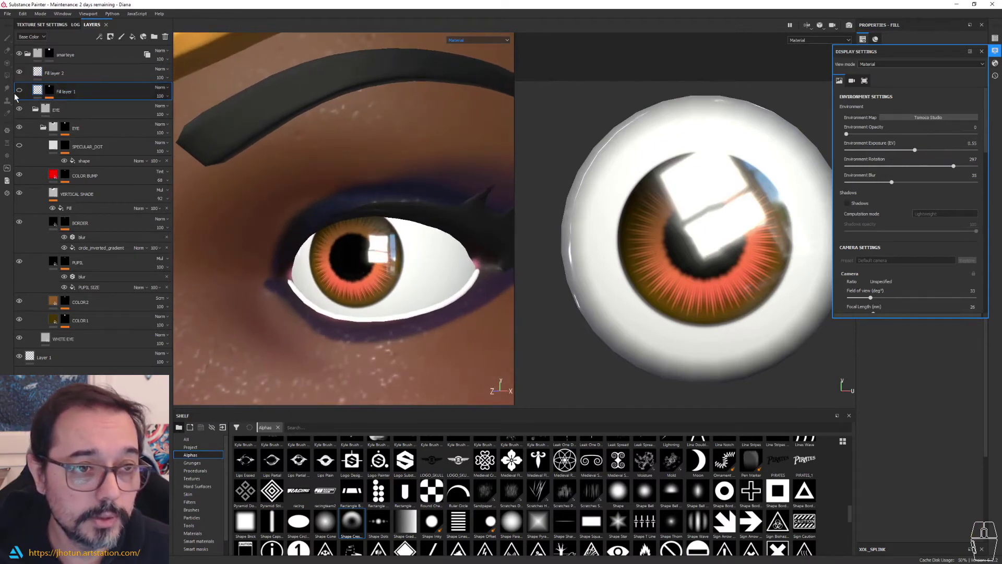
left_click(20, 91)
left_click(38, 91)
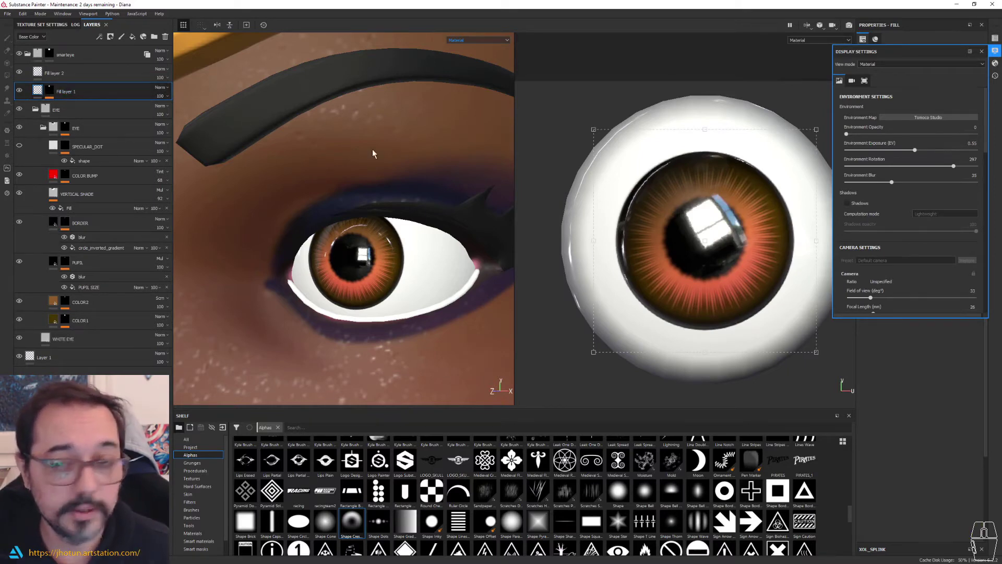
left_click(995, 51)
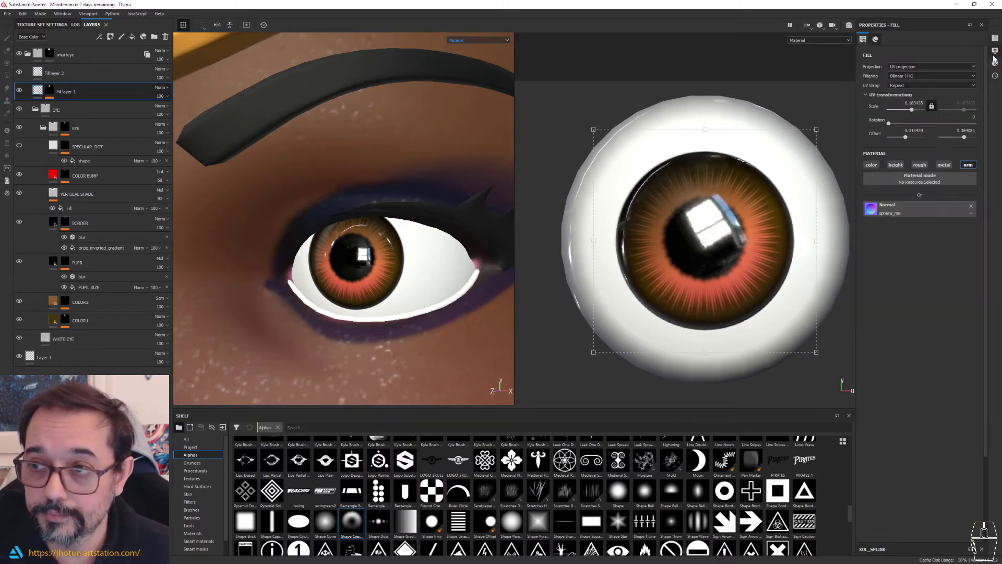
left_click(872, 211)
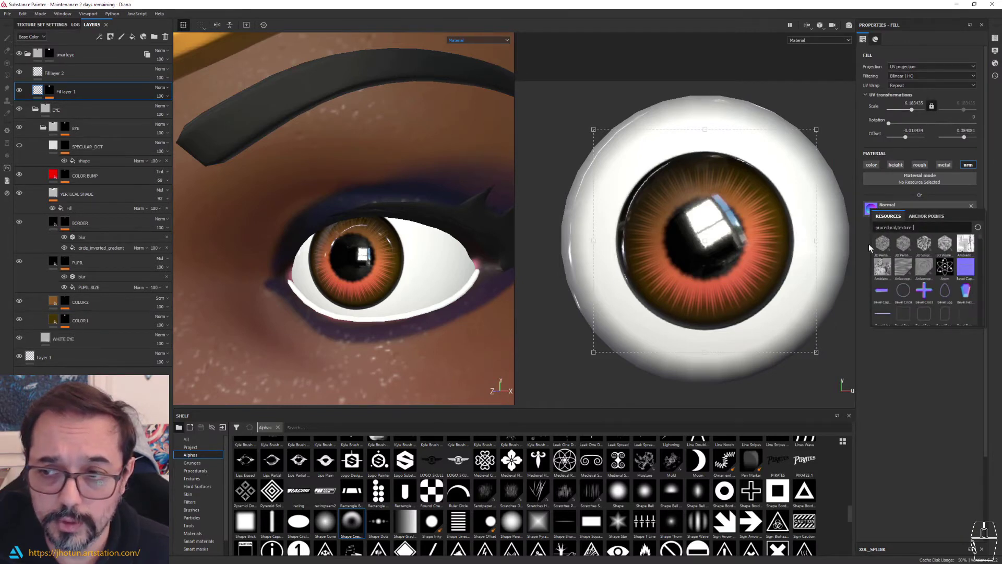
left_click(871, 211)
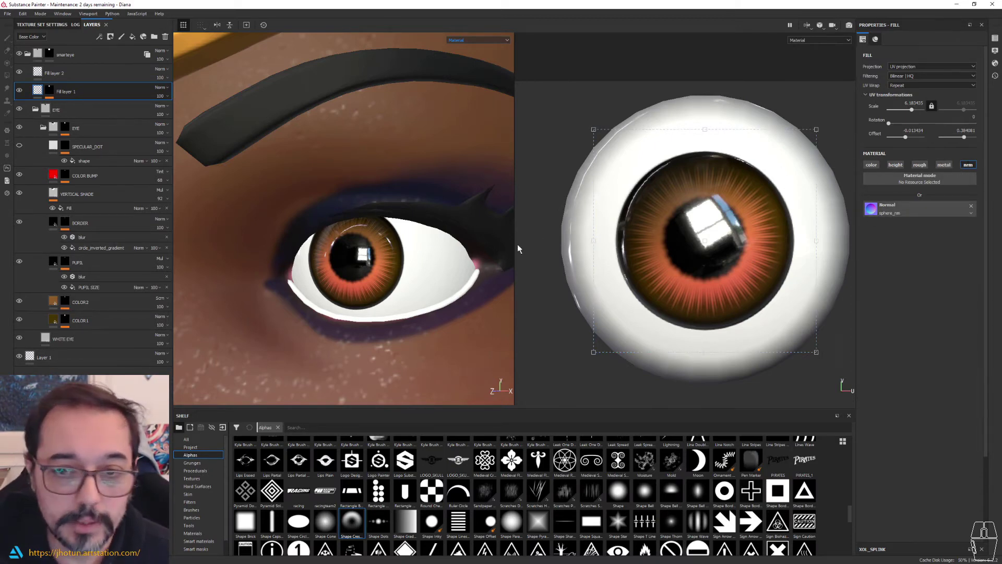
- Expand the mask effects of Fill layer 1, select its shape fill and display the Normal channel in the viewports
left_click(48, 91)
key("ctrl+v")
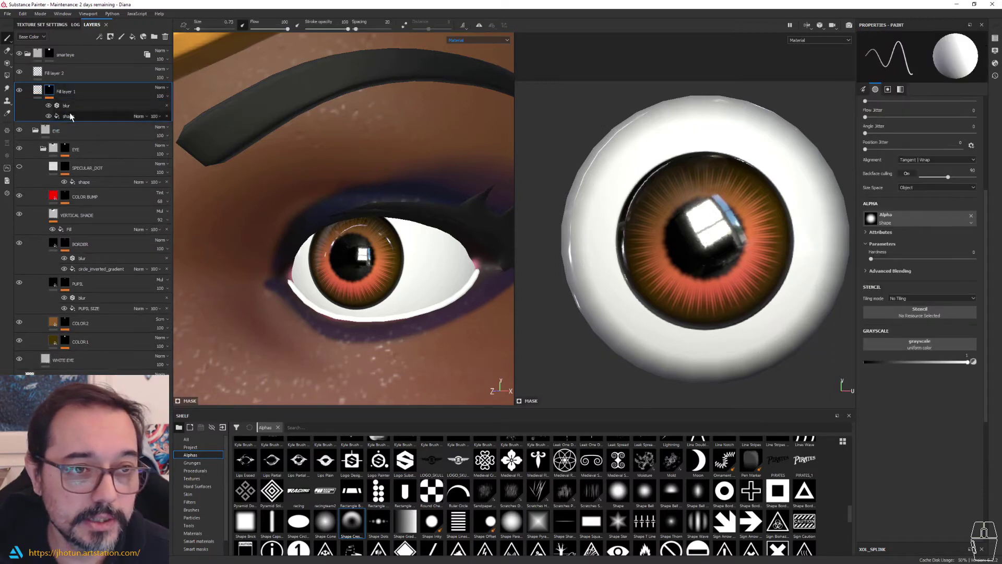
left_click(67, 117)
left_click(455, 40)
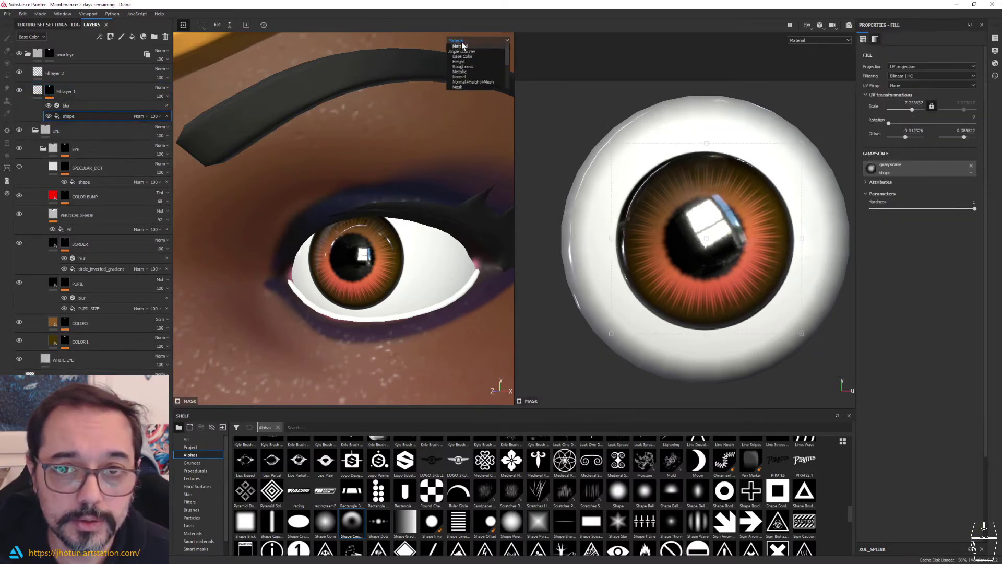
left_click(473, 84)
left_click_drag(385, 259, 366, 249, "alt")
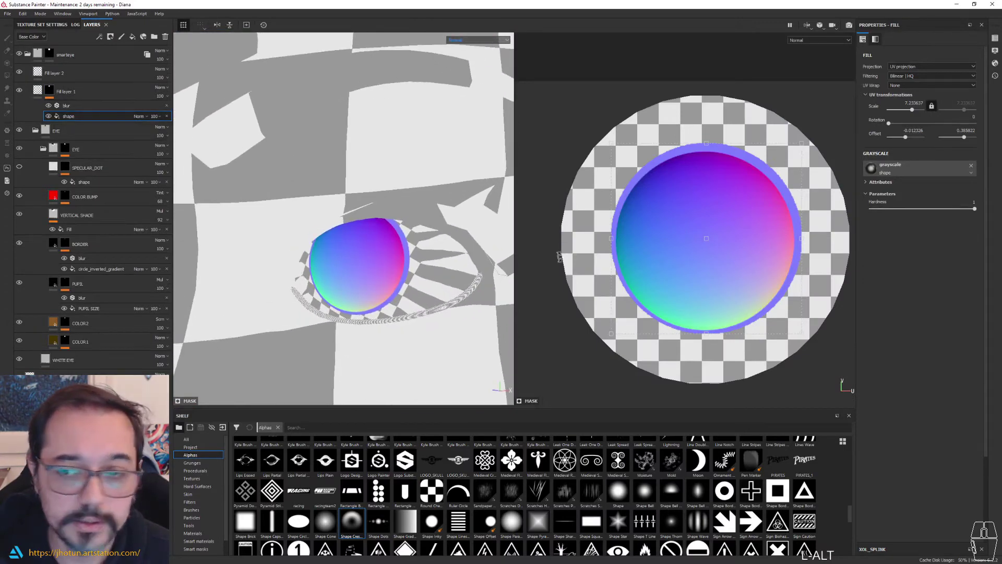
- Centre the circular shape mask around the normal-map sphere and resize it to a UV scale of about 7.36
mouse_move(709, 242)
left_mouse_down()
mouse_move(709, 252)
mouse_move(713, 239)
left_mouse_up()
key("ctrl+shift")
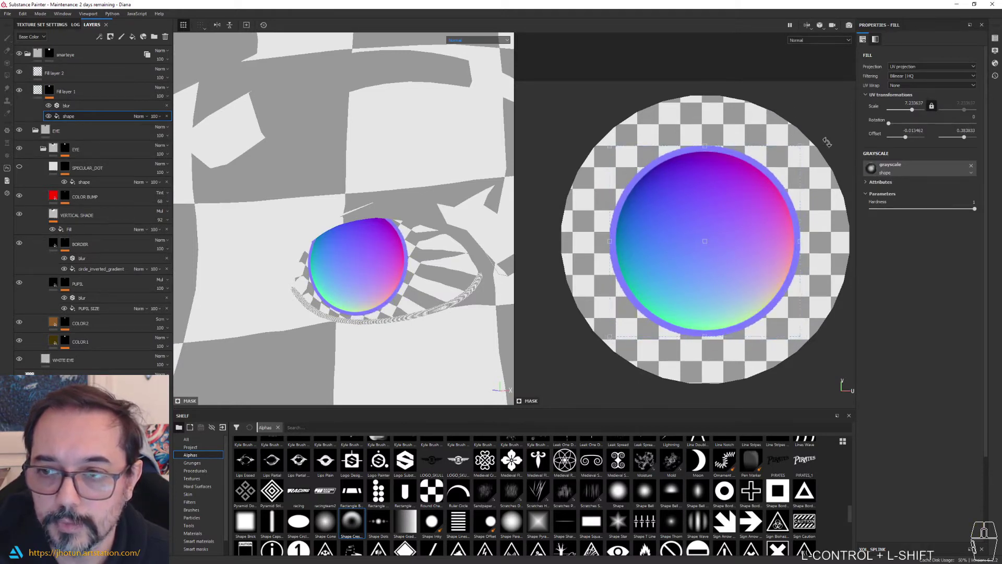
left_click_drag(801, 334, 780, 332, "ctrl+shift")
left_click_drag(745, 253, 746, 252, "shift")
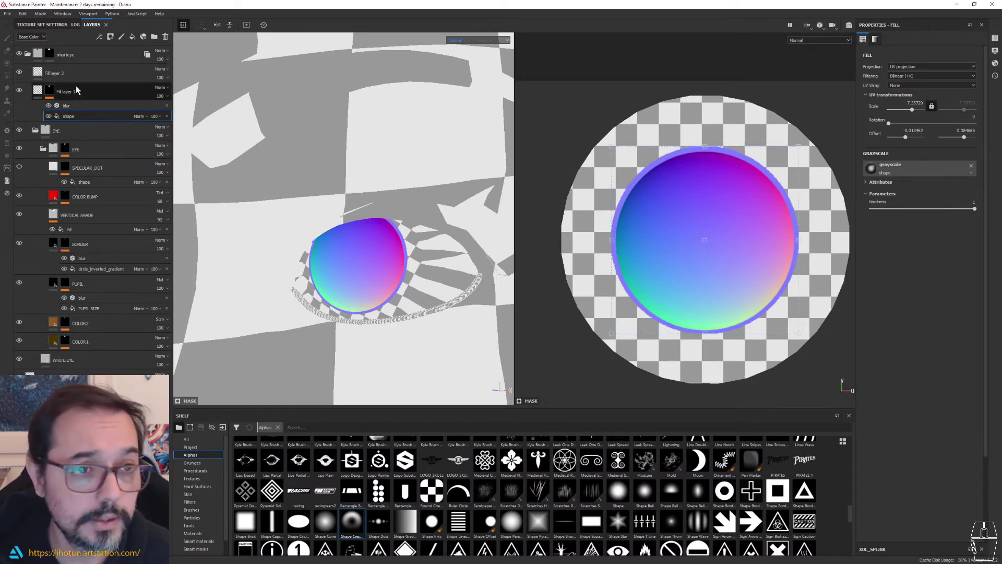
- Soften the mask's edge by trying the blur intensity and setting the shape's hardness to 0.94
left_click(79, 105)
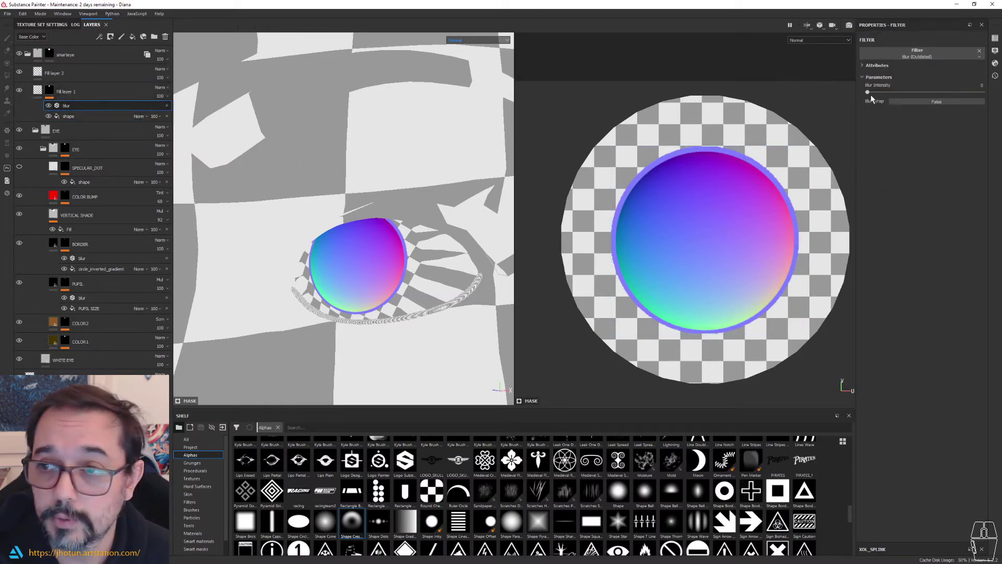
mouse_move(868, 92)
left_mouse_down()
mouse_move(882, 91)
mouse_move(861, 88)
left_mouse_up()
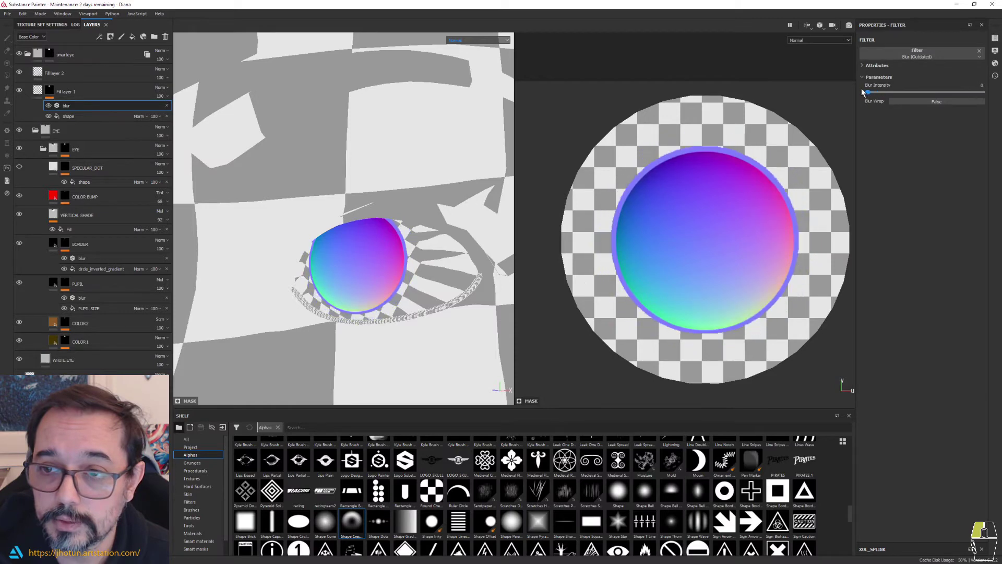
left_click(79, 115)
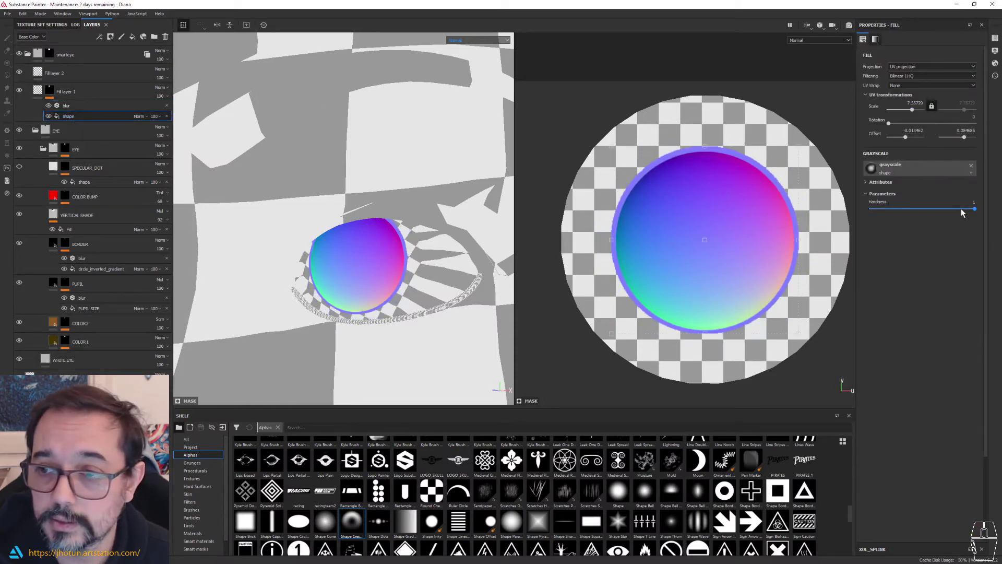
left_click_drag(965, 210, 969, 209)
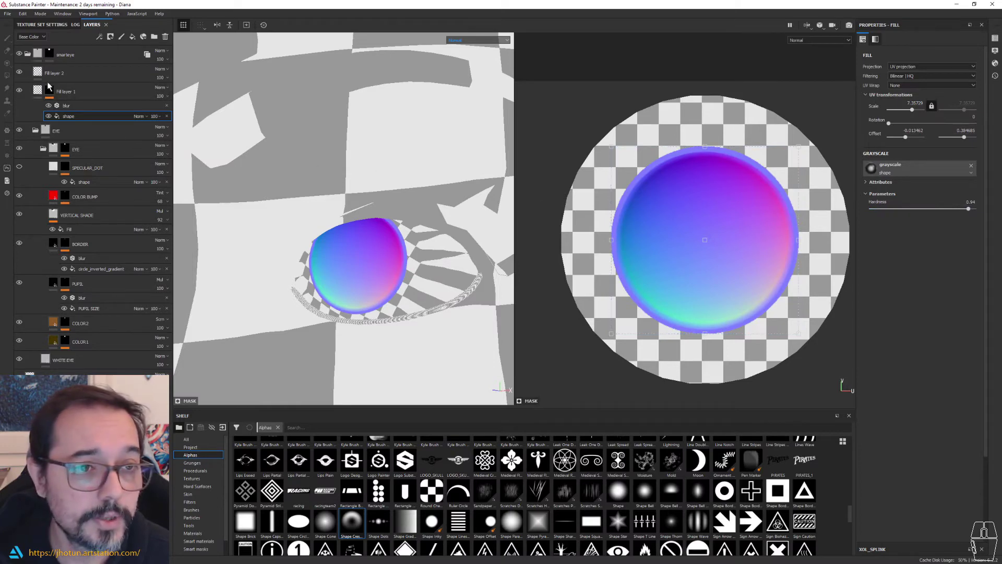
- Return the viewports to the lit Material view and turn the model to see the eye from the side
left_click(478, 40)
left_click(466, 53)
left_click_drag(489, 271, 349, 220, "alt")
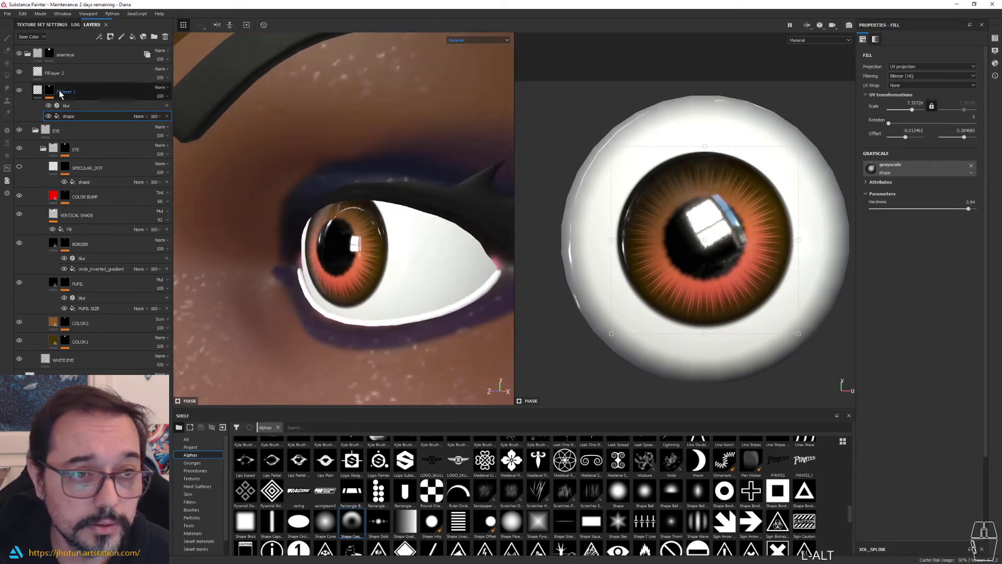
- Compare the eye's reflection with Fill layer 1 hidden and shown while viewing the face from several angles
left_click(19, 90)
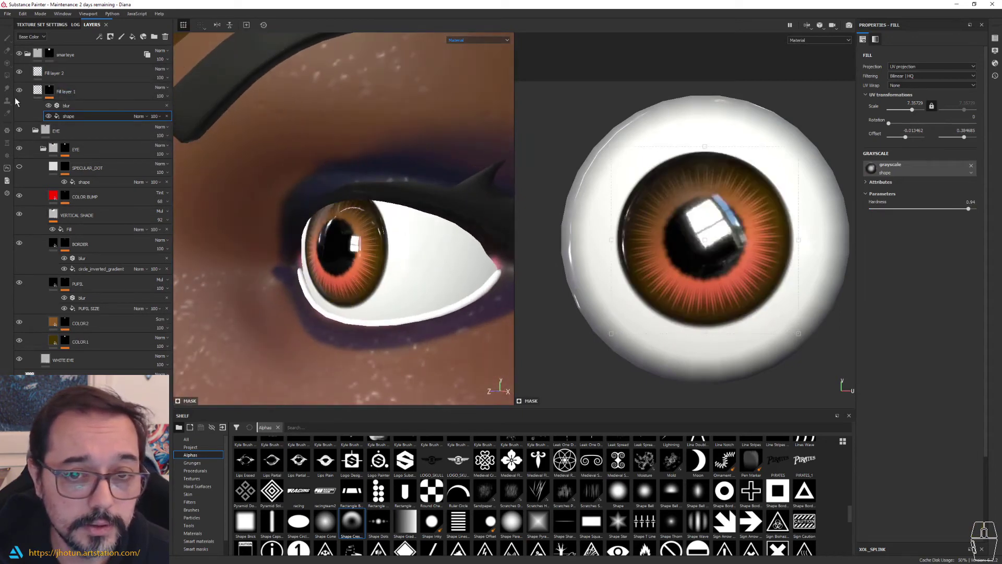
left_click(15, 98)
left_click_drag(287, 226, 440, 236, "alt")
right_click_drag(440, 236, 381, 180, "alt")
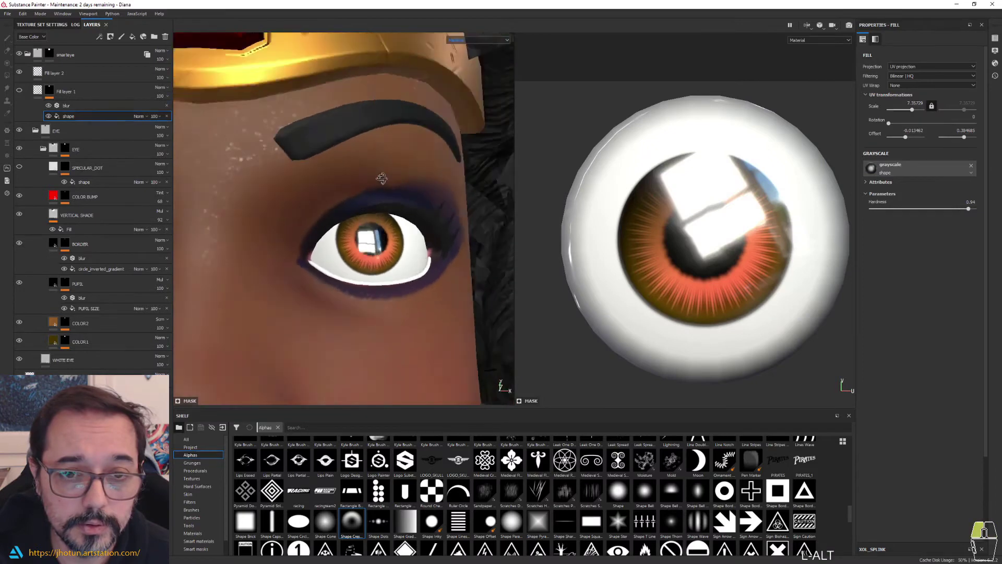
left_click_drag(381, 179, 330, 191, "alt")
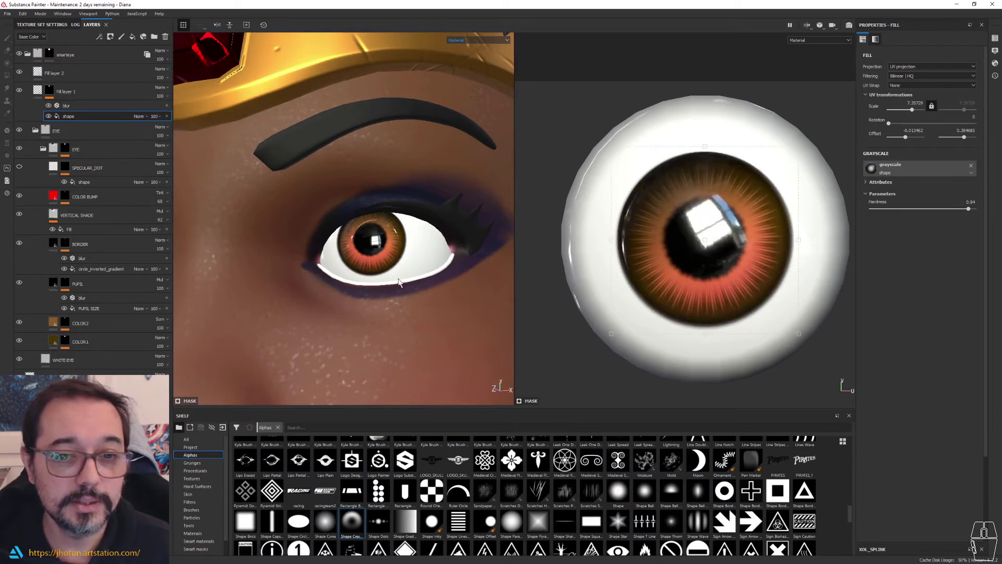
left_click_drag(398, 278, 416, 221, "alt")
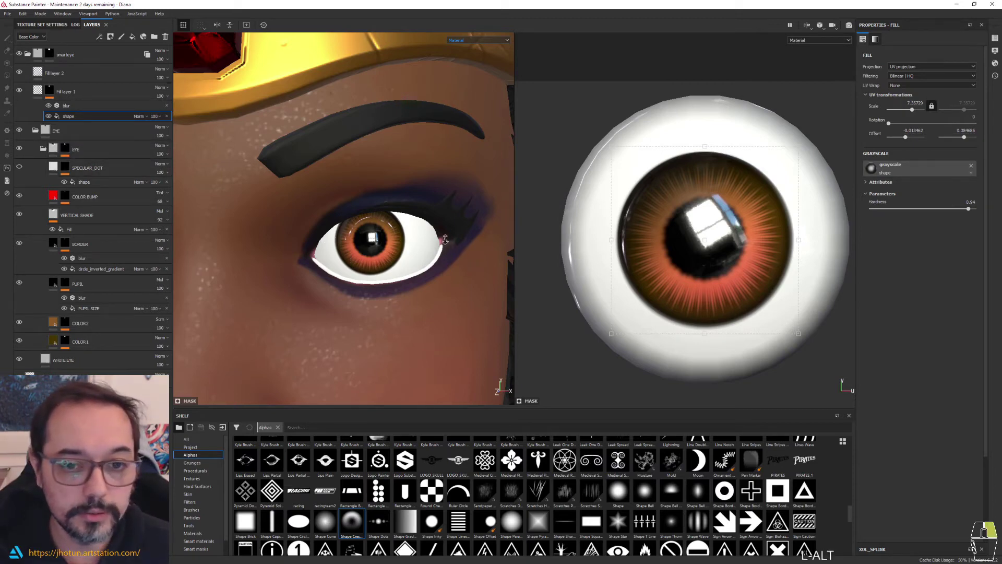
left_click_drag(400, 253, 338, 167, "alt")
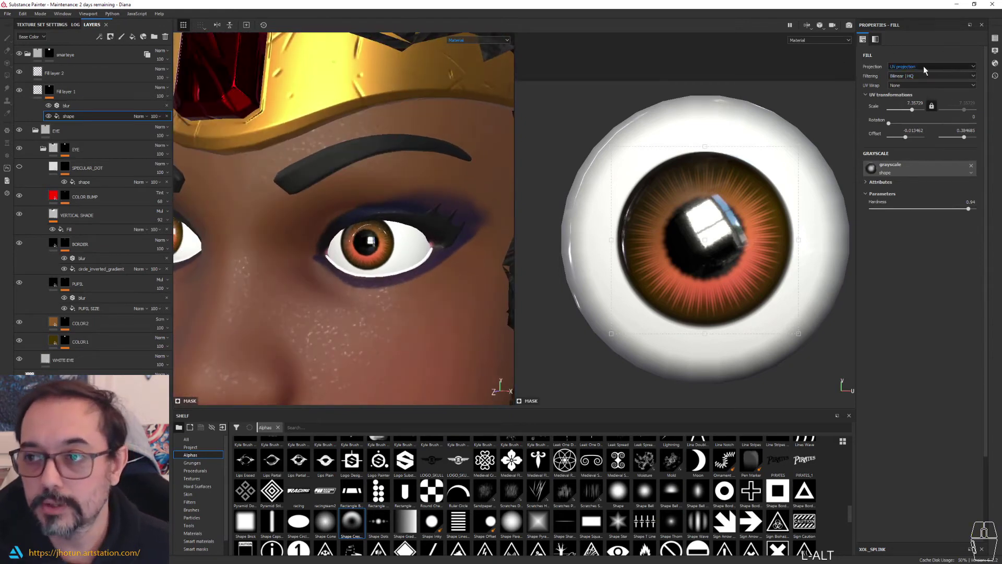
- Open the texture set list, switching back from 3ds Max to Substance Painter, and show and select the eyes_occ texture set
left_click(995, 39)
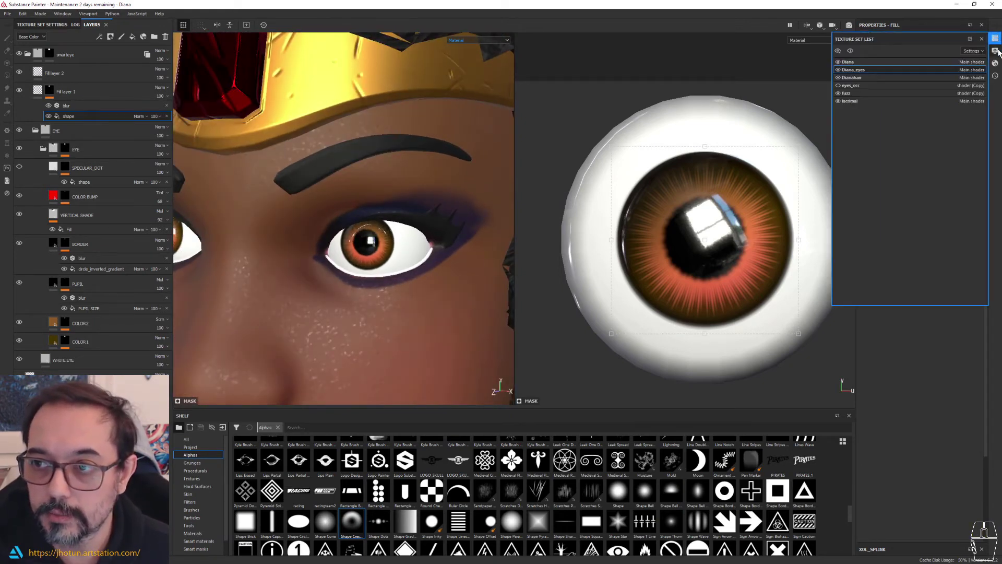
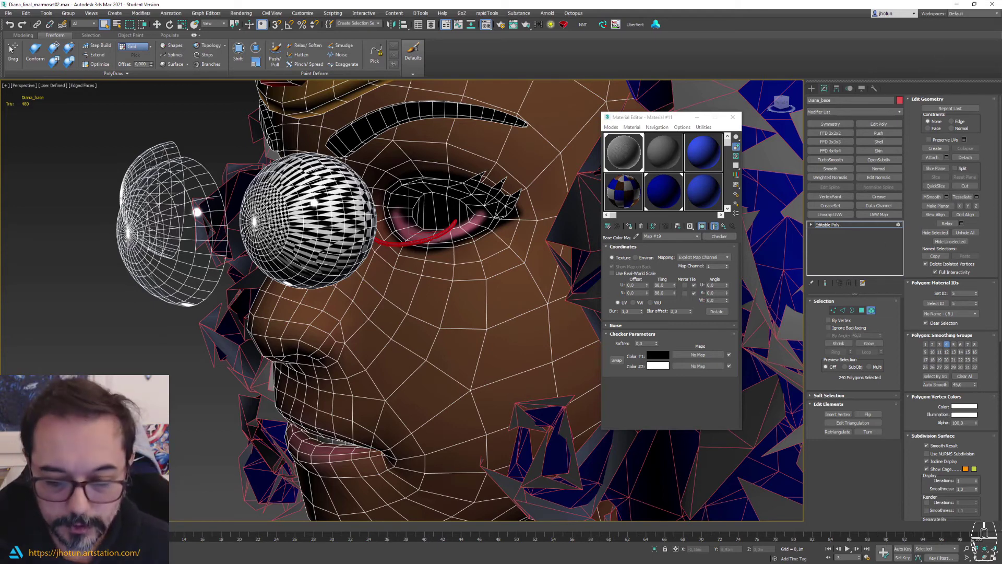
key("alt+Tab")
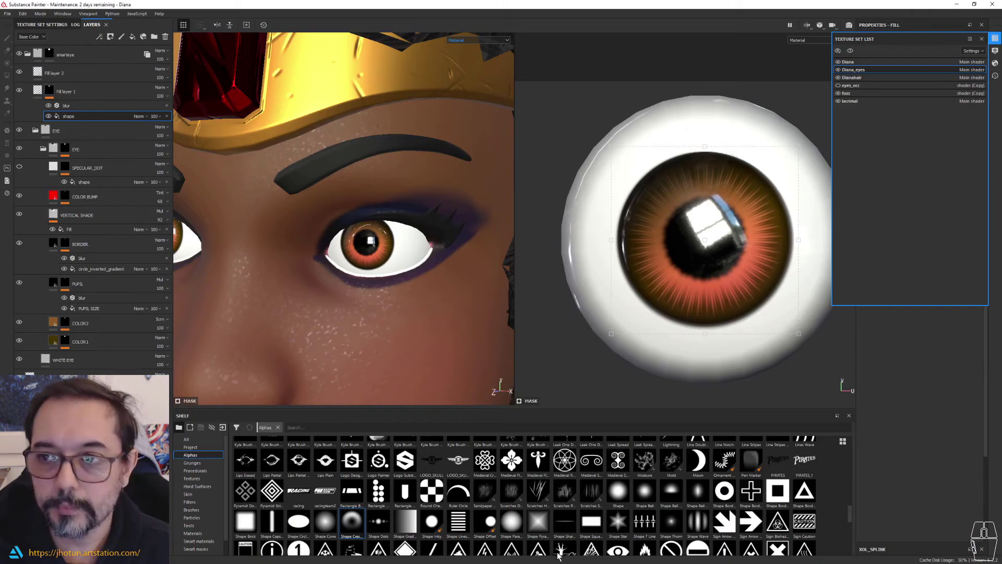
left_click(841, 86)
left_click(857, 85)
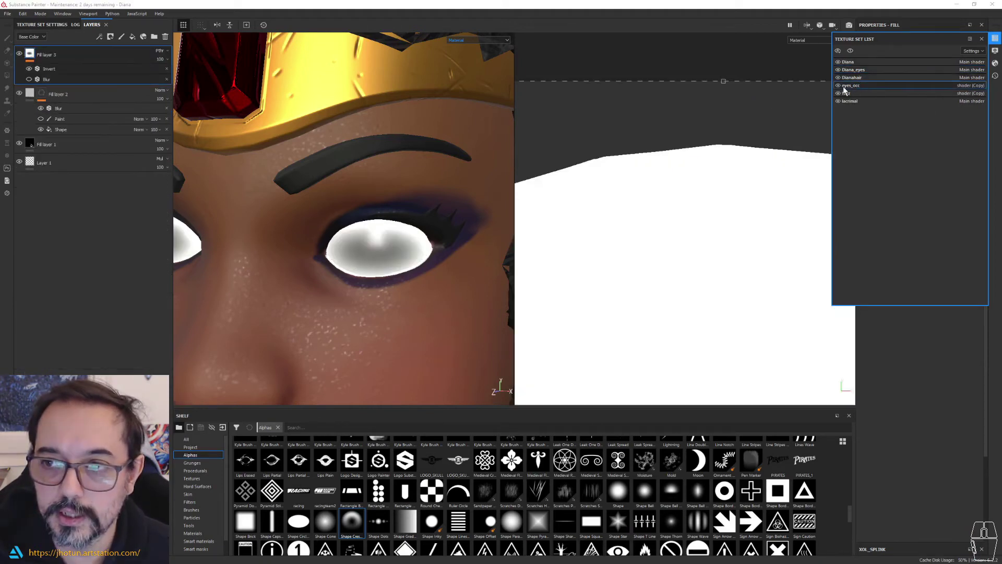
- Isolate the eyes_occ meshes by hiding the Diana, Diana_eyes, Dianahair, fuzz and lacrimal texture sets, and inspect them
left_click(839, 77)
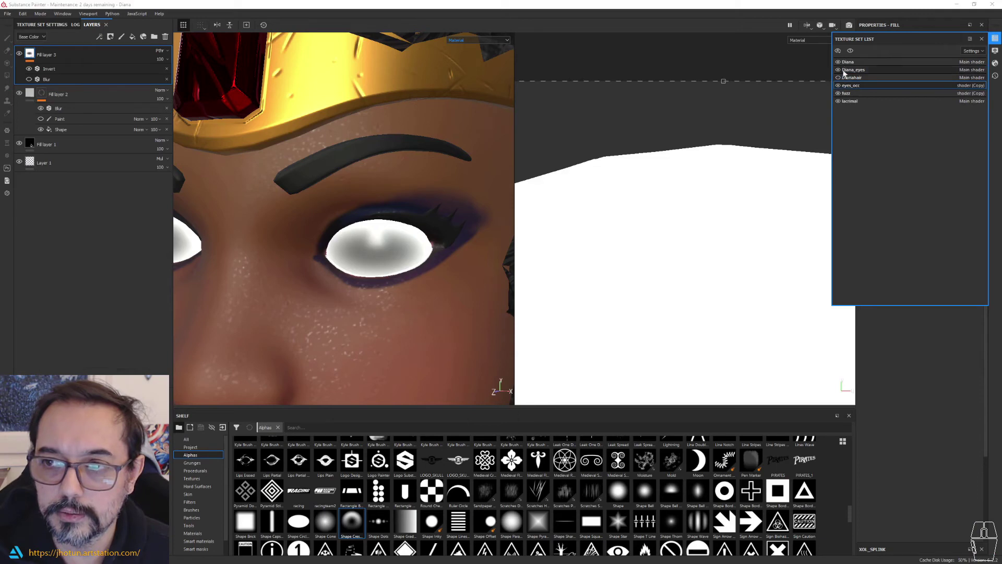
left_click(839, 69)
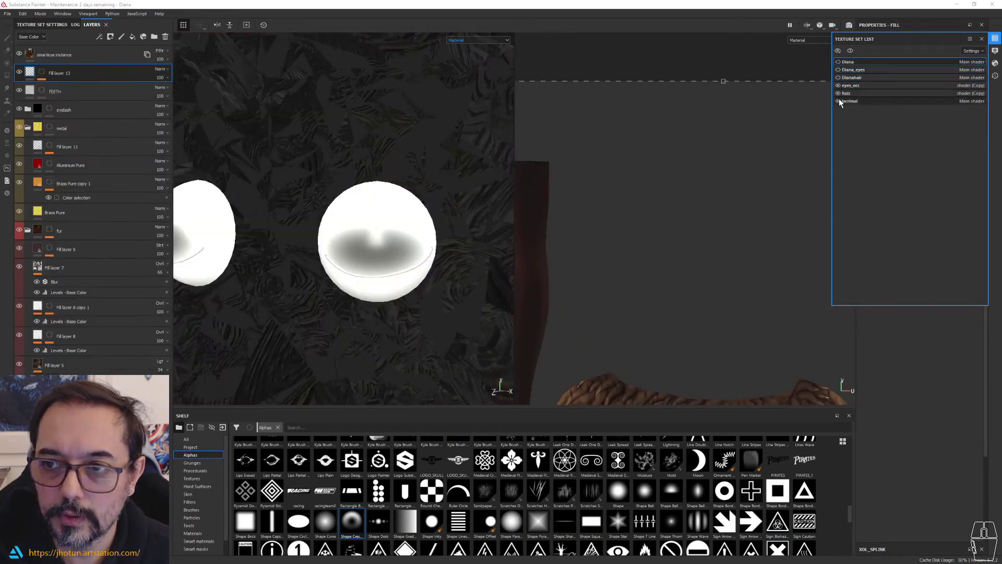
left_click(839, 99)
left_click(838, 93)
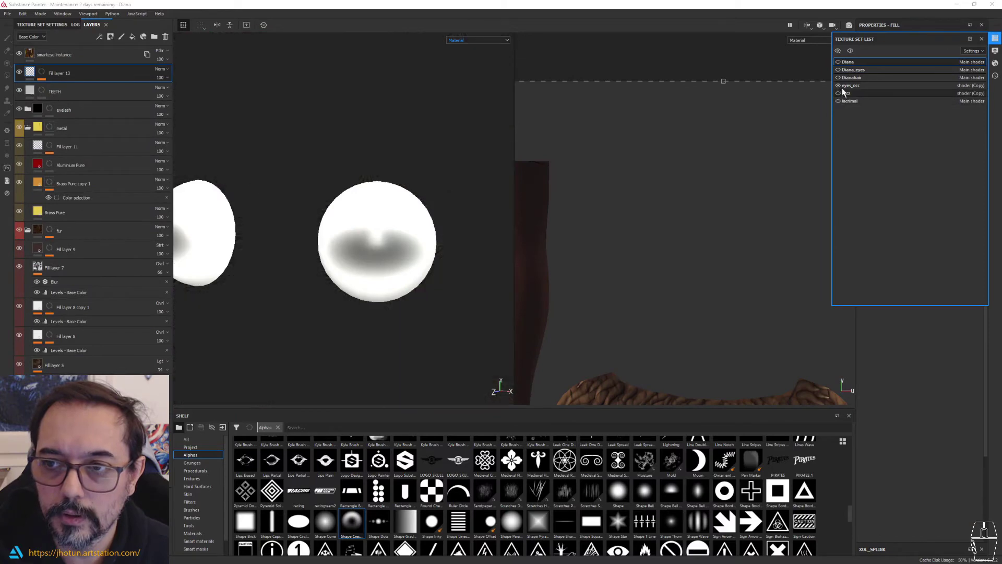
mouse_move(372, 217)
left_mouse_down("alt")
mouse_move(242, 229)
mouse_move(327, 195)
mouse_move(481, 233)
mouse_move(359, 214)
left_mouse_up("alt")
right_click_drag(726, 312, 728, 230, "alt")
middle_click_drag(727, 230, 748, 148, "alt")
right_click_drag(748, 148, 569, 168, "alt")
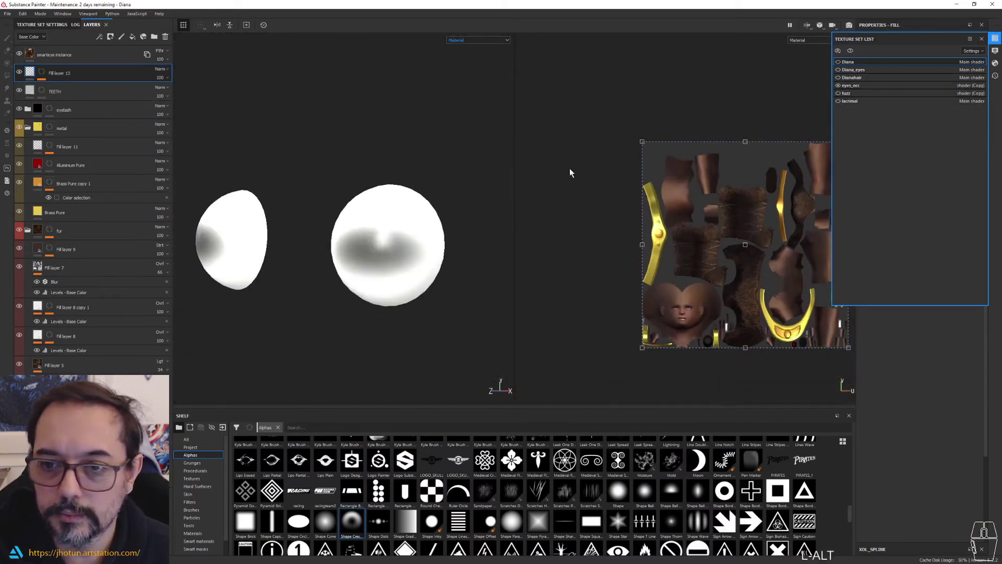
- Make eyes_occ the active texture set and display the viewports in the Base Color channel
middle_click_drag(802, 194, 644, 211, "alt")
left_click(856, 84)
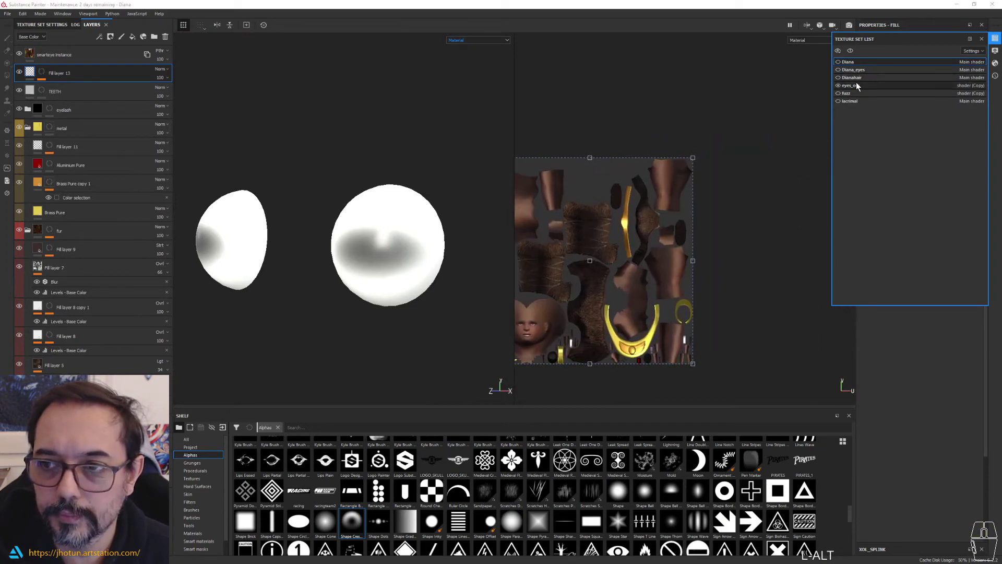
left_click(856, 84)
scroll(644, 225, "up", 2)
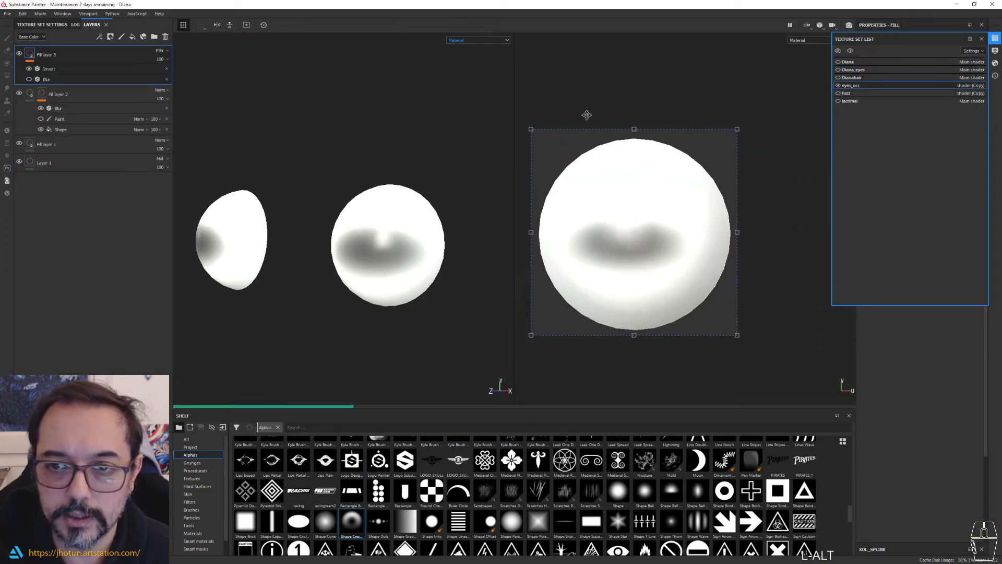
scroll(716, 206, "up", 2)
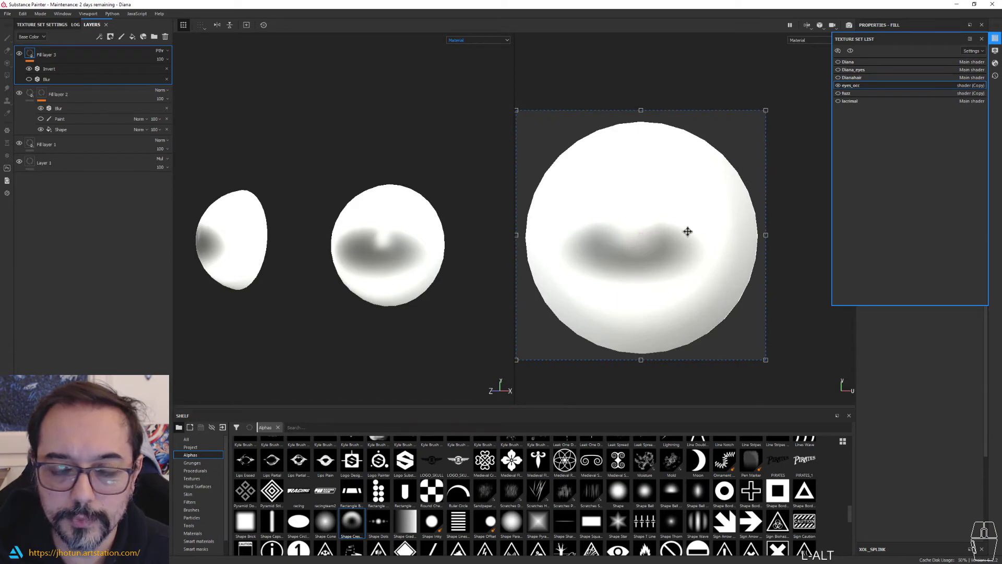
left_click(468, 40)
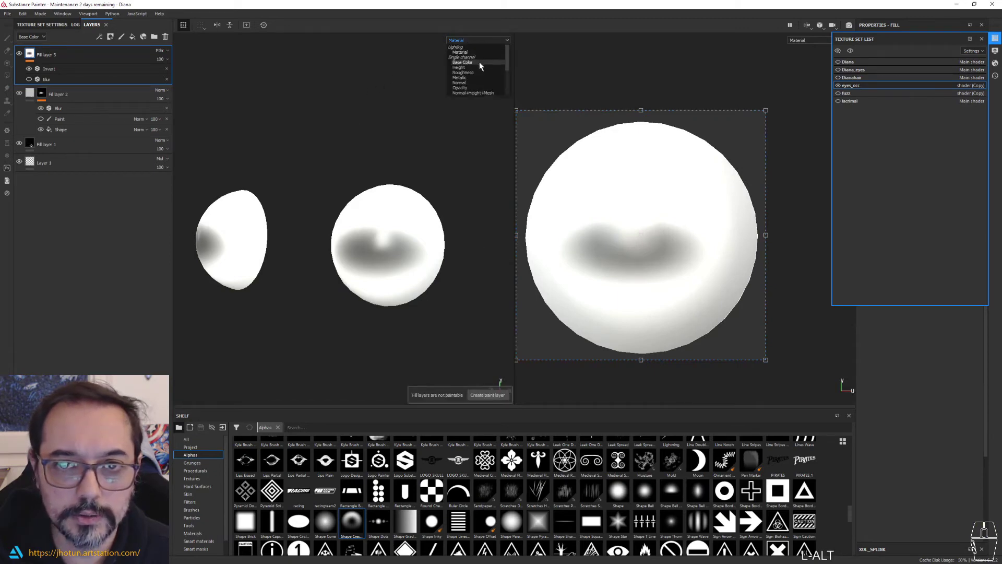
left_click(469, 66)
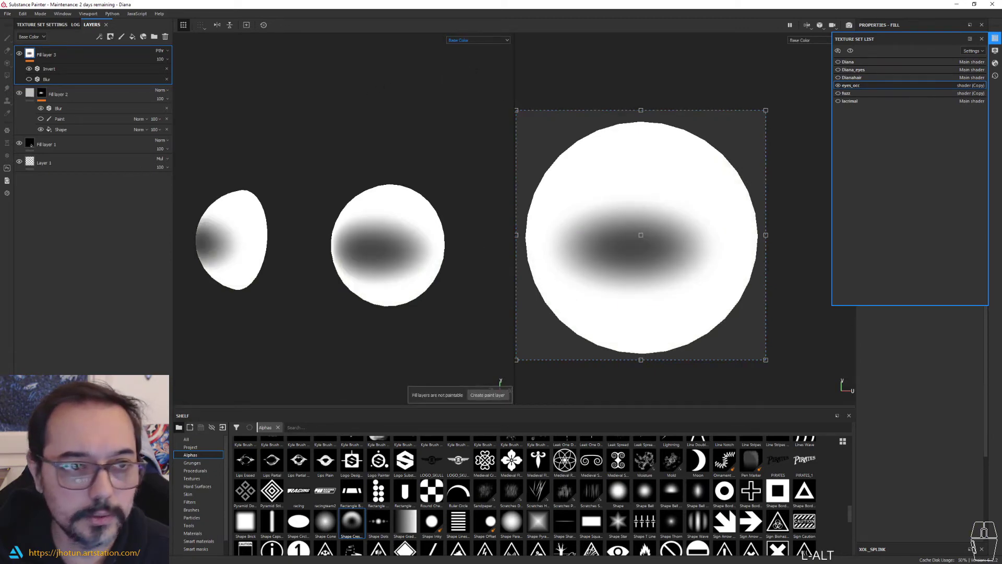
- Try moving the Shape effect in Fill layer 2's mask sideways across the eye, undoing each move
left_click(61, 129)
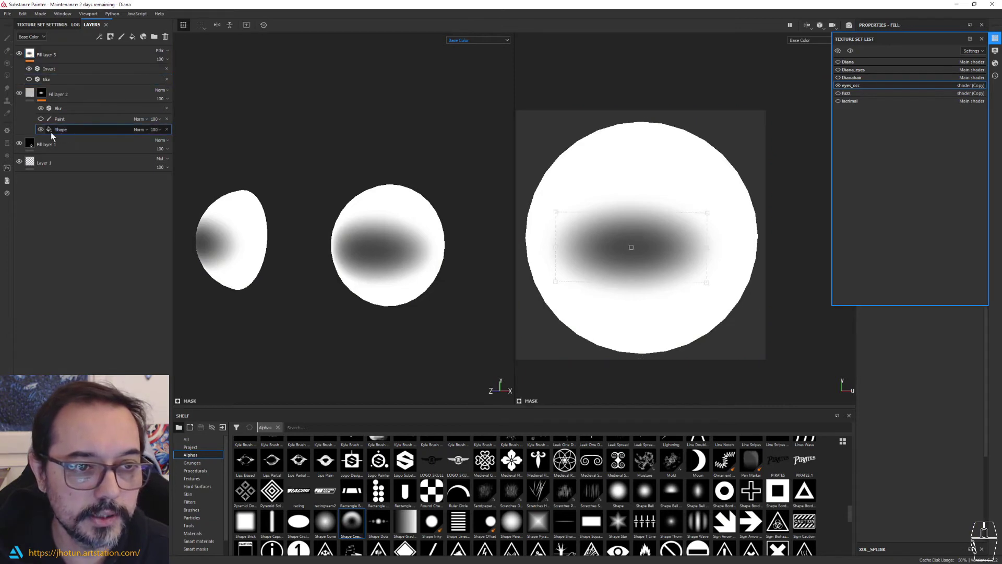
left_click_drag(664, 245, 554, 249)
left_click_drag(313, 262, 309, 236, "alt")
key("ctrl+z")
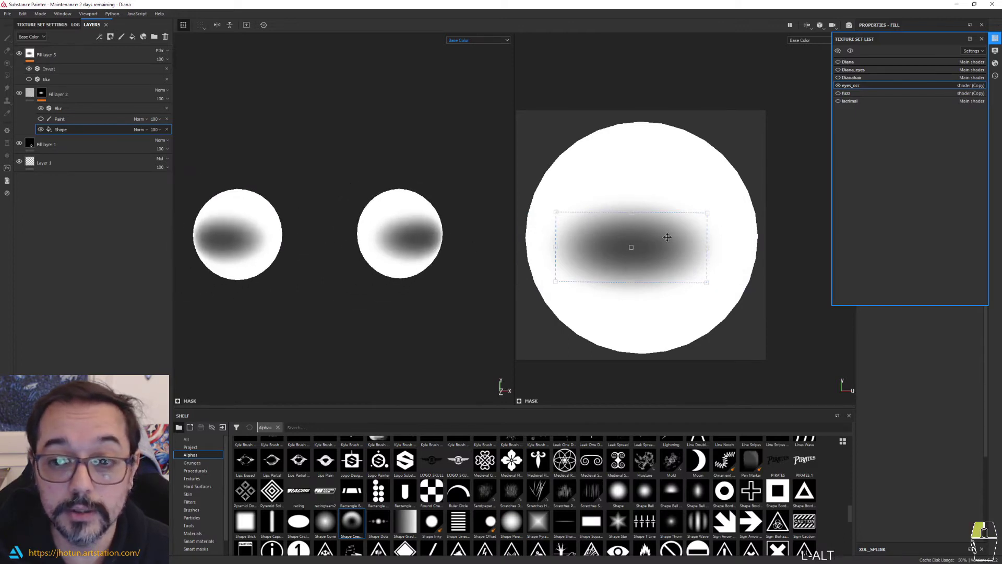
left_click_drag(636, 238, 711, 224)
key("ctrl+z")
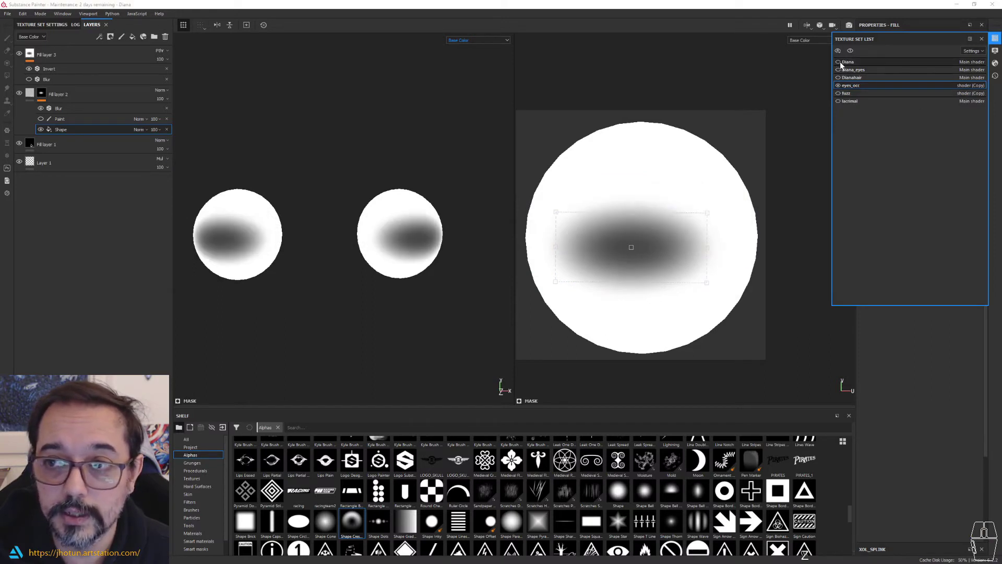
- Show the Diana texture set and examine how the occlusion gradient sits within the eyelids
left_click(839, 64)
right_click_drag(400, 229, 387, 245, "alt")
left_click_drag(387, 245, 345, 208, "alt")
right_click_drag(344, 208, 406, 158, "alt")
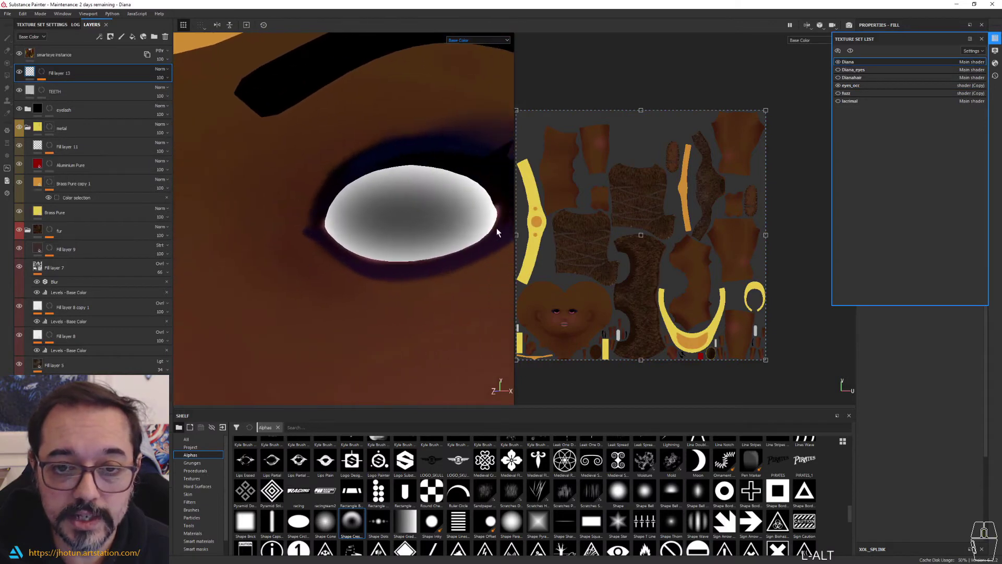
right_click_drag(481, 230, 409, 172, "alt")
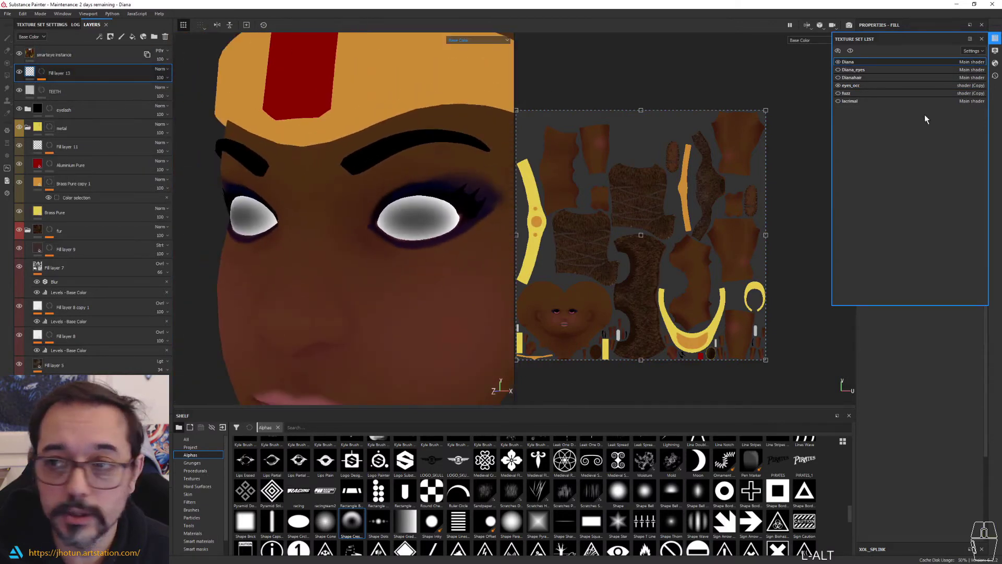
- In eyes_occ, nudge the Shape in Fill layer 2's mask slightly up and right, check both eyes, and close the texture set list
left_click(854, 86)
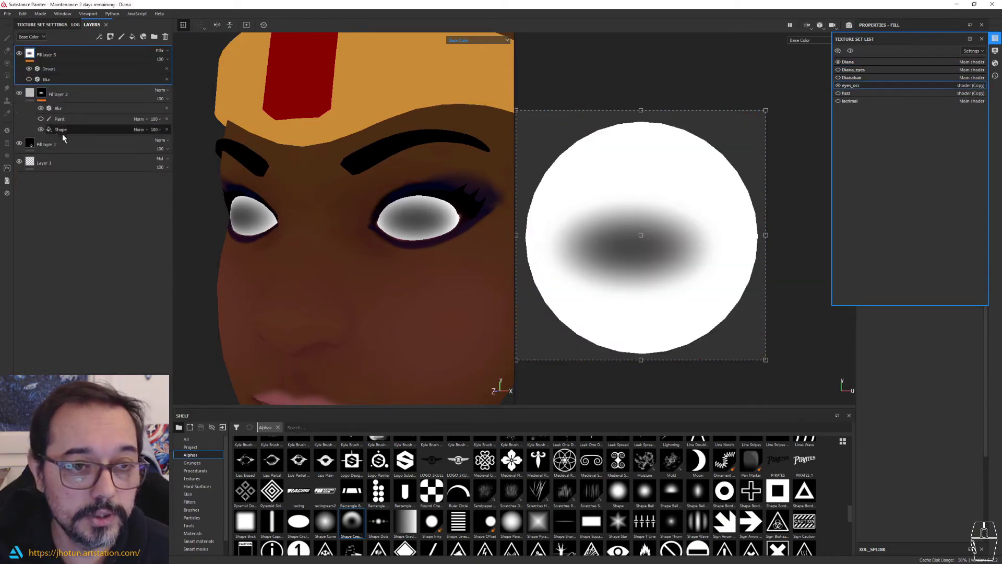
left_click(61, 129)
mouse_move(660, 251)
left_mouse_down()
mouse_move(626, 253)
mouse_move(670, 246)
mouse_move(676, 258)
mouse_move(663, 246)
left_mouse_up()
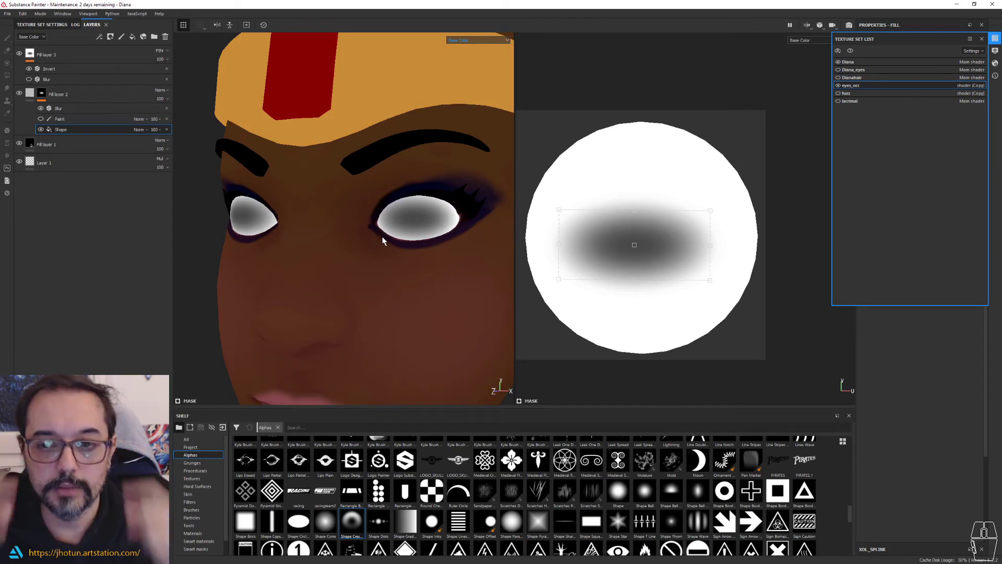
left_click_drag(405, 242, 449, 247, "alt")
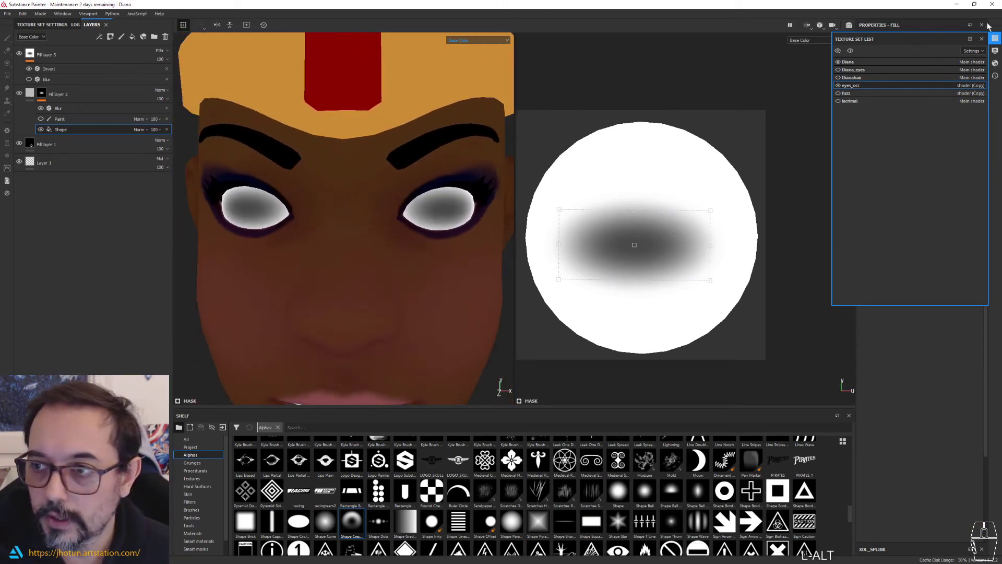
left_click(981, 39)
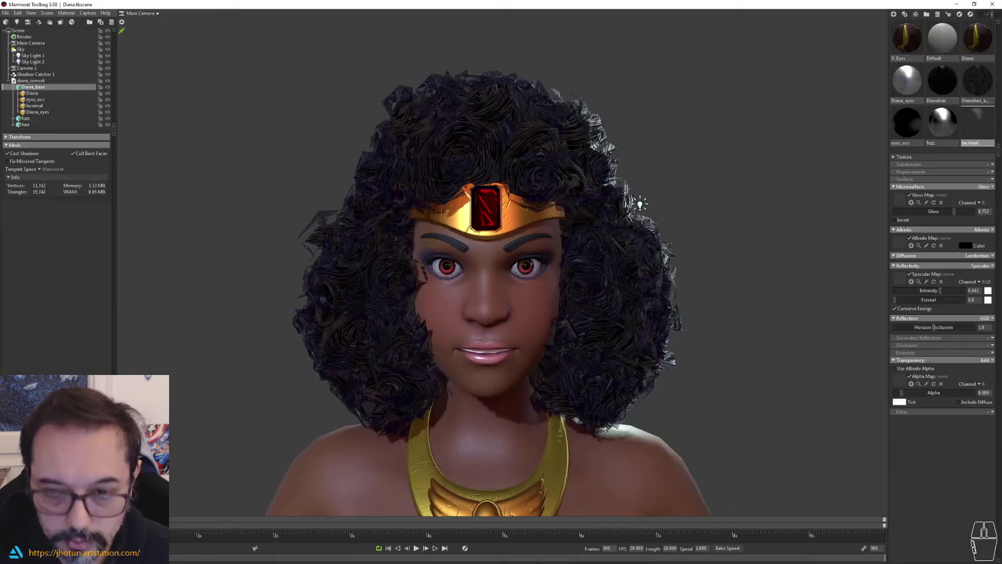
- Switch to Marmoset Toolbag, view the face up close, and remove the unused materials from the scene
right_click_drag(492, 300, 634, 306, "alt")
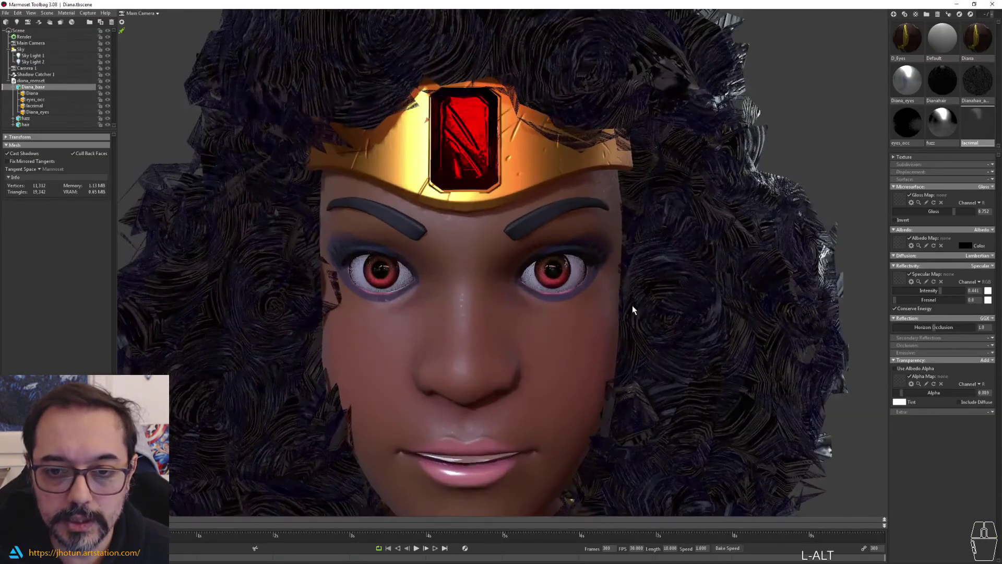
left_click_drag(633, 306, 351, 251, "alt")
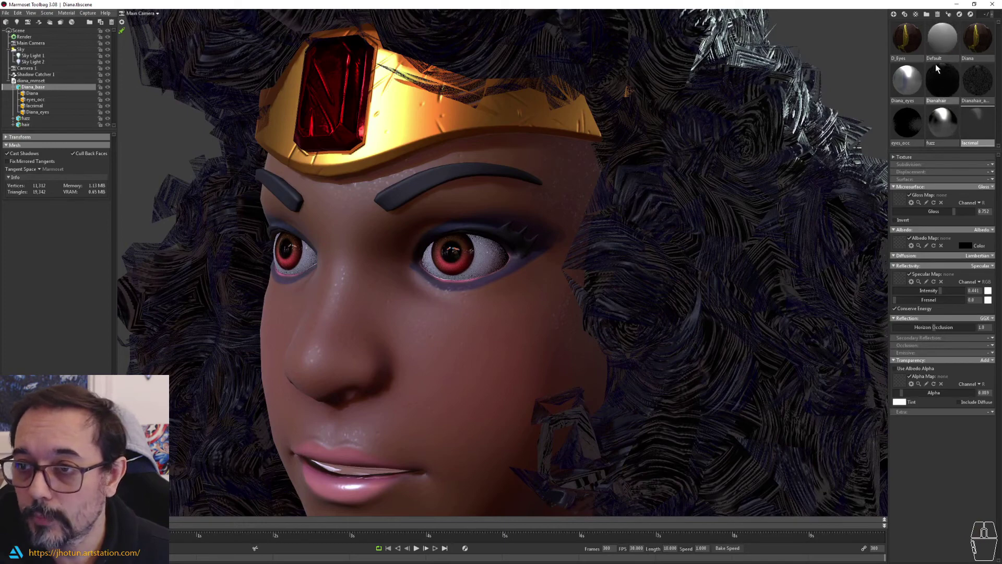
left_click(917, 86)
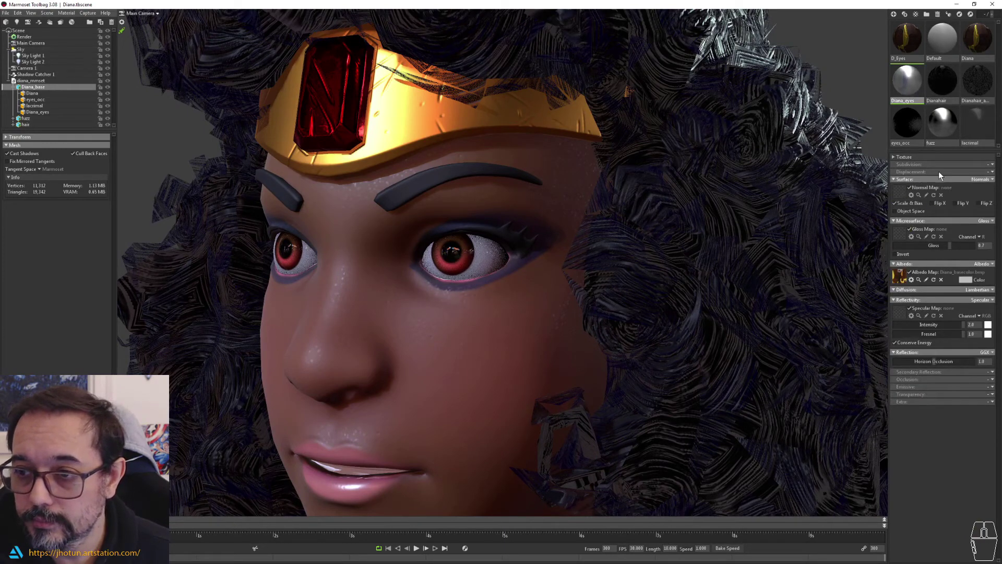
left_click(67, 13)
left_click(108, 59)
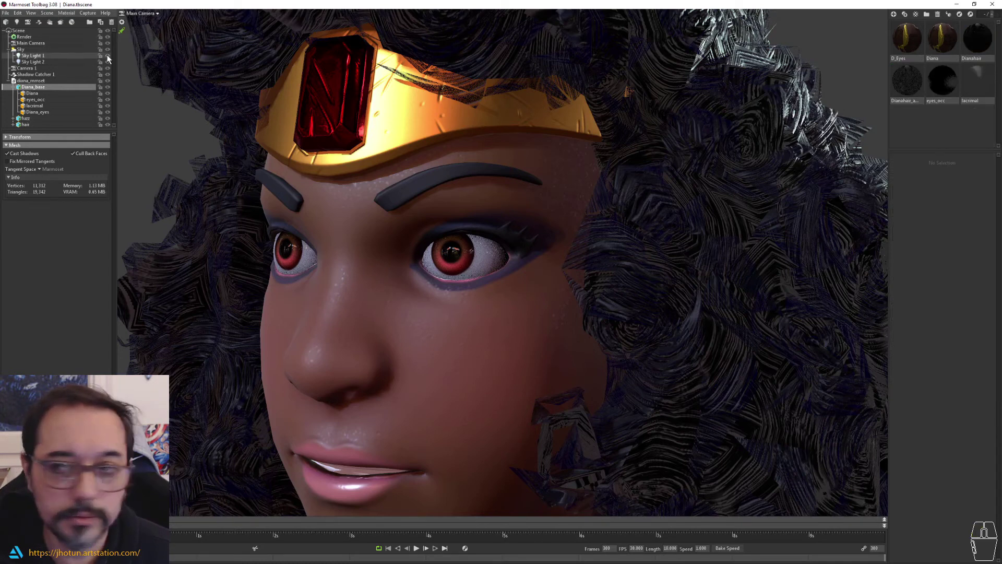
- Select the D_Eyes material and examine its assigned texture maps and how the eye renders up close
left_click(914, 40)
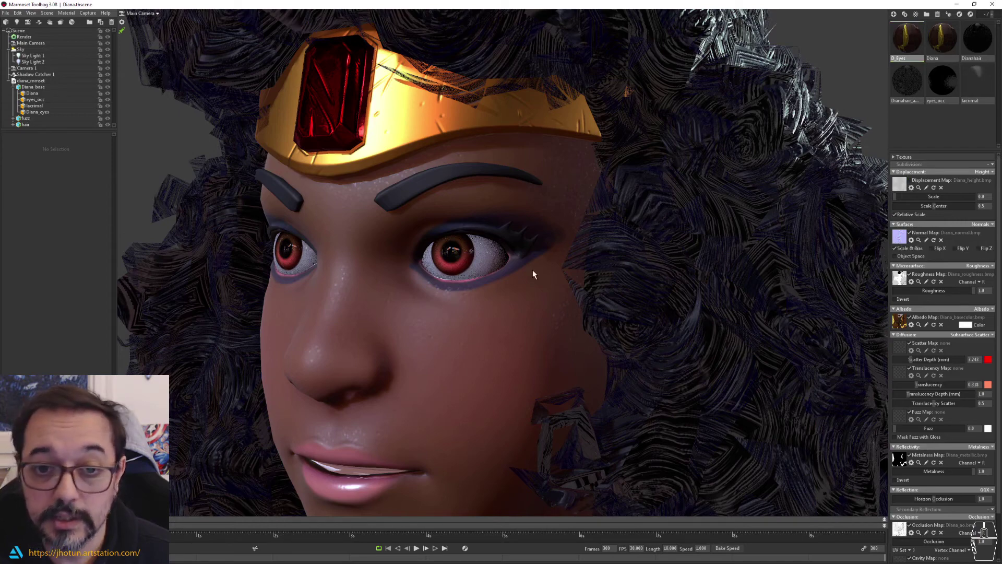
right_click_drag(499, 256, 424, 222, "alt")
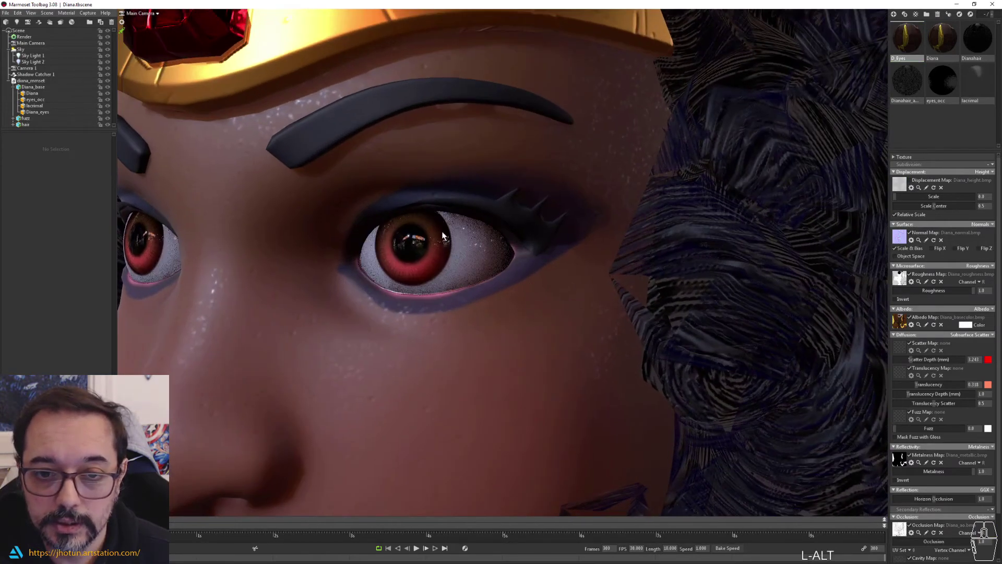
right_click_drag(678, 294, 456, 299, "alt")
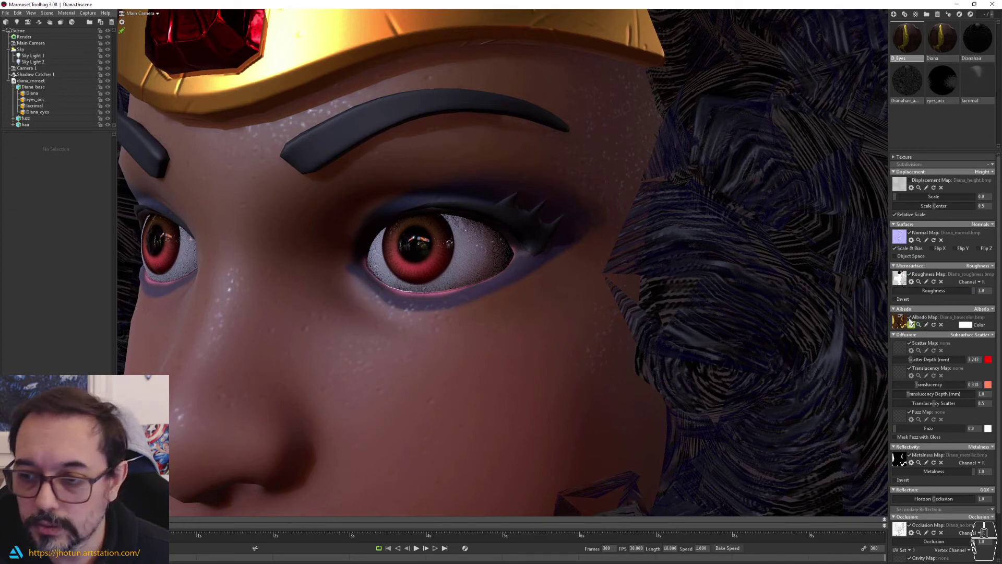
scroll(932, 371, "down", 3)
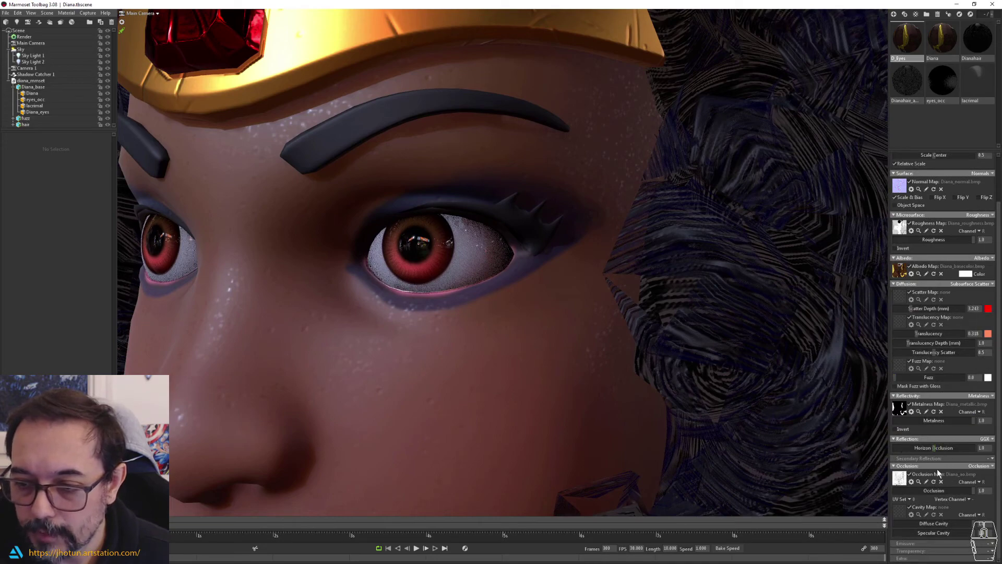
scroll(963, 319, "up", 3)
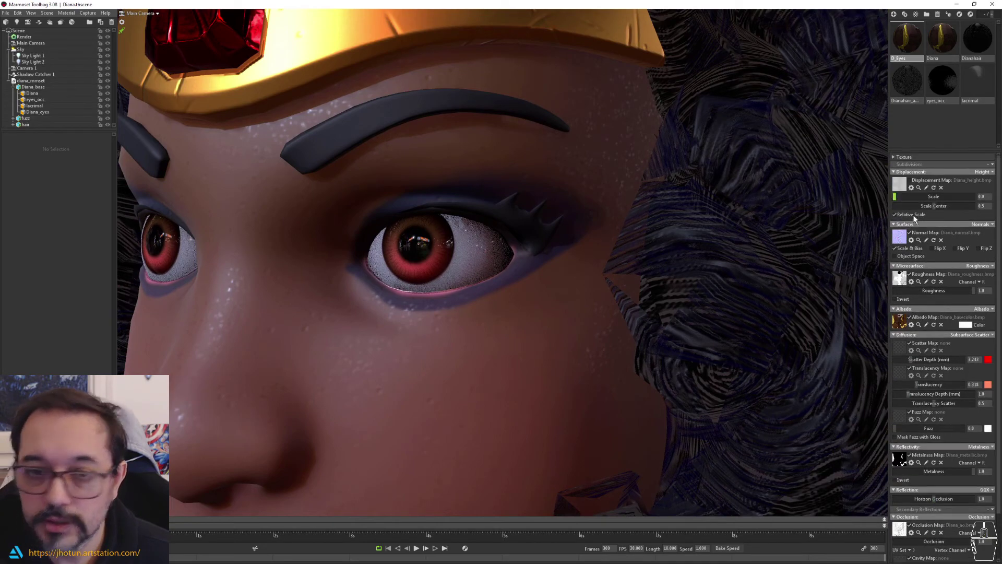
right_click_drag(493, 284, 430, 255, "alt")
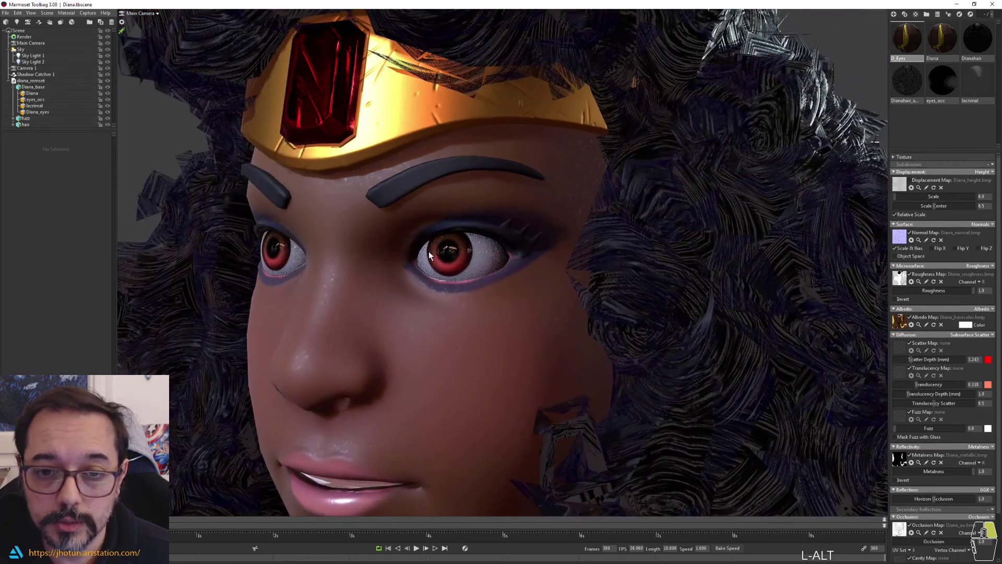
- Lower the eyes_occ material's transparency Alpha to about 0.55 and check the eye shading from several angles
left_click(949, 88)
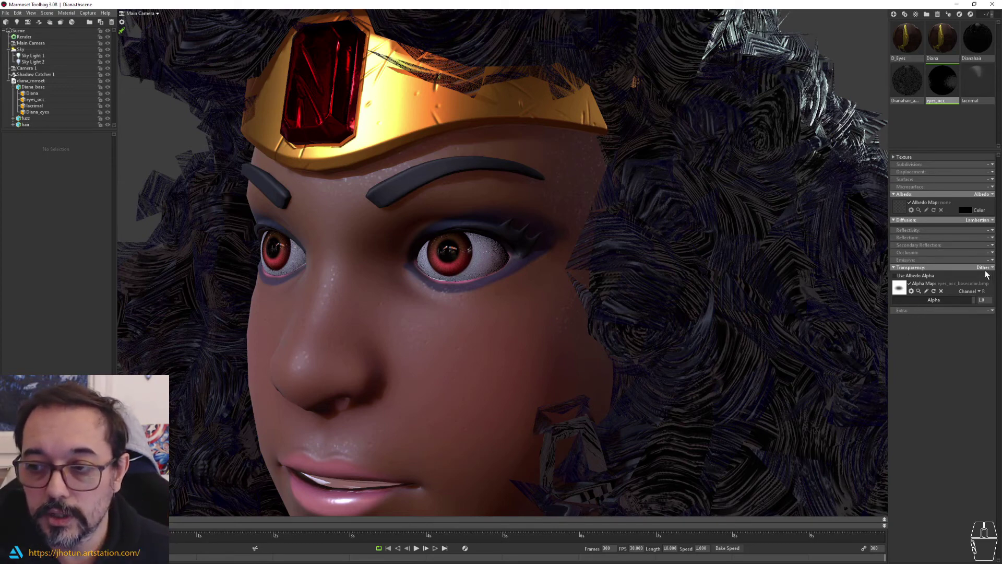
mouse_move(960, 304)
left_mouse_down()
mouse_move(836, 298)
mouse_move(940, 306)
mouse_move(803, 307)
mouse_move(975, 302)
left_mouse_up()
left_click_drag(575, 277, 505, 282, "alt")
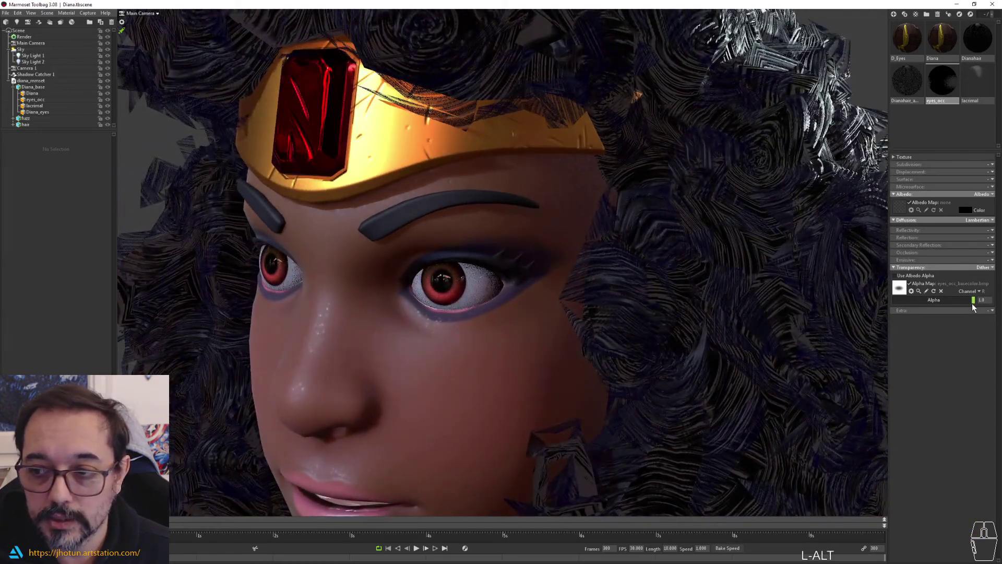
left_click_drag(973, 307, 937, 303)
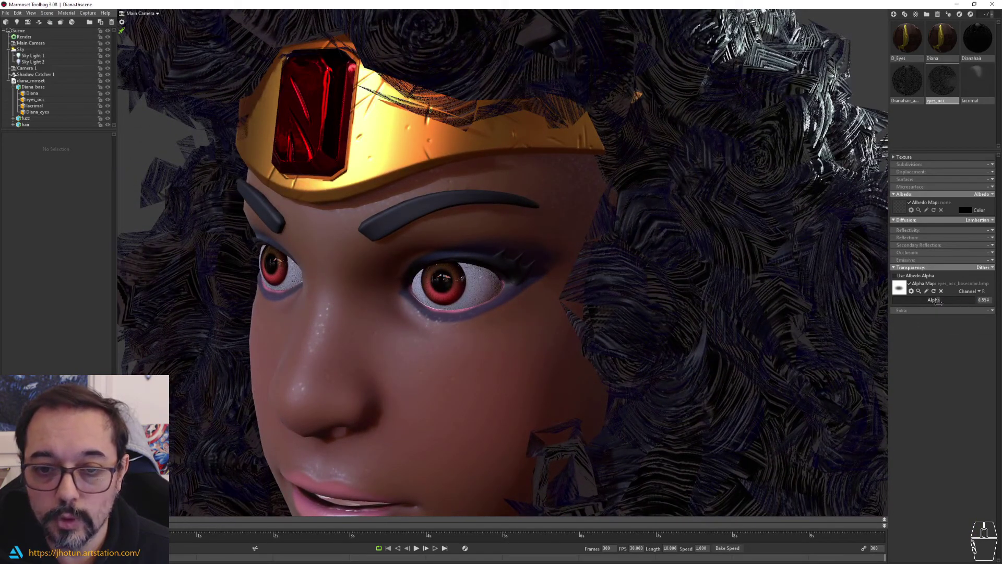
left_click_drag(528, 251, 497, 243, "alt")
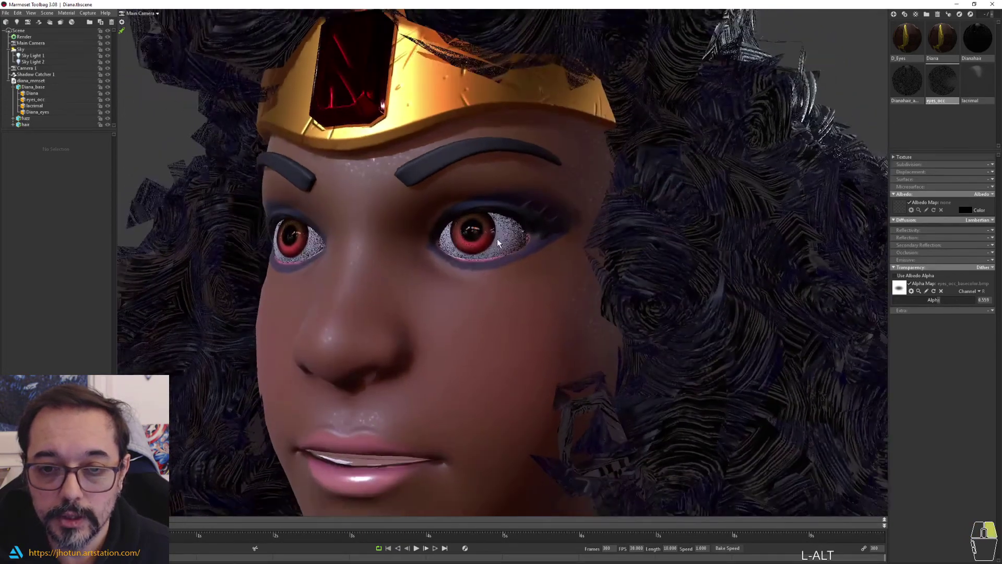
right_click_drag(498, 242, 478, 234, "alt")
left_click_drag(477, 234, 489, 228, "alt")
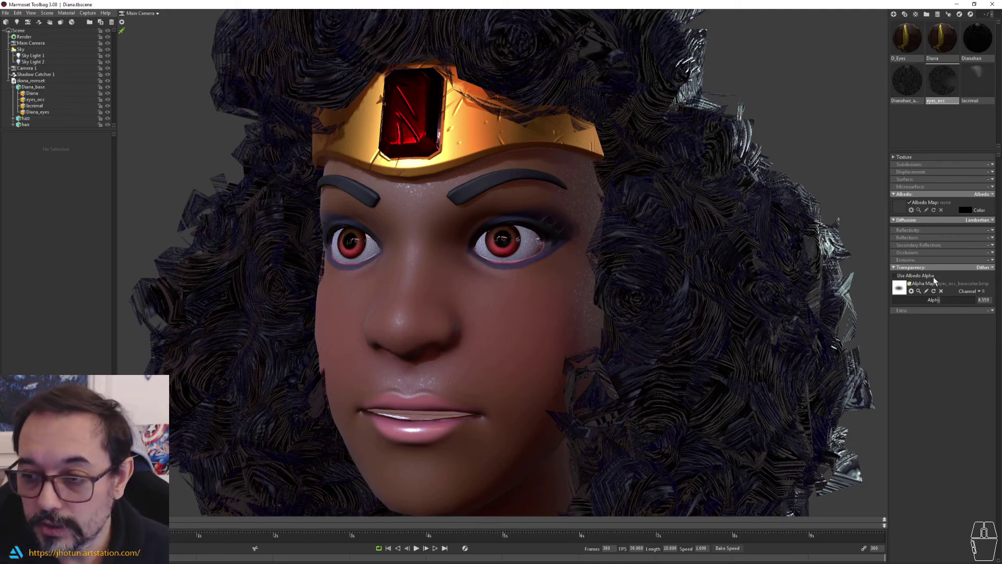
left_click_drag(454, 279, 466, 212, "alt")
left_click_drag(486, 252, 467, 243, "alt")
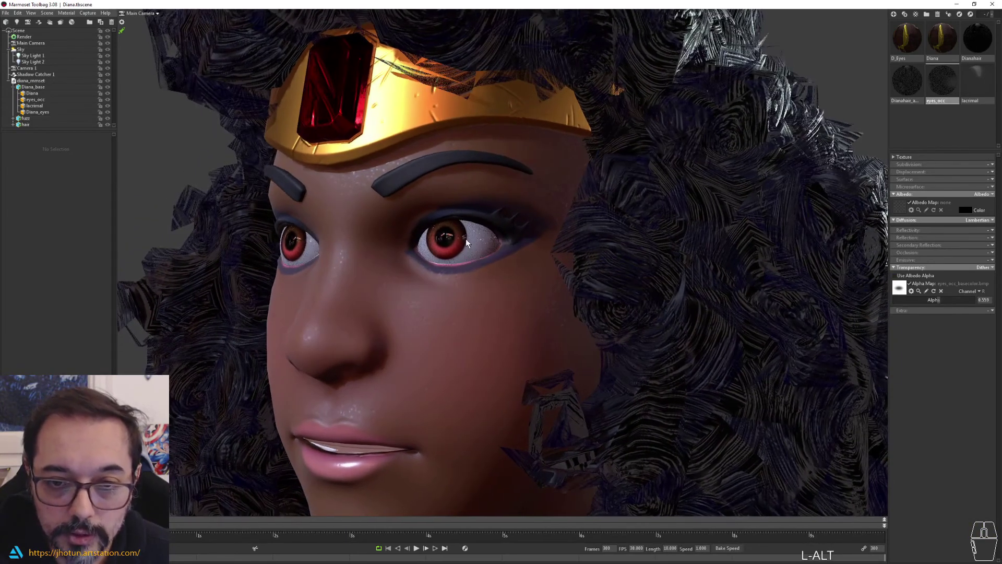
- Turn off the roughness map on the D_Eyes material and set its Roughness to about 0.16
left_click(907, 37)
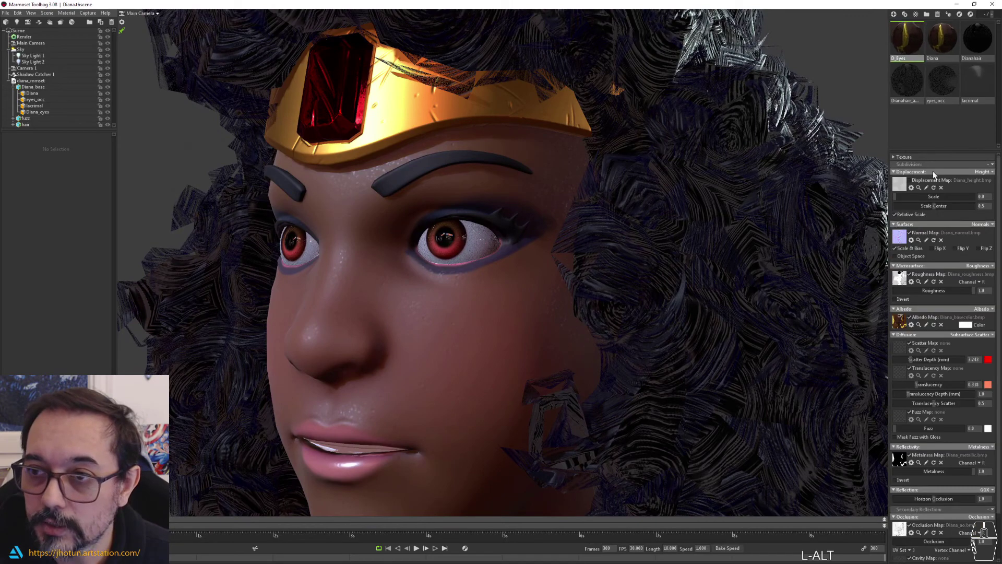
mouse_move(968, 290)
left_mouse_down()
mouse_move(907, 291)
mouse_move(987, 292)
left_mouse_up()
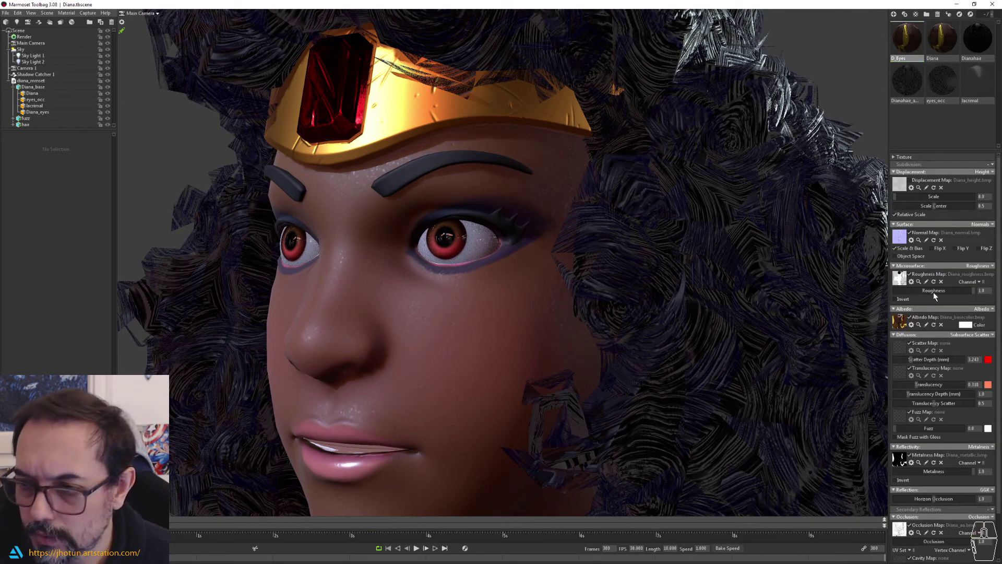
scroll(925, 418, "down", 1)
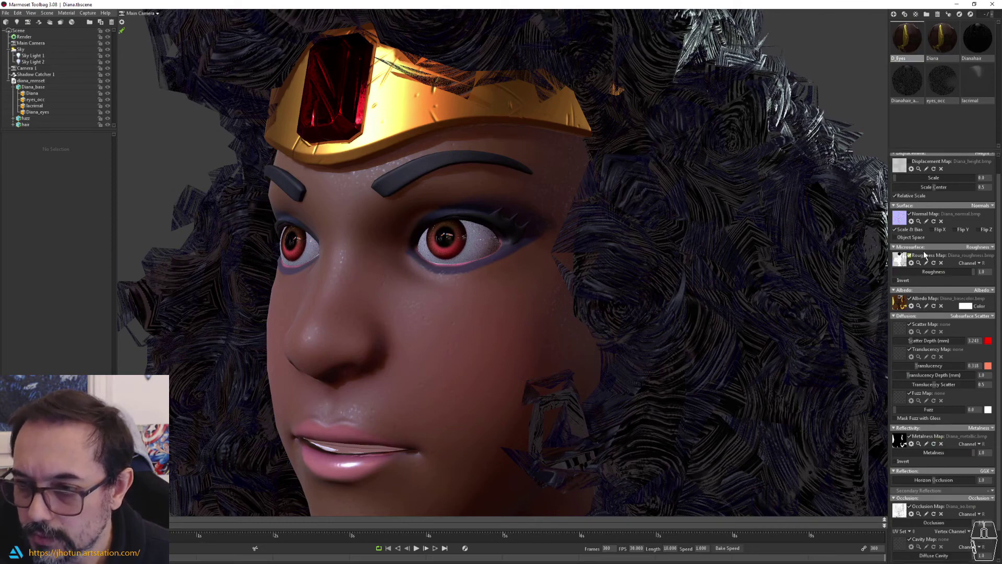
left_click(910, 256)
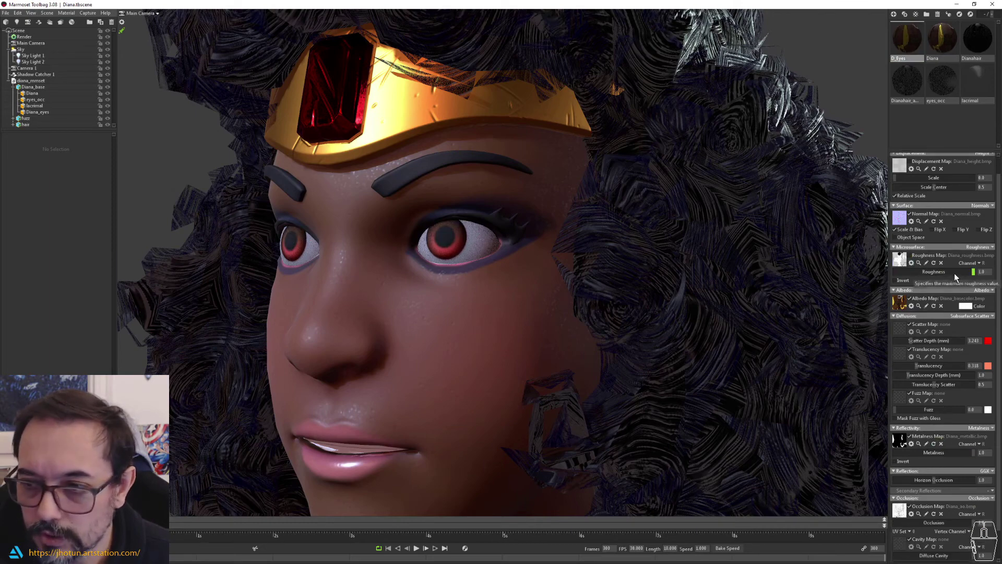
left_click_drag(954, 273, 905, 274)
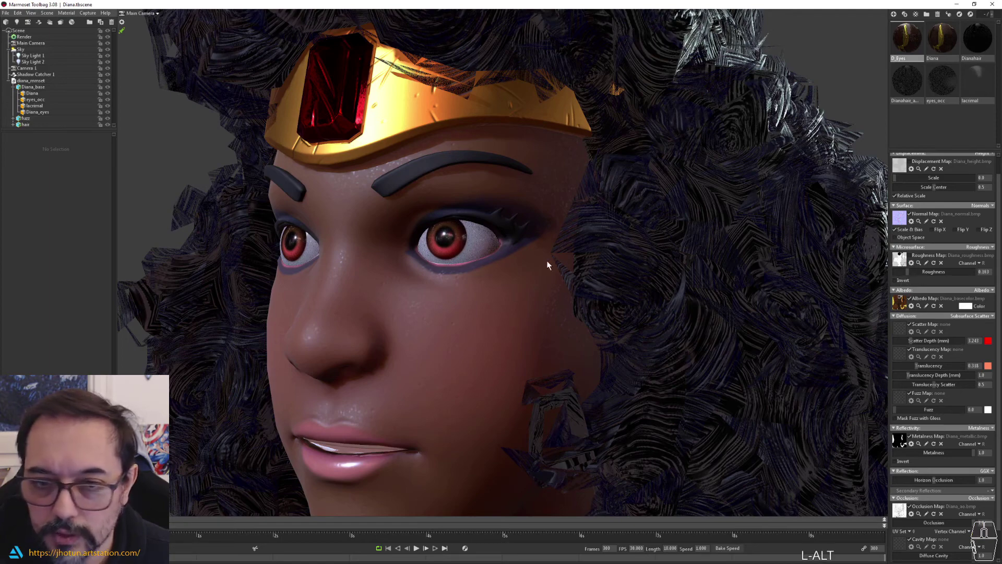
- Set the D_Eyes material's subsurface Scatter Depth to about 2.2 mm, checking the eye up close
left_click_drag(545, 266, 631, 262, "alt")
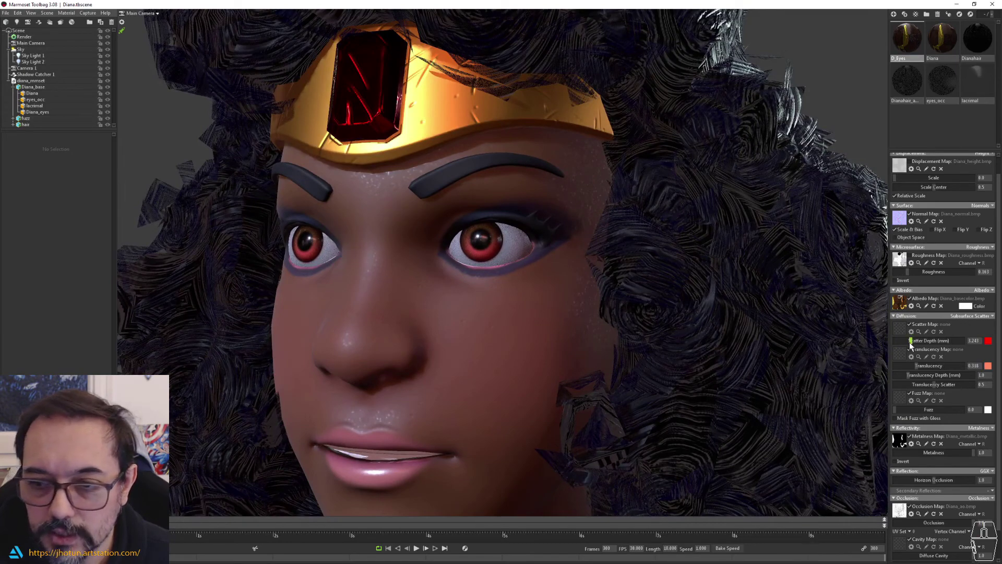
mouse_move(911, 345)
left_mouse_down()
mouse_move(922, 348)
mouse_move(912, 354)
left_mouse_up()
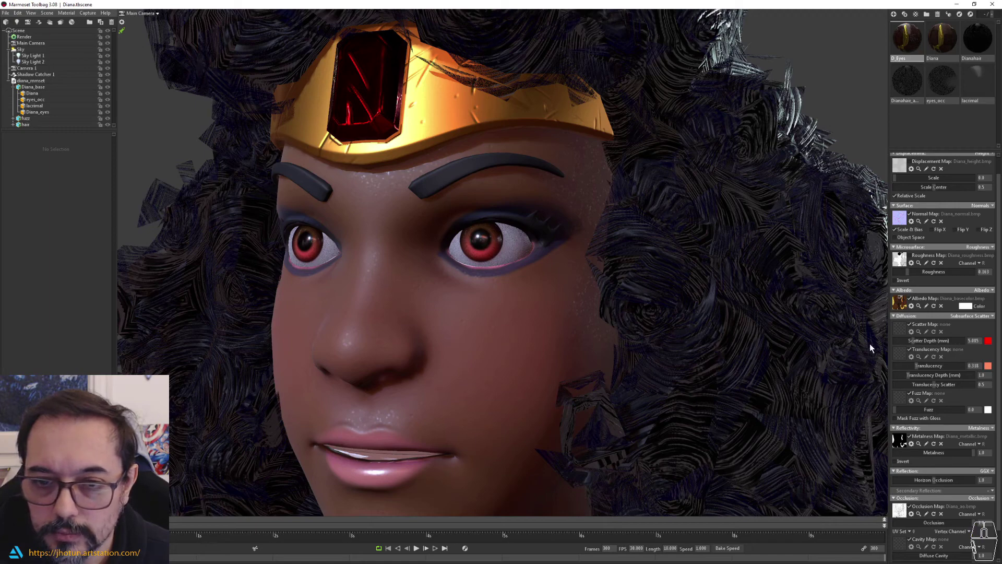
right_click_drag(450, 247, 585, 287, "alt")
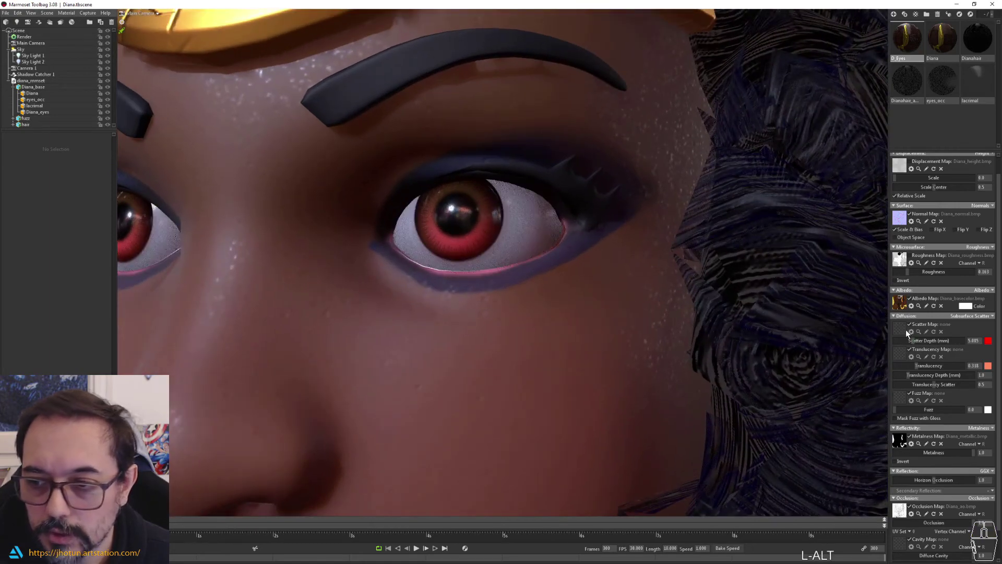
mouse_move(910, 344)
left_mouse_down()
mouse_move(901, 346)
mouse_move(909, 348)
left_mouse_up()
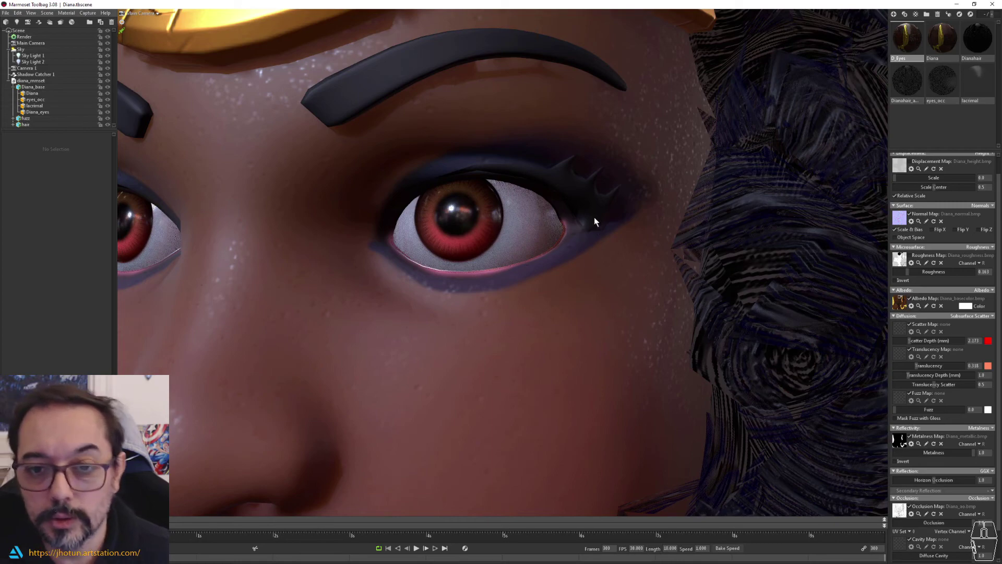
right_click_drag(603, 286, 470, 204, "alt")
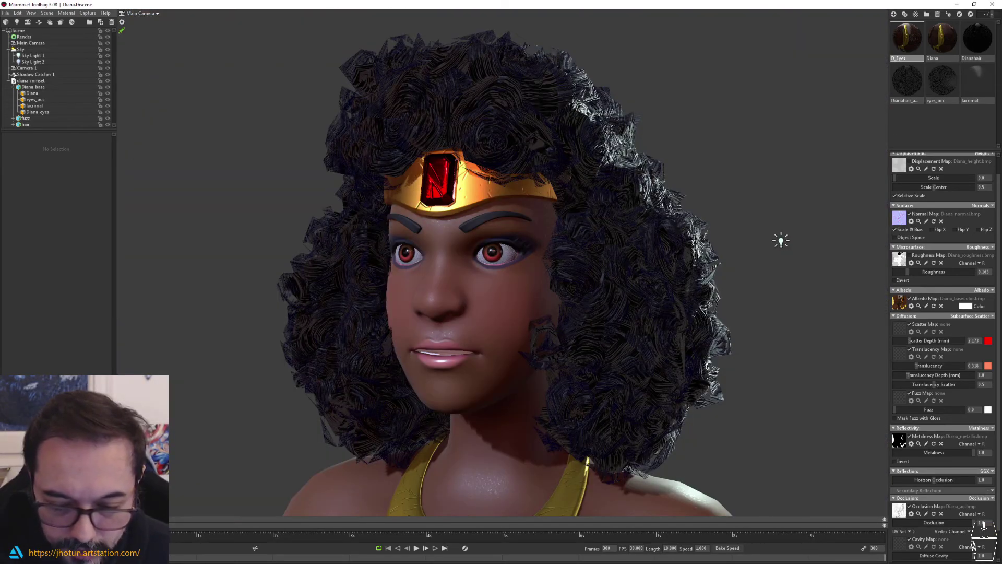
- Switch to Unreal Engine and bring the character's face into a close front view
left_click(781, 240)
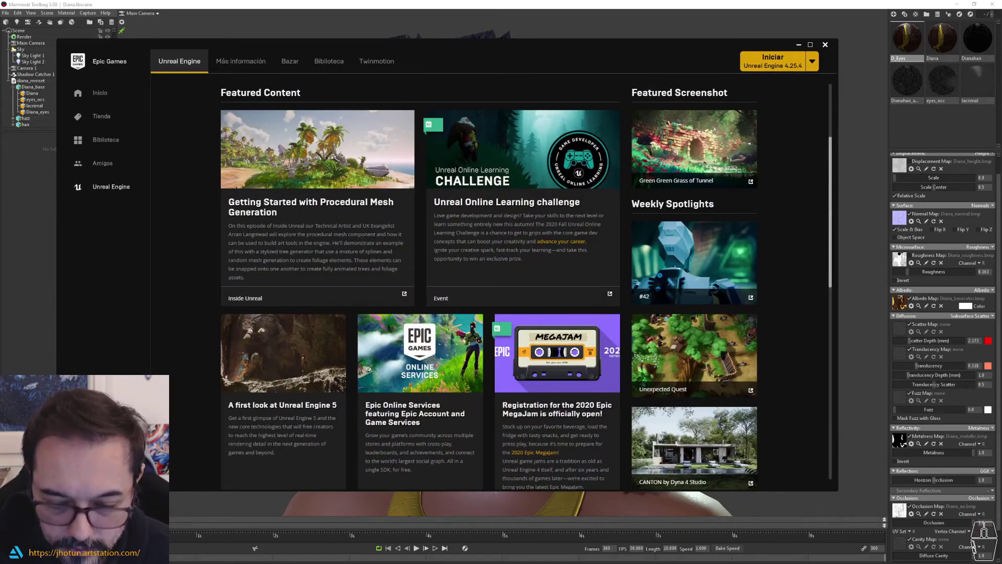
key("alt+Tab")
key("alt+Tab")
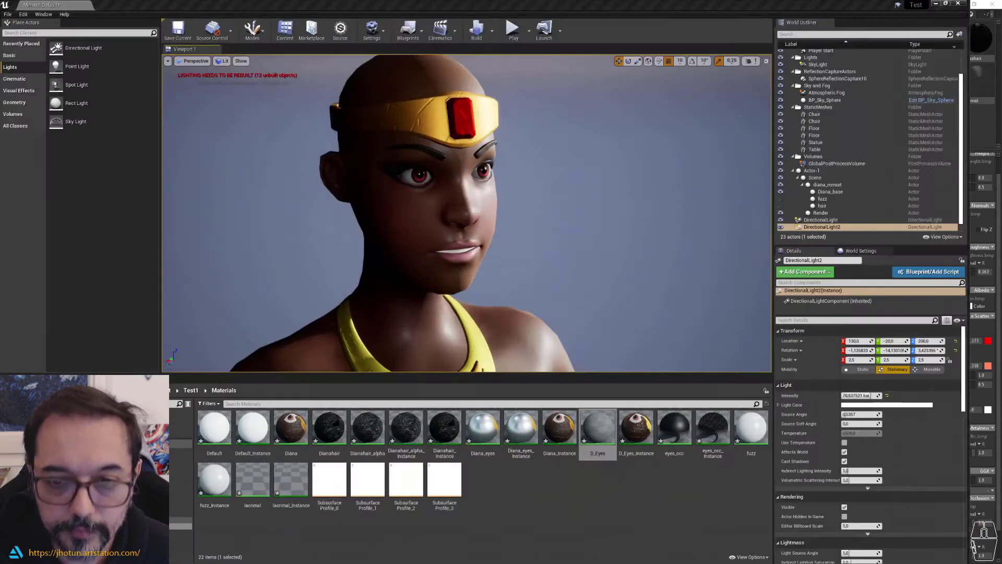
right_click_drag(563, 216, 392, 216)
key("d")
key("w")
right_click_drag(487, 220, 486, 220)
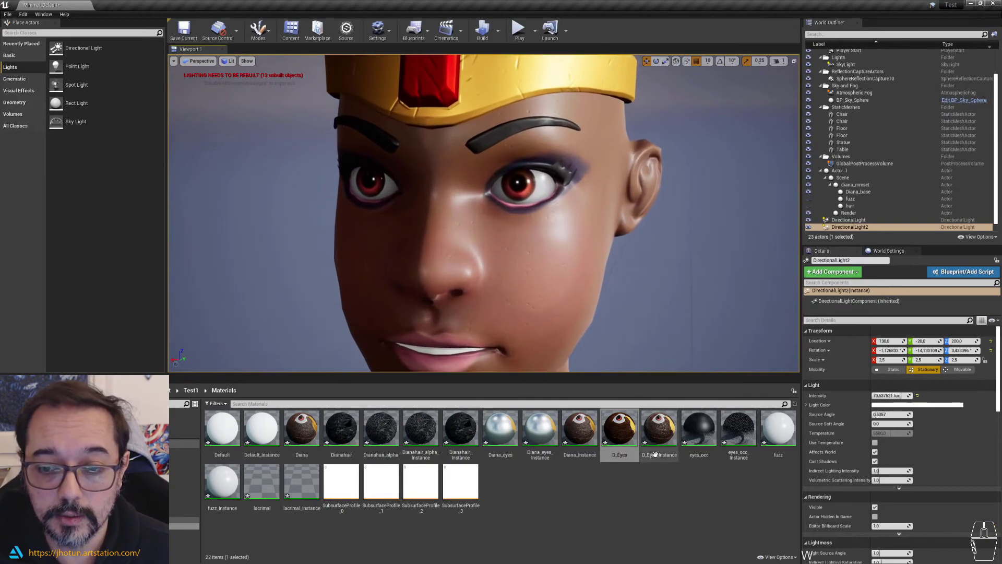
- Open the D_Eyes material and examine its node graph, from the texture map nodes to the met, rough and spec parameters
double_click(618, 437)
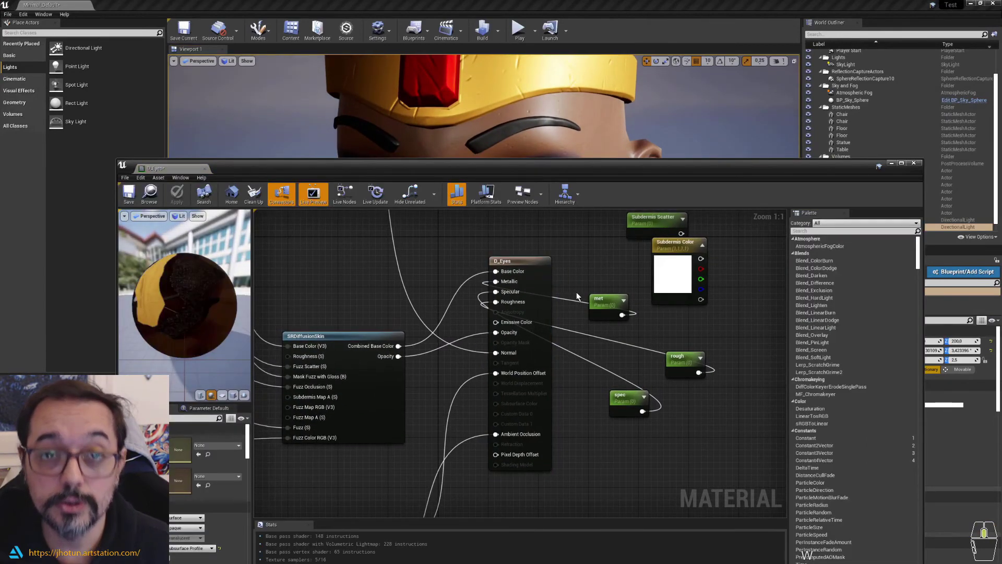
scroll(616, 266, "down", 6)
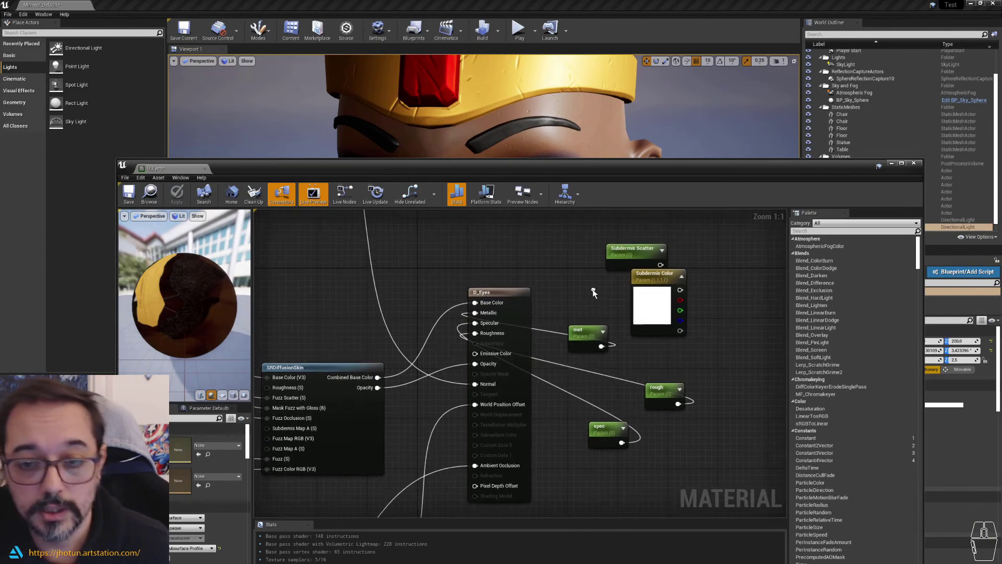
right_click_drag(544, 248, 533, 290)
scroll(460, 342, "up", 2)
scroll(460, 342, "up", 1)
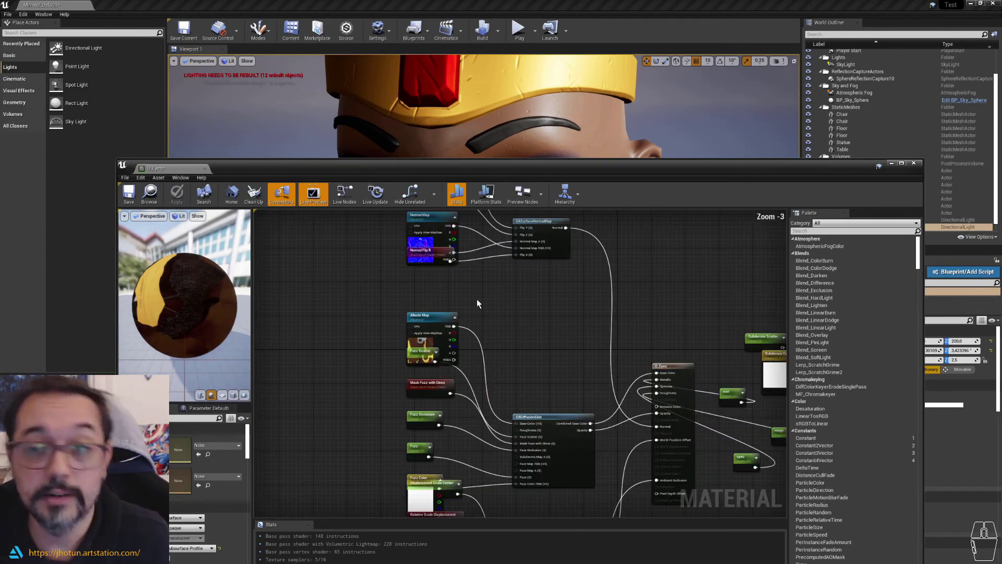
scroll(543, 377, "down", 2)
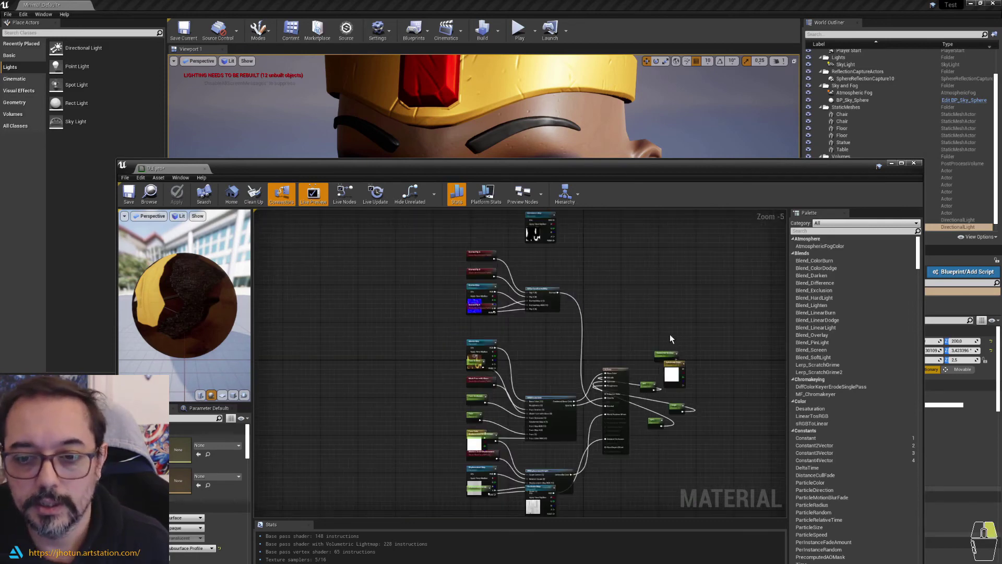
right_click_drag(505, 271, 469, 248)
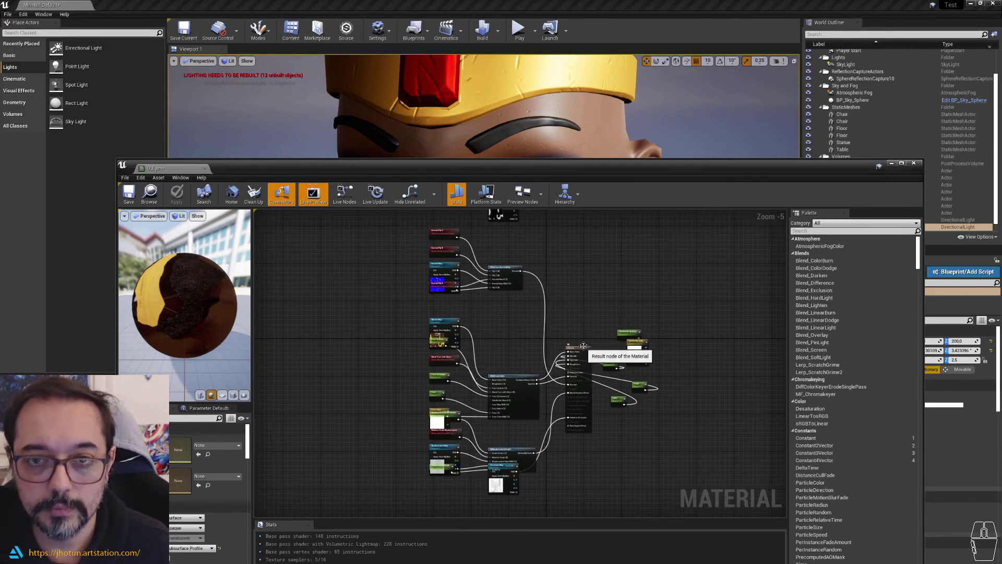
scroll(560, 336, "up", 1)
scroll(386, 266, "up", 1)
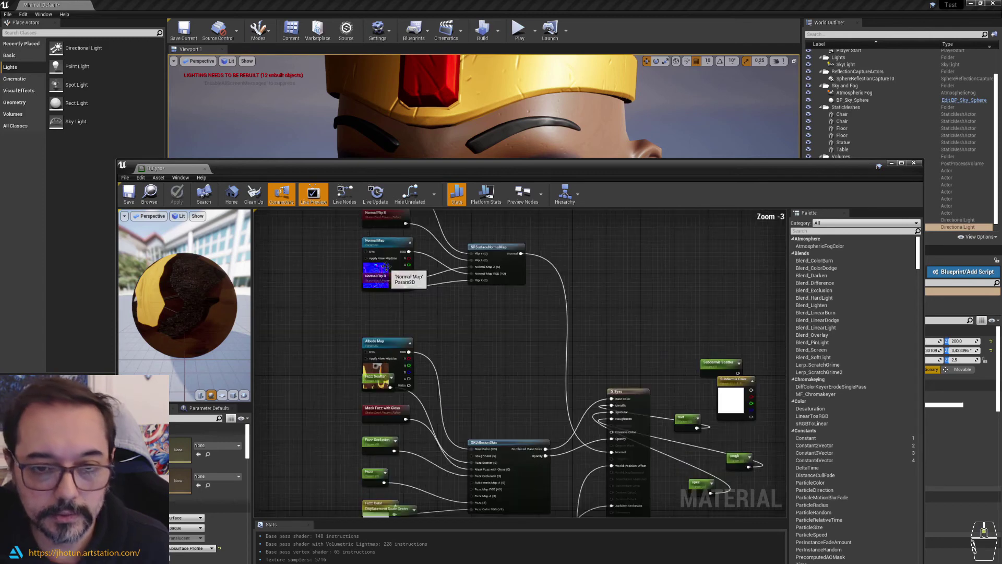
right_click_drag(541, 372, 460, 333)
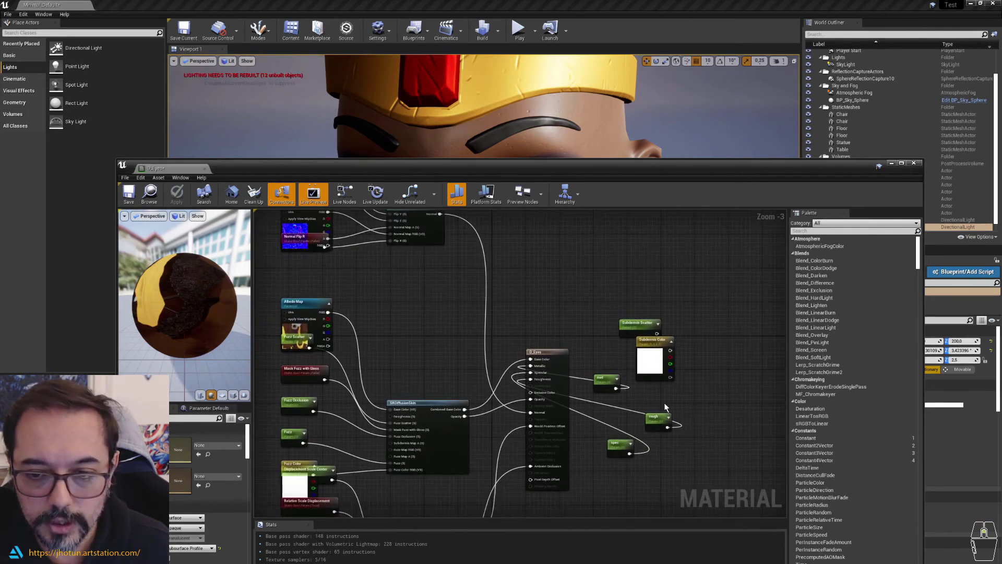
scroll(648, 396, "up", 2)
scroll(563, 321, "up", 1)
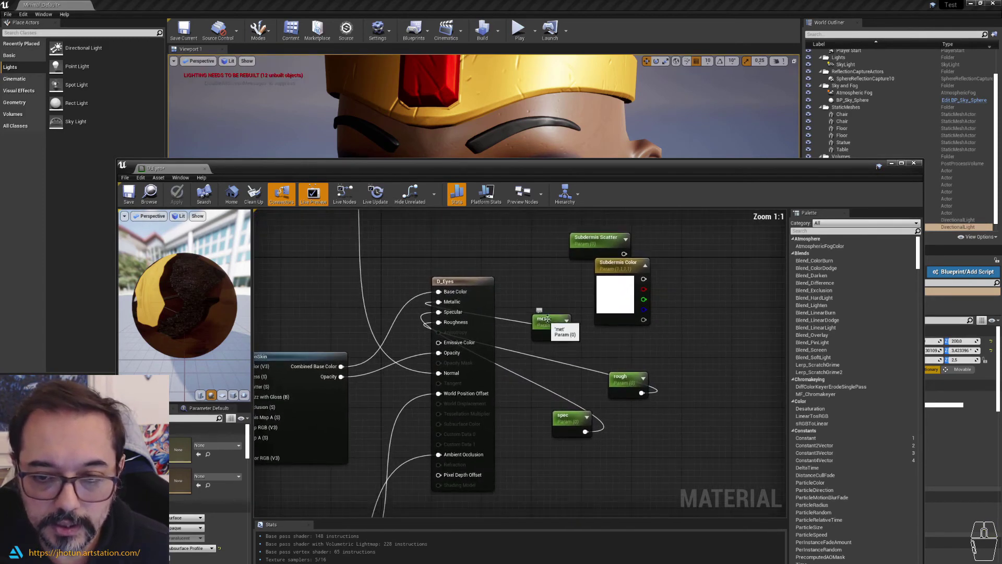
- Arrange the met, rough and spec parameter nodes beside the D_Eyes result node and close the material
left_click_drag(547, 320, 452, 223)
left_click_drag(640, 387, 551, 310)
left_click_drag(577, 419, 549, 373)
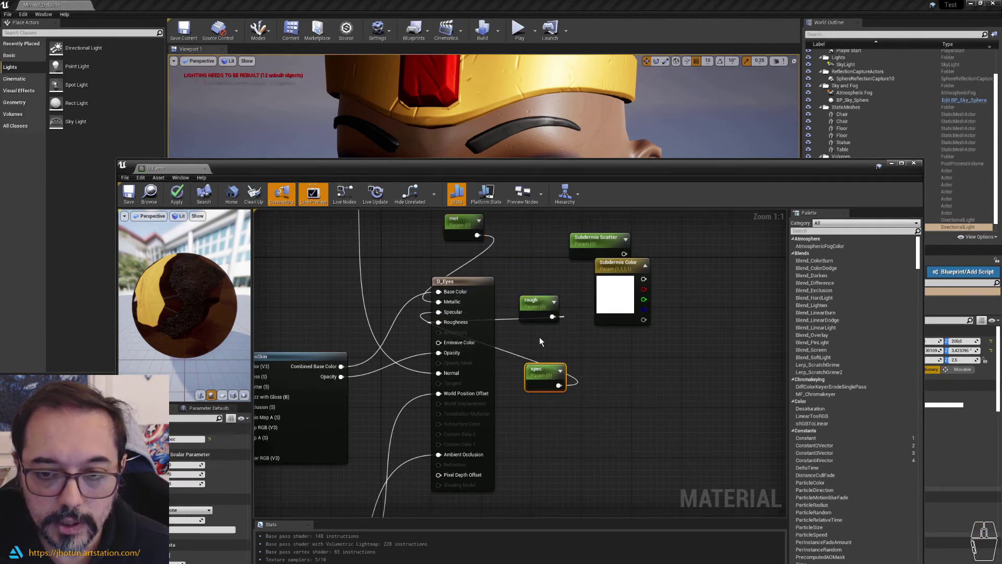
left_click_drag(469, 225, 520, 241)
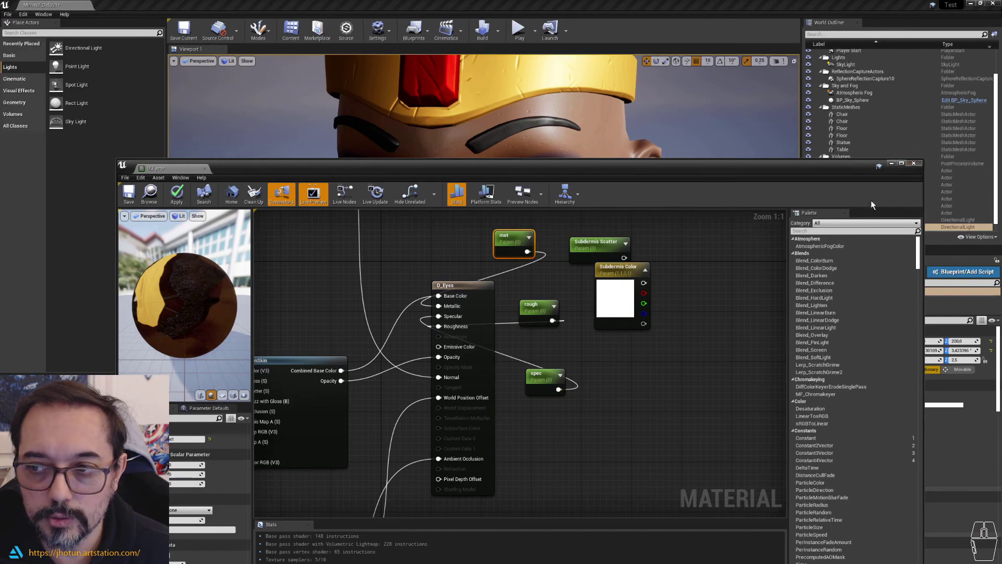
left_click(914, 163)
left_click(551, 314)
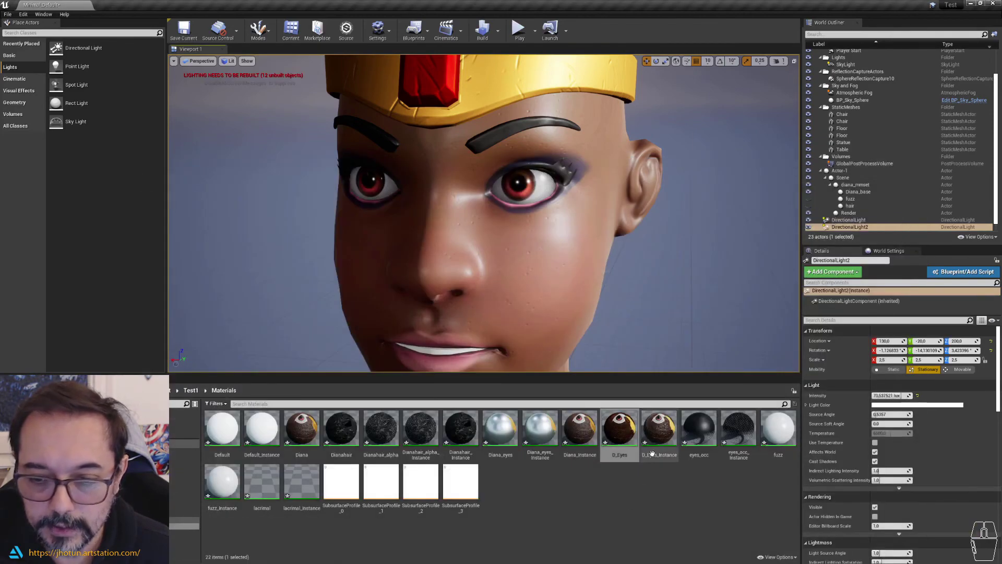
- Open the D_Eyes material instance, adjust its spec parameter while watching the eyes in the level, and close it
double_click(636, 412)
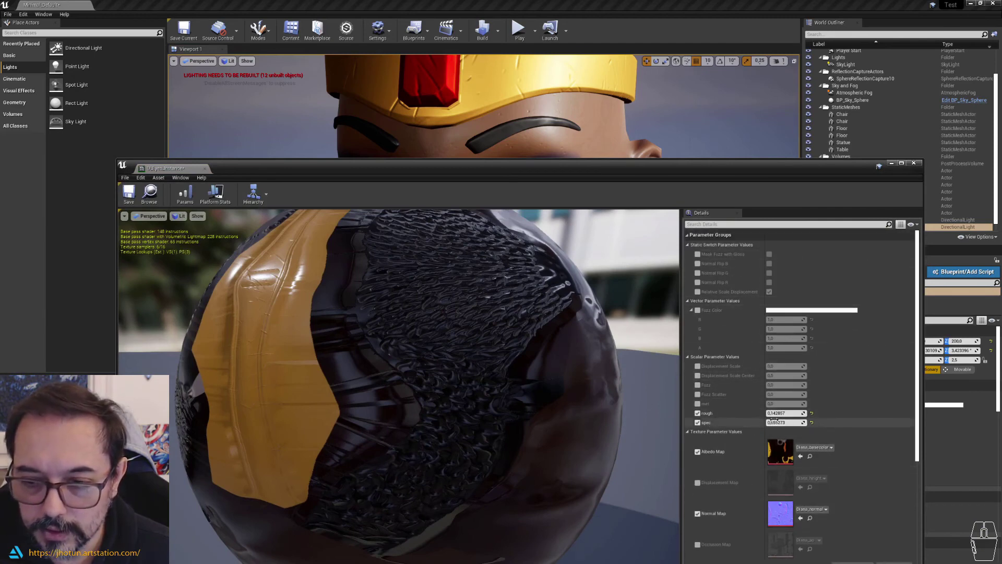
left_click_drag(570, 164, 502, 226)
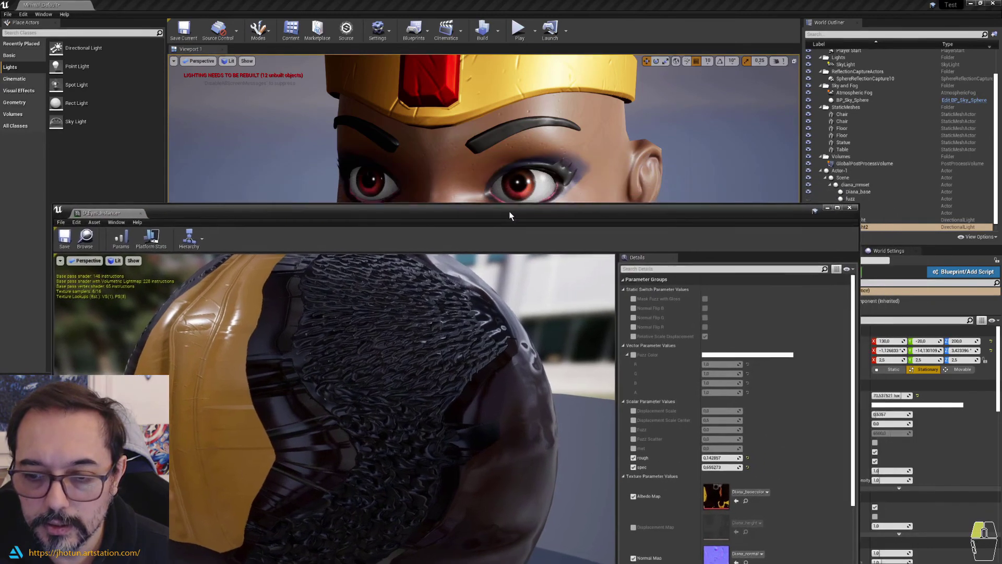
mouse_move(718, 484)
left_mouse_down()
mouse_move(679, 485)
mouse_move(713, 485)
left_mouse_up()
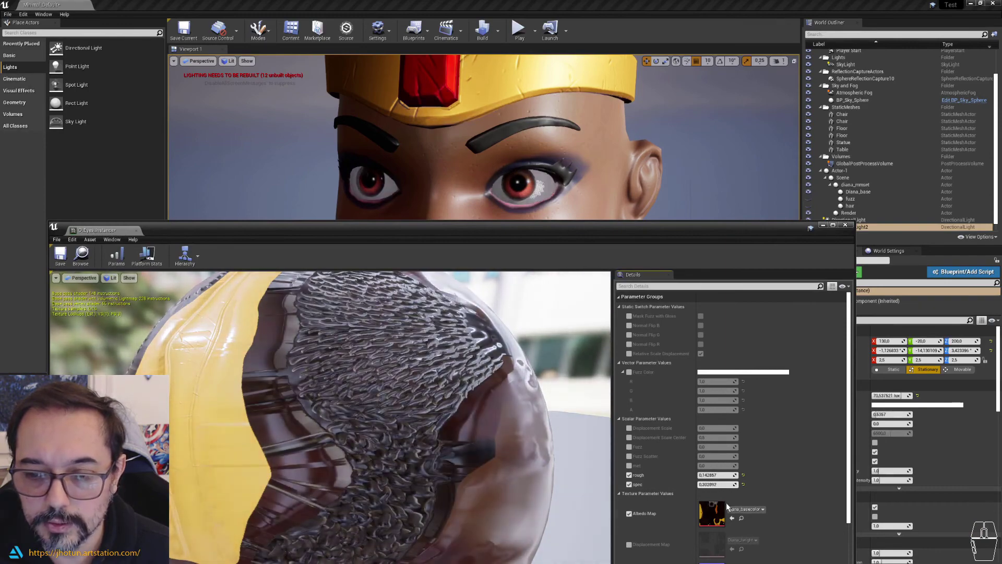
left_click(845, 224)
- Examine the eye shading on the character in the Unreal level from several distances and angles
left_click_drag(501, 208, 502, 208, "alt")
right_click_drag(501, 208, 583, 176)
key("d")
key("w")
key("s")
key("w")
key("s")
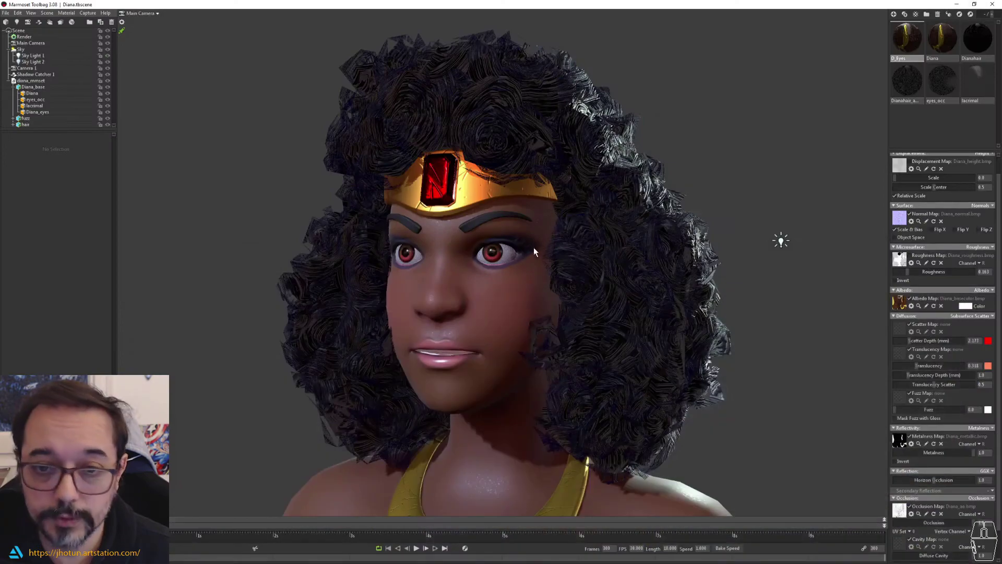
- Return to Marmoset Toolbag and inspect the eye up close and the whole face from the front
scroll(487, 278, "up", 10)
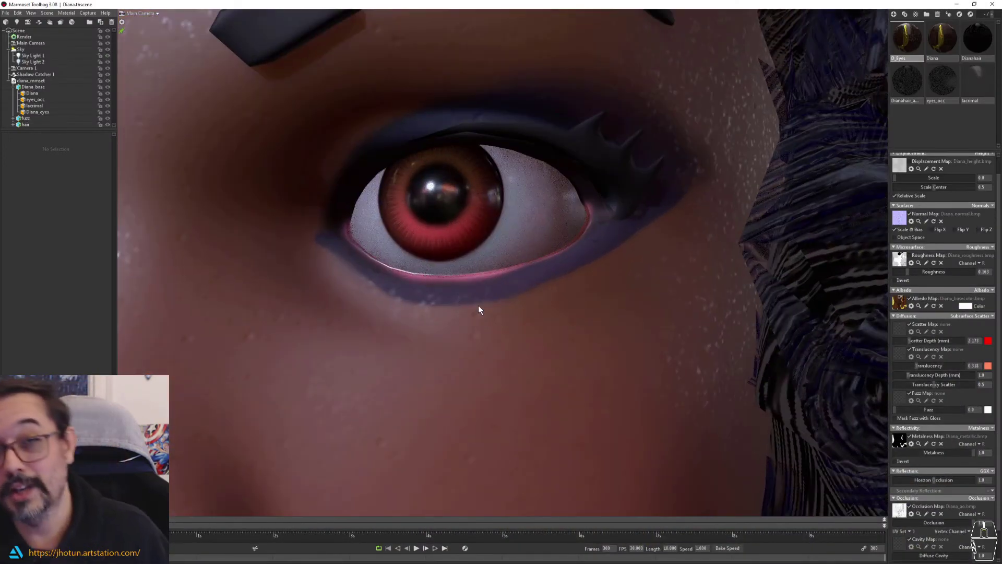
scroll(478, 305, "down", 4)
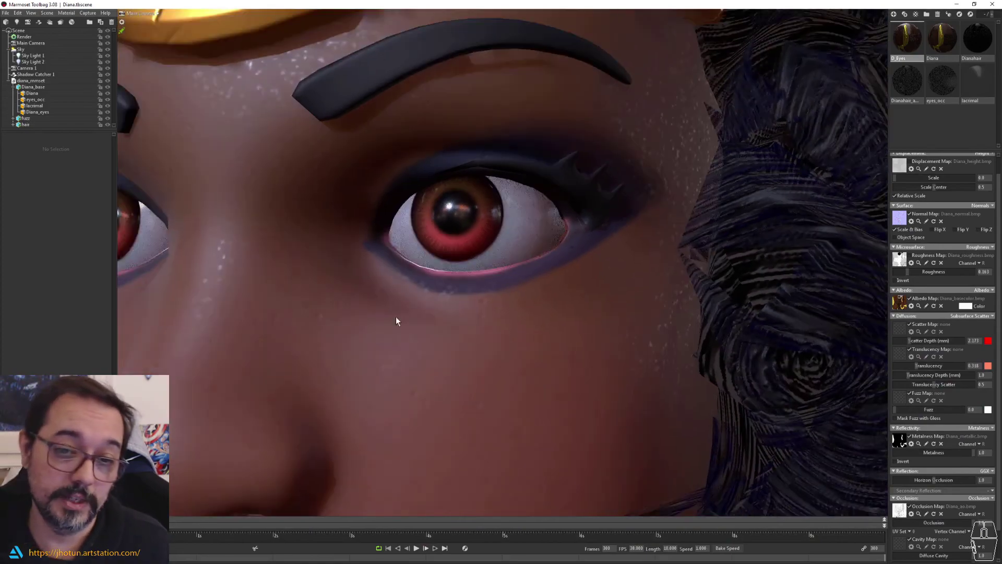
right_click_drag(480, 301, 468, 268, "alt")
left_click(510, 278, "alt")
left_click_drag(468, 269, 496, 277, "alt")
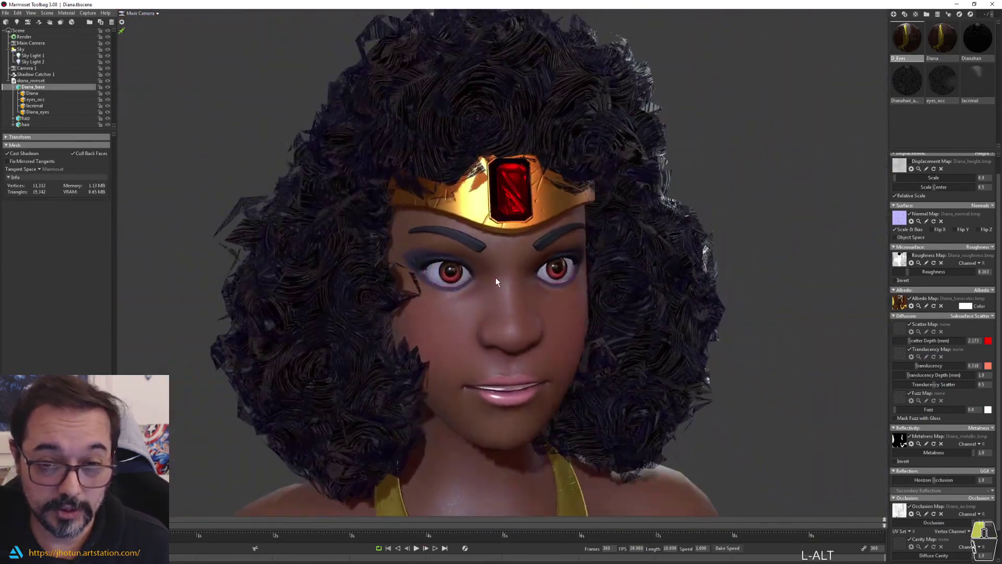
right_click_drag(496, 278, 467, 305, "alt")
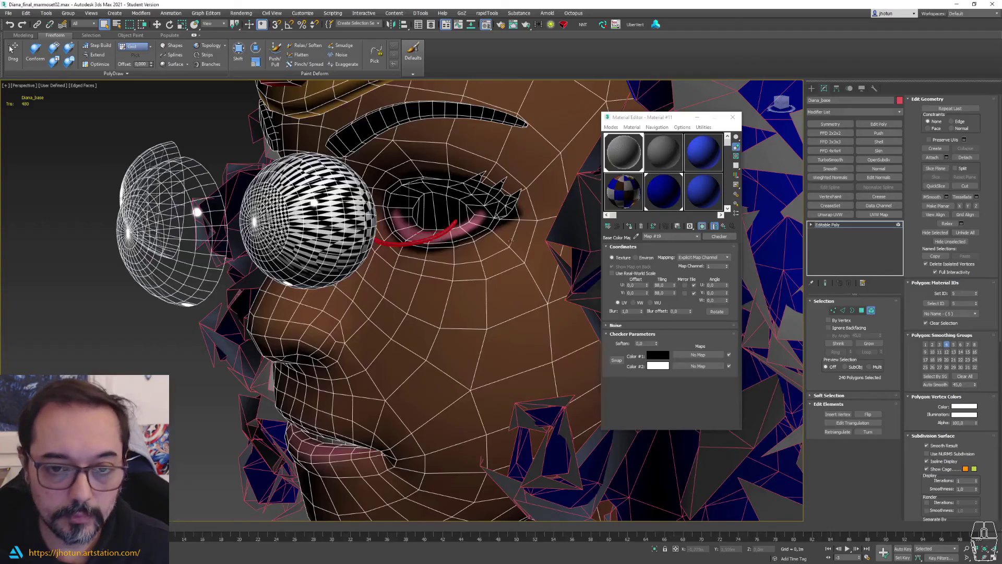
- Switch to 3ds Max and examine the thin lacrimal mesh strip along the lower eyelid
scroll(511, 241, "up", 10)
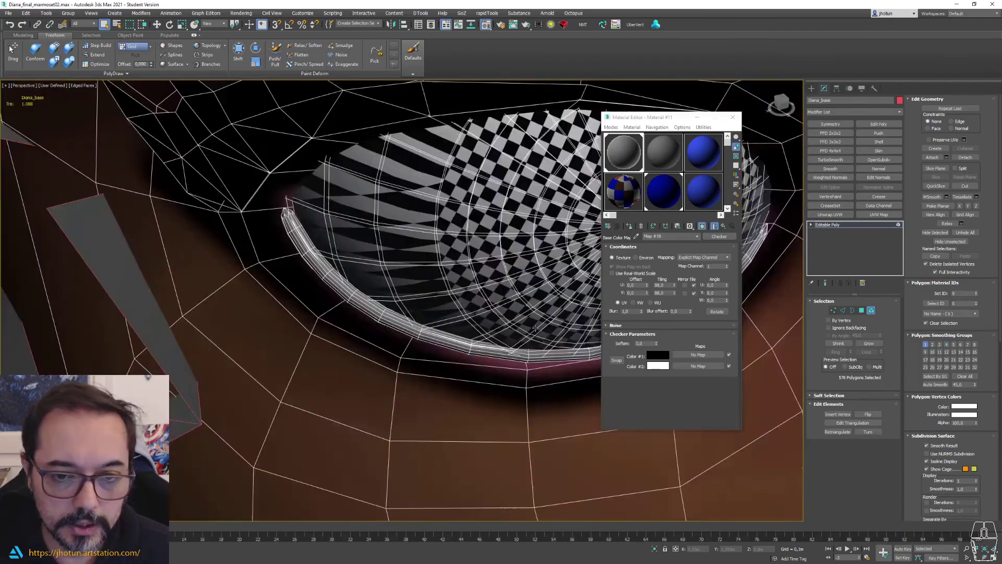
middle_click_drag(107, 274, 330, 309, "alt")
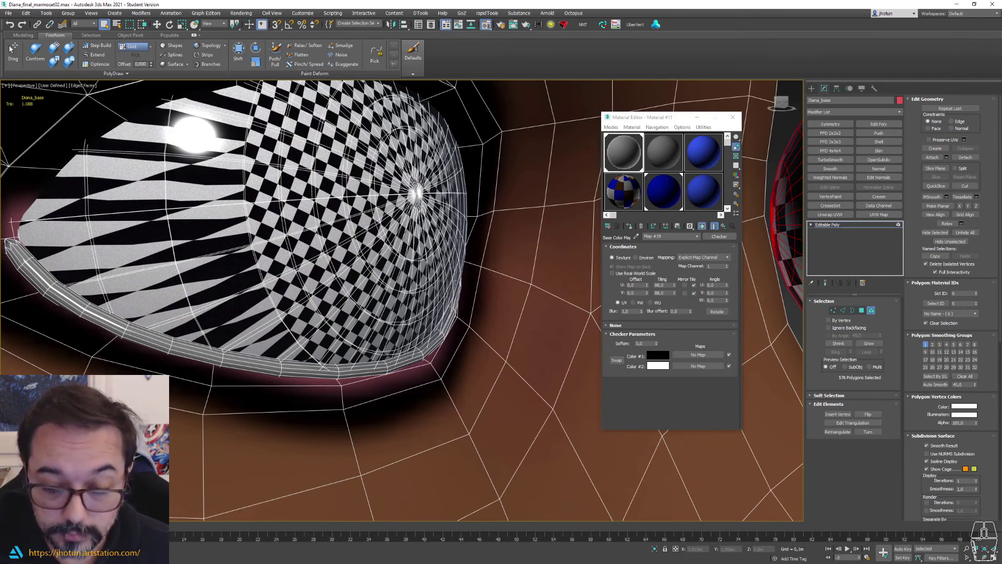
- Switch back to Marmoset Toolbag and lower the lacrimal material's Gloss to about 0.66
key("alt+Tab")
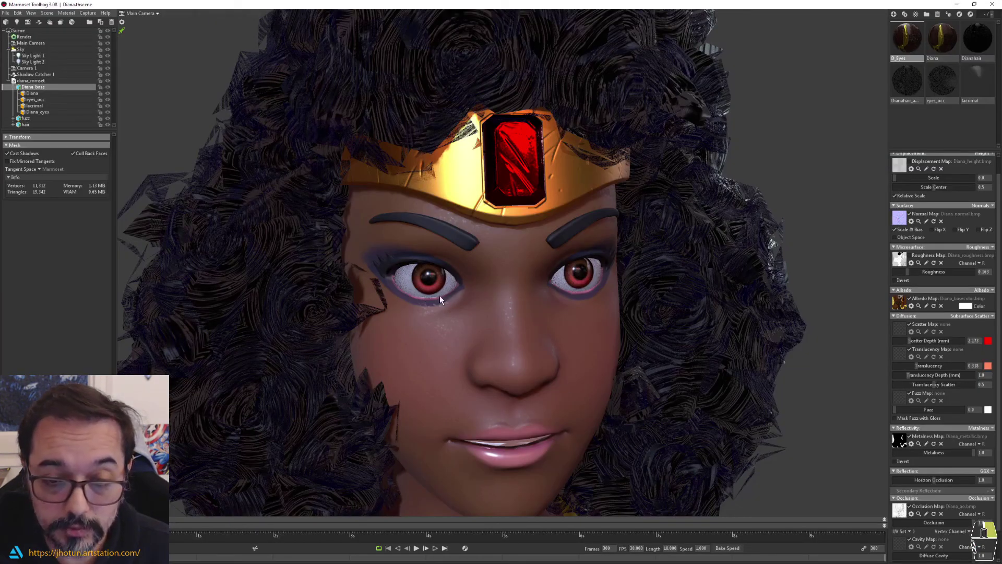
left_click_drag(477, 284, 487, 299, "alt")
right_click_drag(486, 298, 518, 340, "alt")
middle_click_drag(518, 340, 523, 338, "alt")
left_click(977, 82)
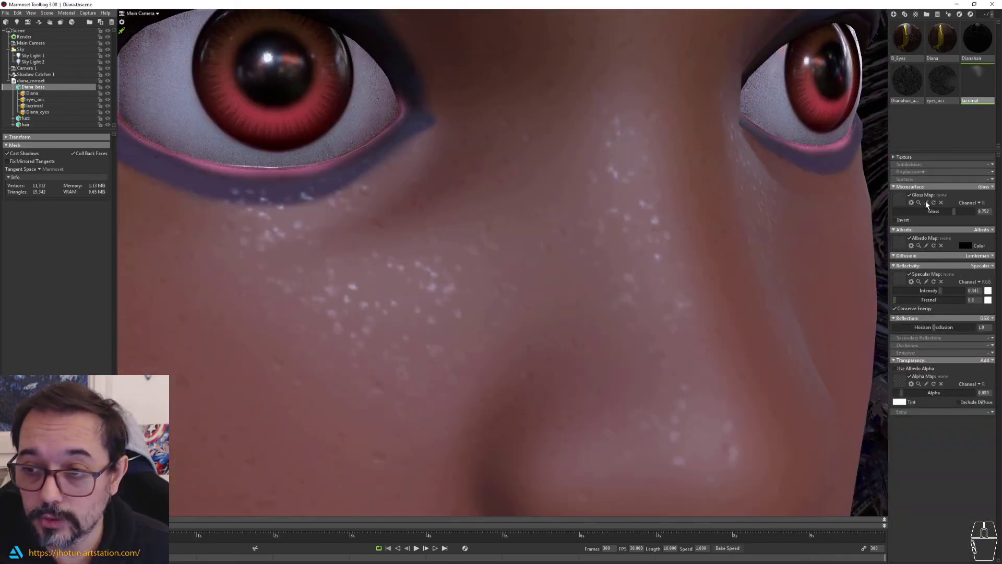
mouse_move(955, 212)
left_mouse_down()
mouse_move(922, 221)
mouse_move(969, 221)
mouse_move(945, 223)
left_mouse_up()
- Check the lacrimal shine from the side, and view the finished face and bust from several angles
left_click_drag(425, 192, 472, 218, "alt")
left_click_drag(667, 330, 399, 236, "alt")
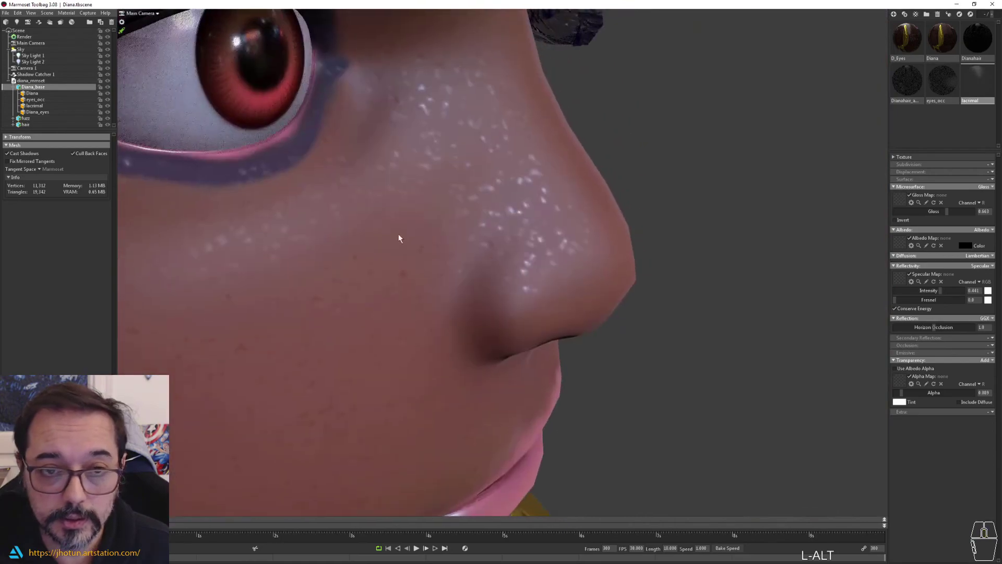
left_click_drag(246, 156, 416, 177, "alt")
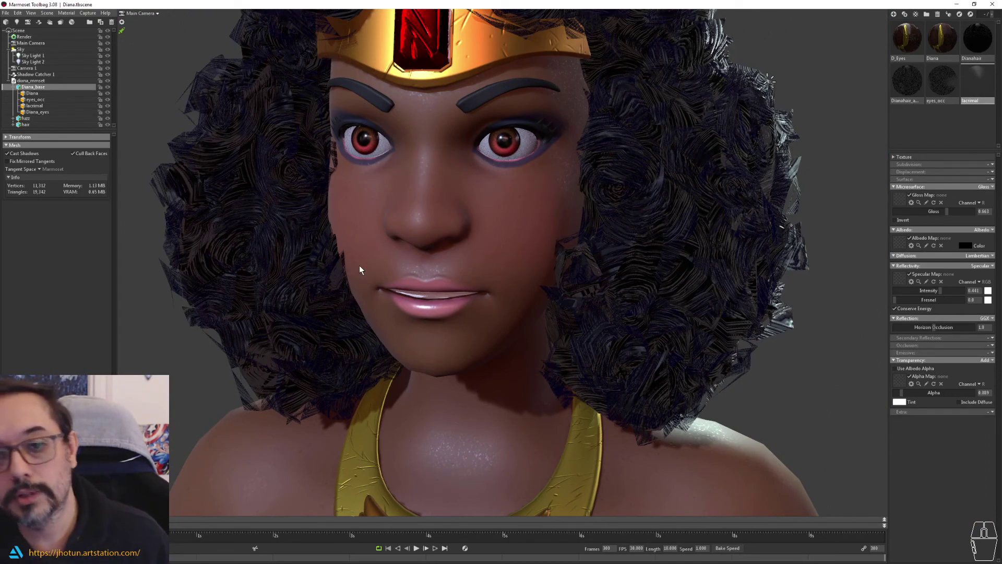
right_click_drag(394, 246, 428, 207, "alt")
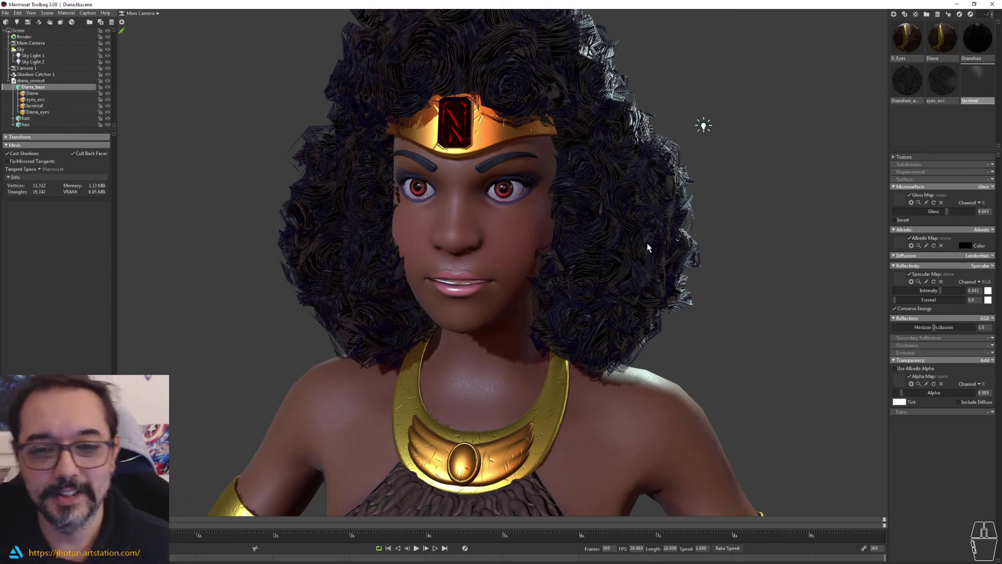
left_click_drag(540, 224, 553, 212, "alt")
middle_click_drag(468, 176, 457, 218, "alt")
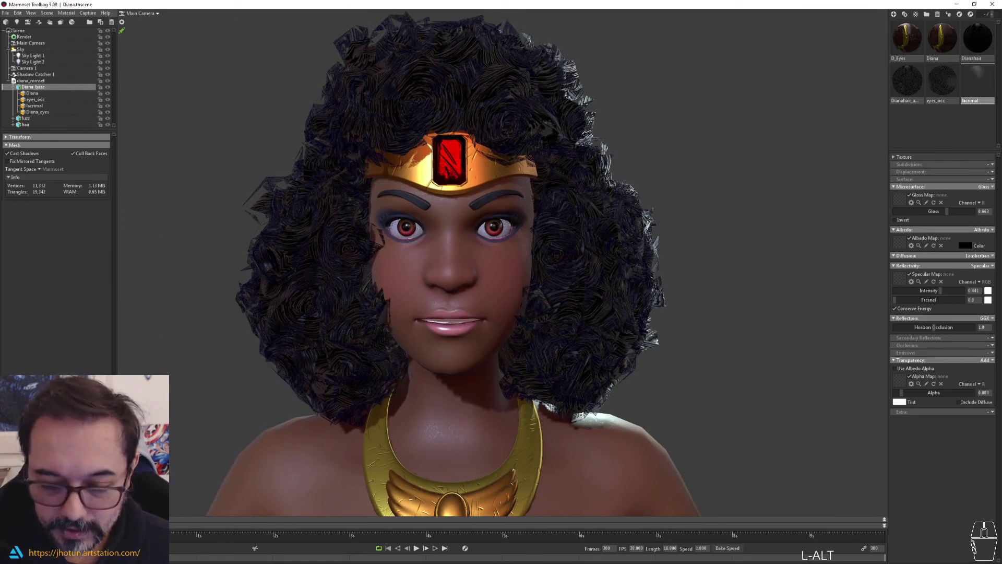
- Switch to Unreal Engine and view the character's head and shoulders from the front
key("alt+Tab")
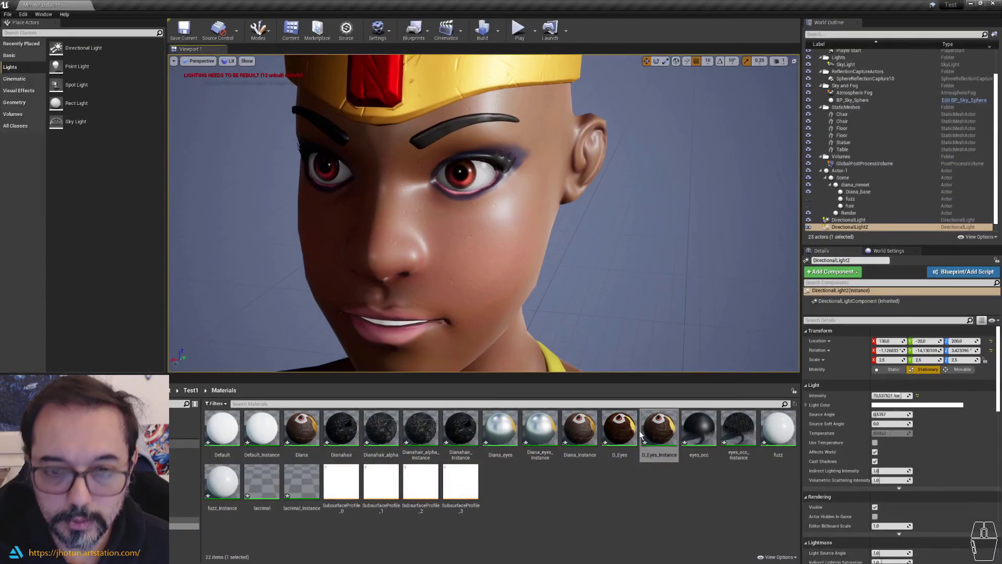
right_click_drag(483, 213, 527, 202)
key("s")
key("a")
key("d")
key("s")
key("d")
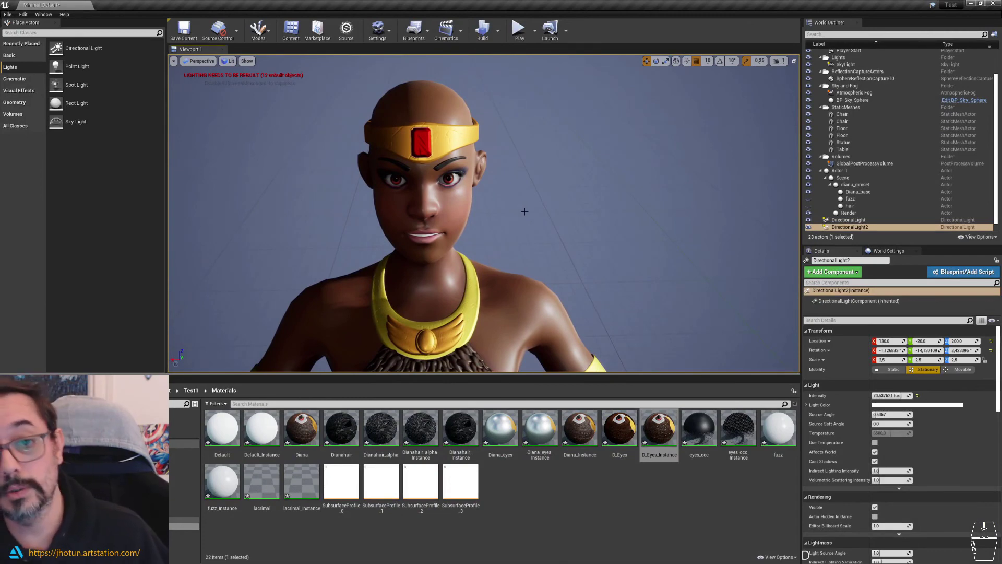
- Rotate DirectionalLight2 about its vertical axis to relight the character, and check the face and eyes up close
scroll(491, 208, "down", 5)
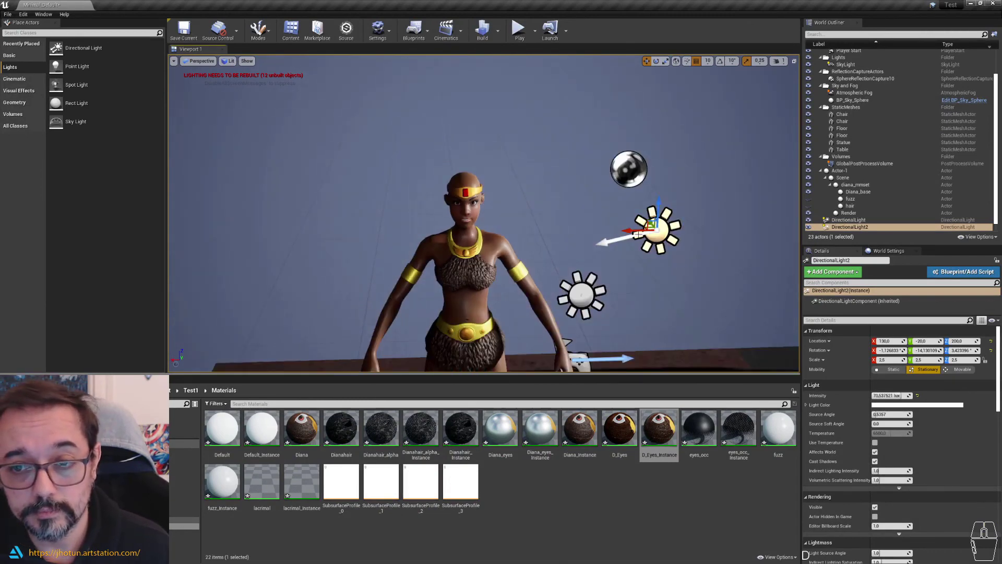
key("e")
scroll(638, 234, "up", 4)
scroll(678, 240, "down", 3)
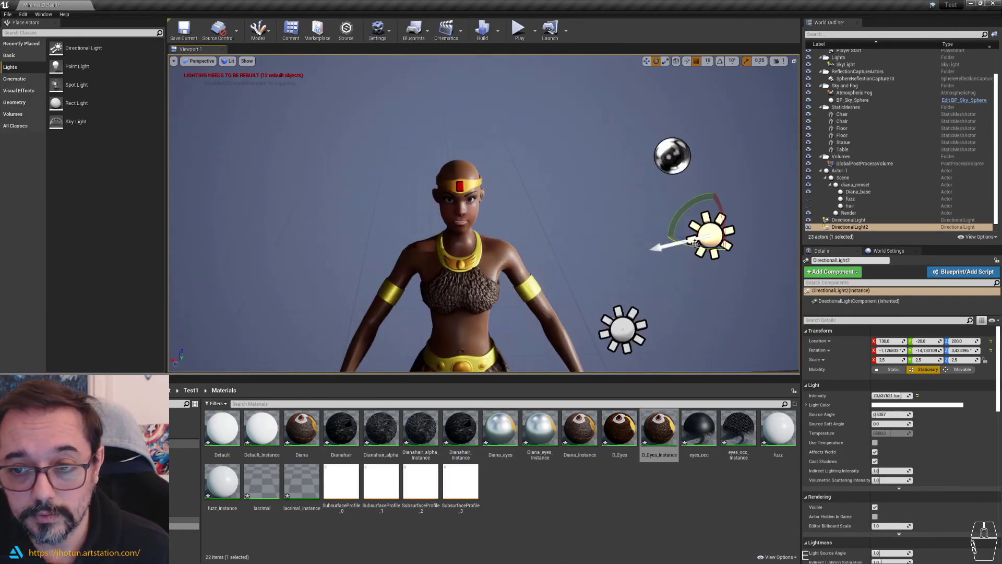
left_click_drag(694, 243, 585, 244)
scroll(450, 176, "up", 5)
scroll(354, 155, "down", 3)
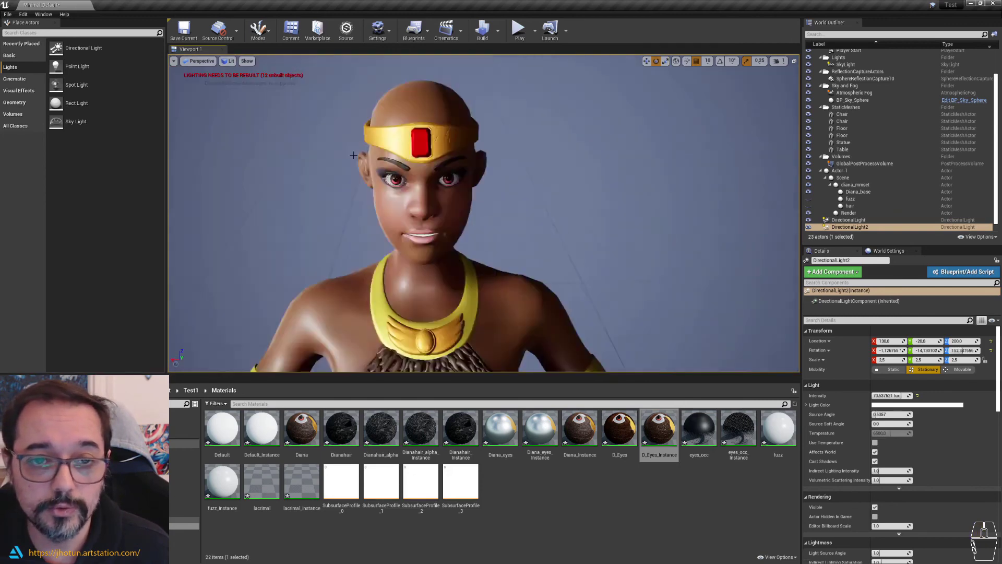
scroll(376, 157, "up", 2)
scroll(399, 159, "down", 2)
scroll(401, 143, "up", 3)
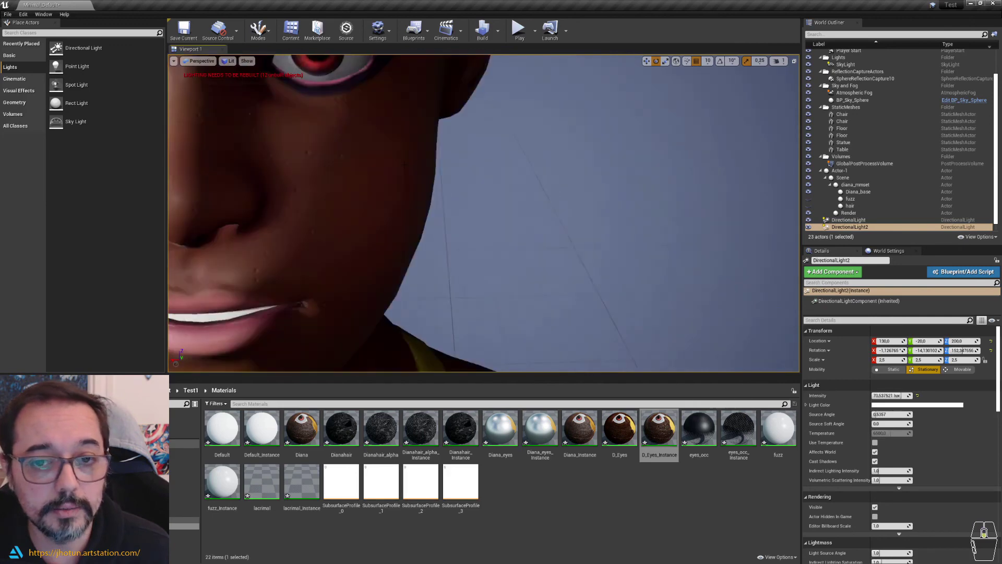
scroll(405, 165, "down", 3)
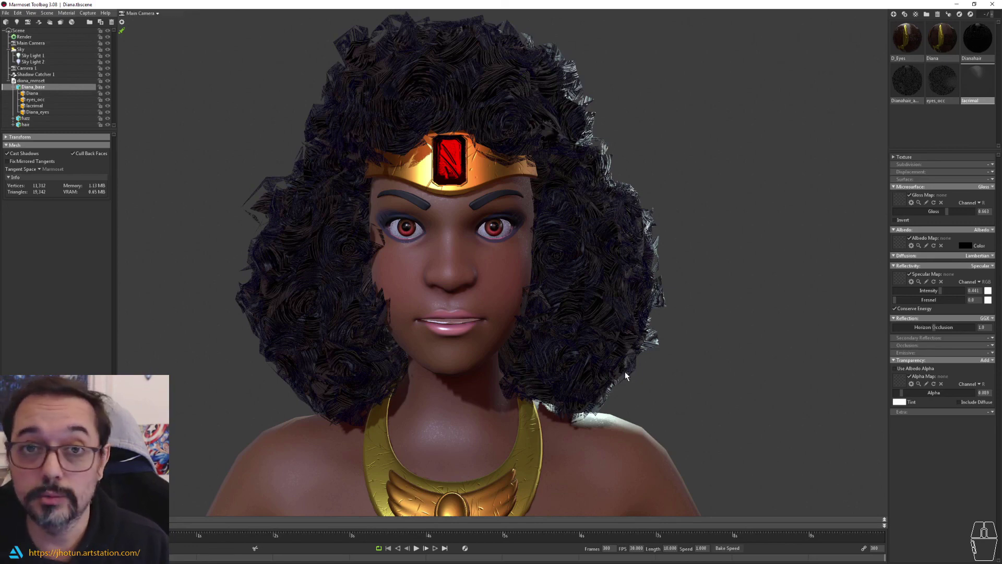
- Return to Marmoset Toolbag and view the character's whole figure with hair and outfit from a slight angle
scroll(671, 407, "down", 1)
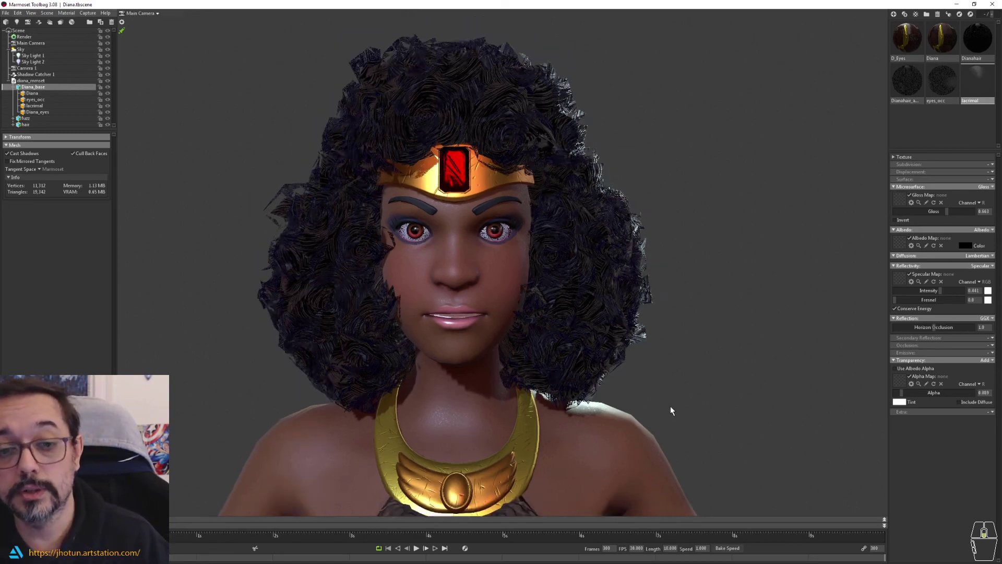
scroll(673, 372, "down", 5)
scroll(671, 371, "down", 5)
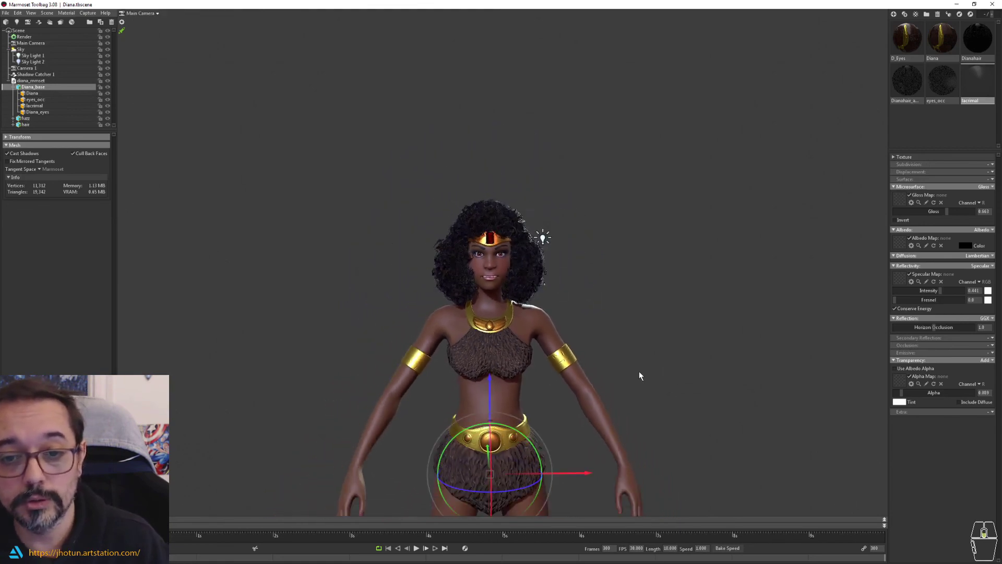
left_click_drag(619, 377, 582, 305, "alt")
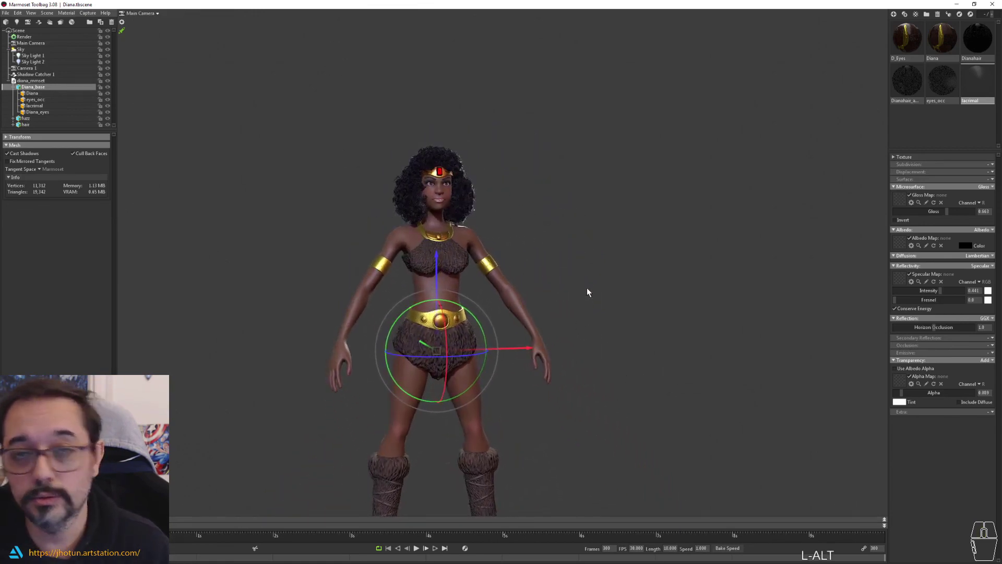